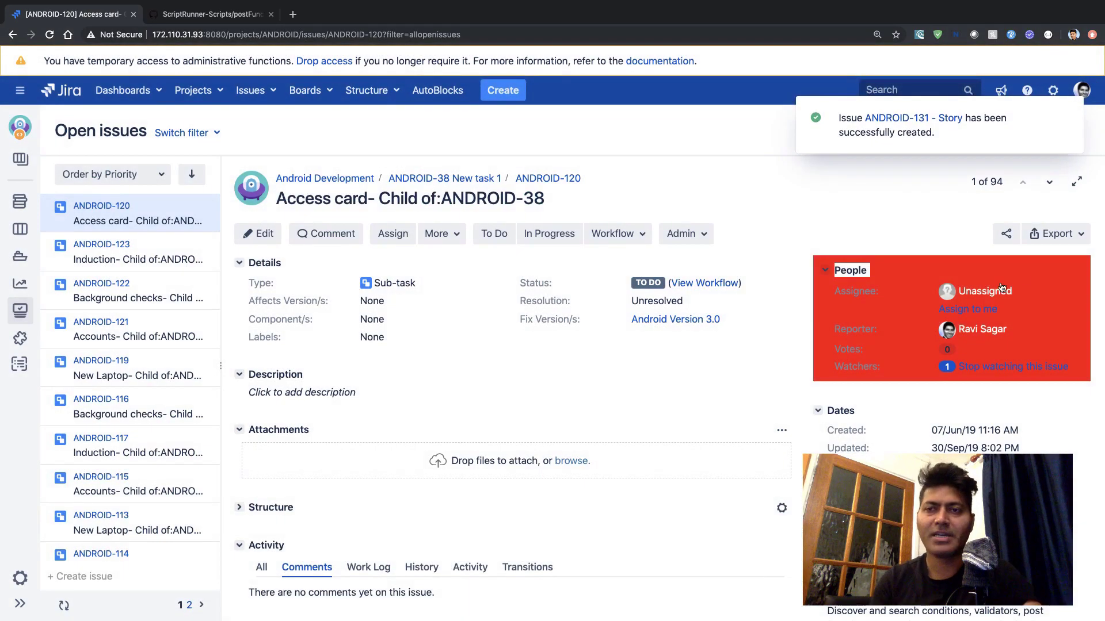
Open the newly created story ANDROID-131 and transition it to In Progress.
{"action": "left_click", "coordinate": [919, 121]}
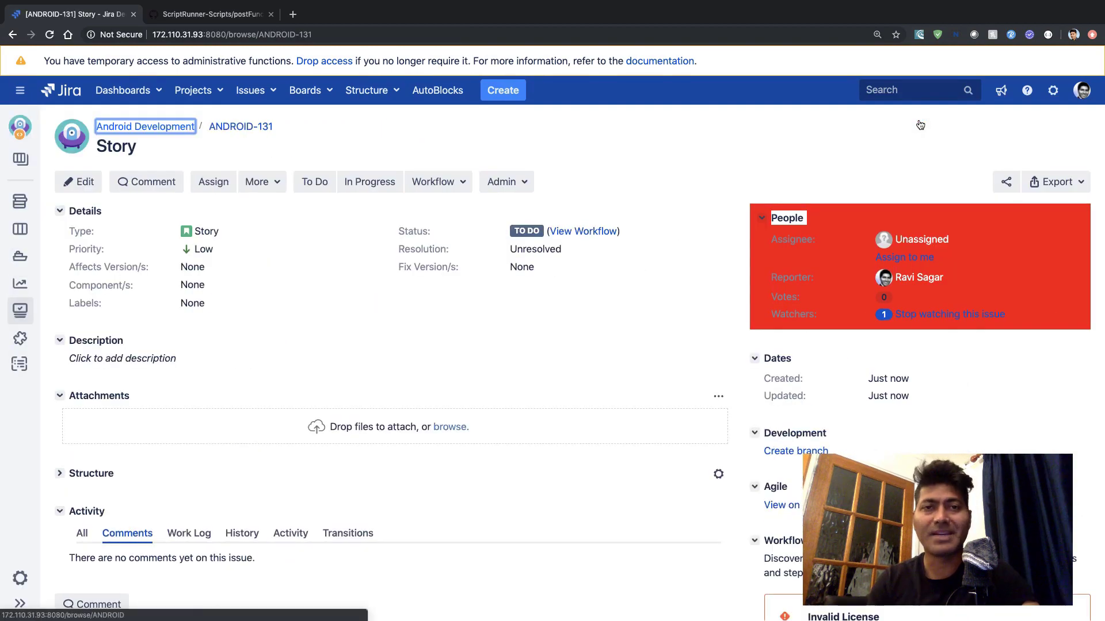
{"action": "scroll", "coordinate": [409, 313], "scroll_direction": "down", "scroll_amount": 3}
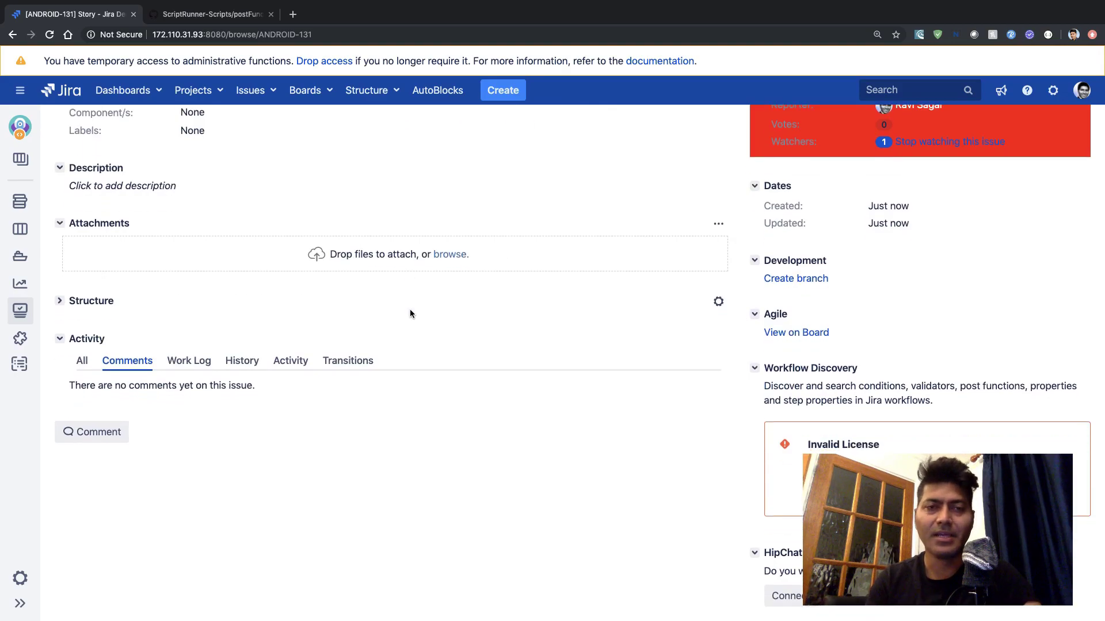
{"action": "scroll", "coordinate": [409, 314], "scroll_direction": "up", "scroll_amount": 3}
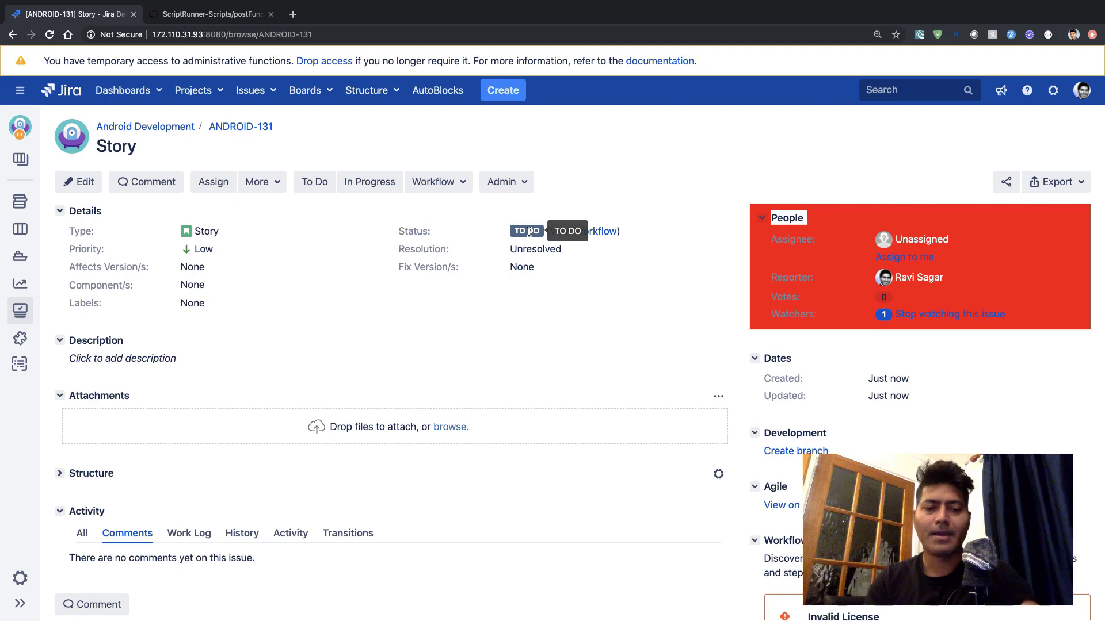
{"action": "left_click", "coordinate": [377, 182]}
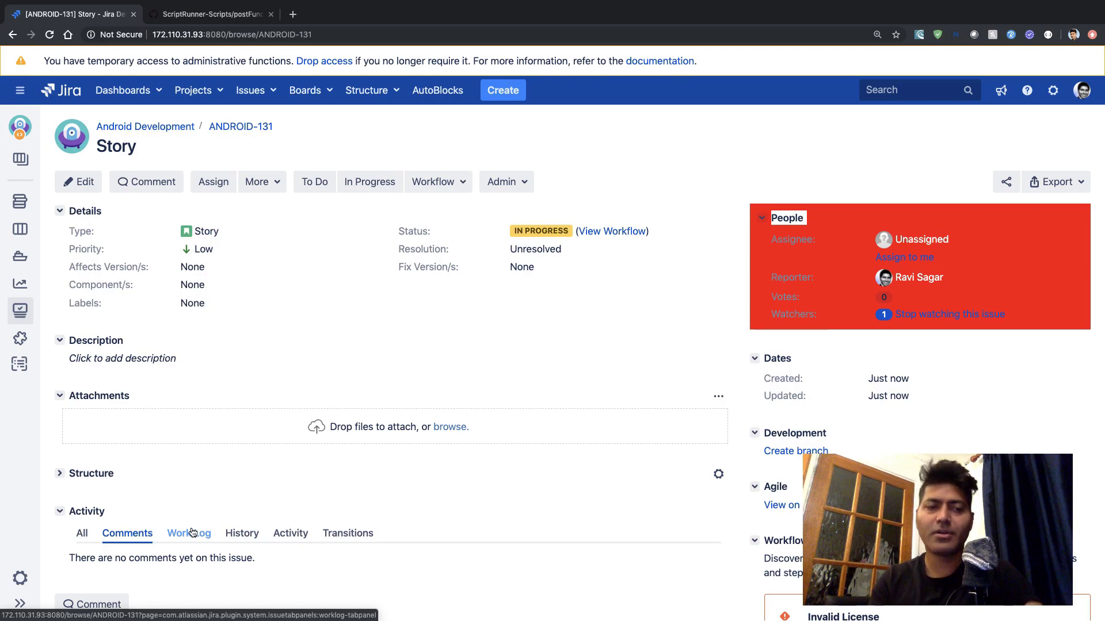
Go to the Android project's settings and open its ANDROID: Software Simplified Workflow Scheme.
{"action": "left_click", "coordinate": [23, 582]}
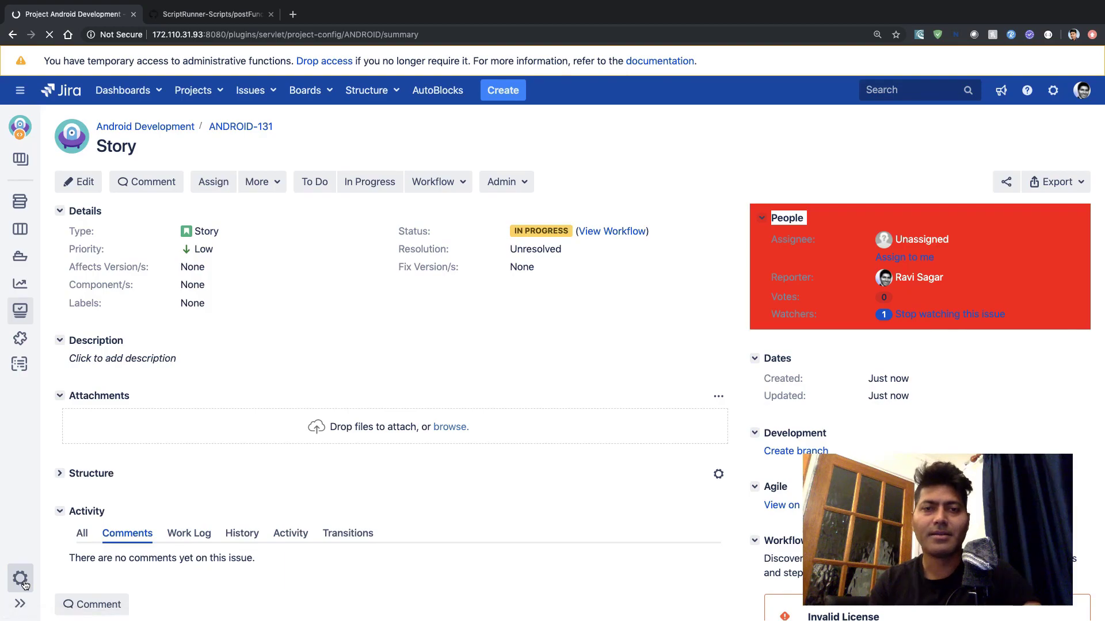
{"action": "scroll", "coordinate": [374, 515], "scroll_direction": "down", "scroll_amount": 6}
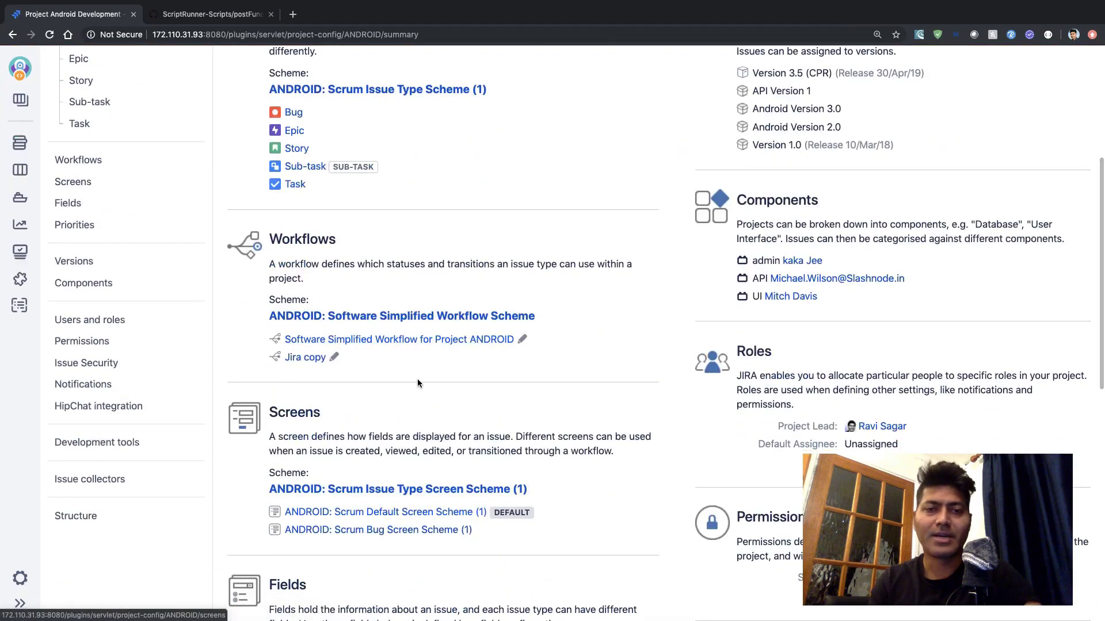
{"action": "left_click", "coordinate": [437, 317]}
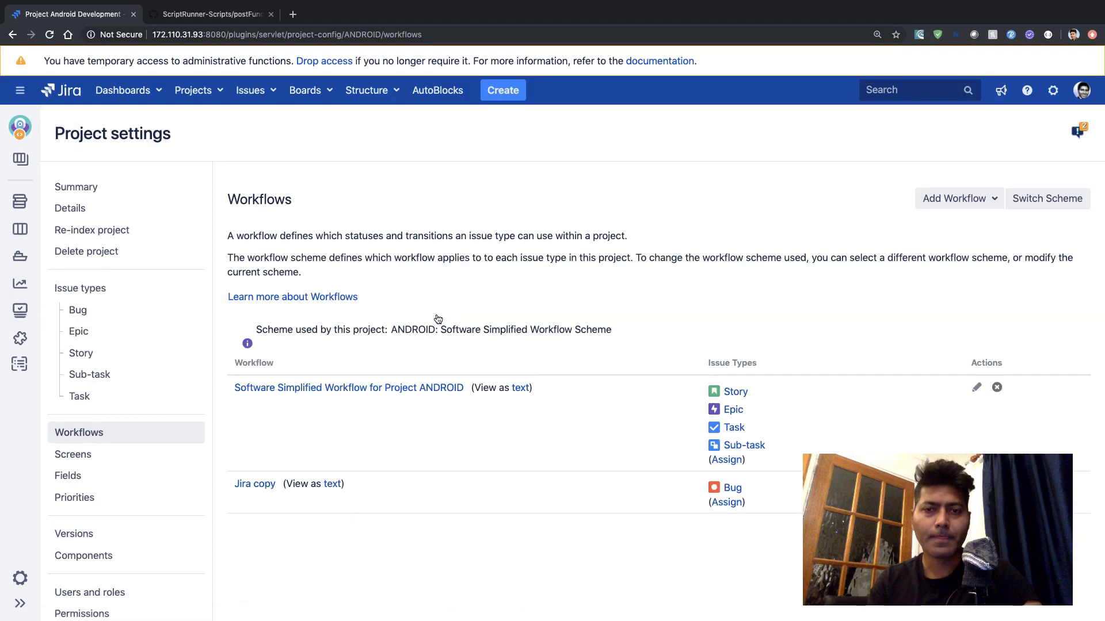
Open the Software Simplified Workflow for Project ANDROID for editing.
{"action": "scroll", "coordinate": [438, 320], "scroll_direction": "down", "scroll_amount": 1}
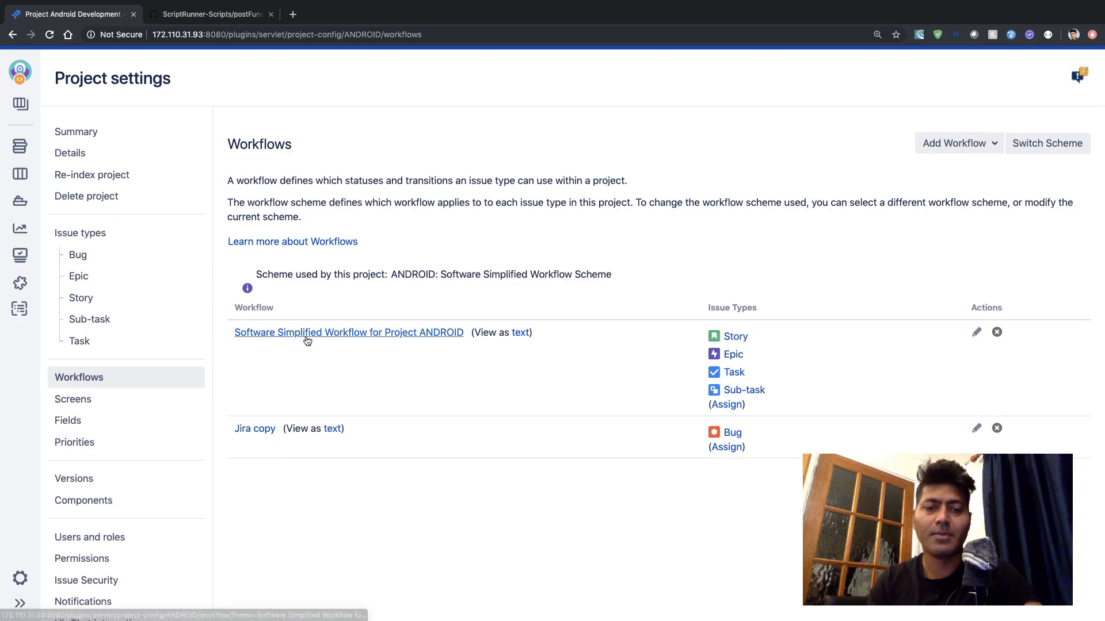
{"action": "key", "text": "super+plus"}
{"action": "key", "text": "super+plus"}
{"action": "key", "text": "super+plus"}
{"action": "scroll", "coordinate": [438, 390], "scroll_direction": "down", "scroll_amount": 2}
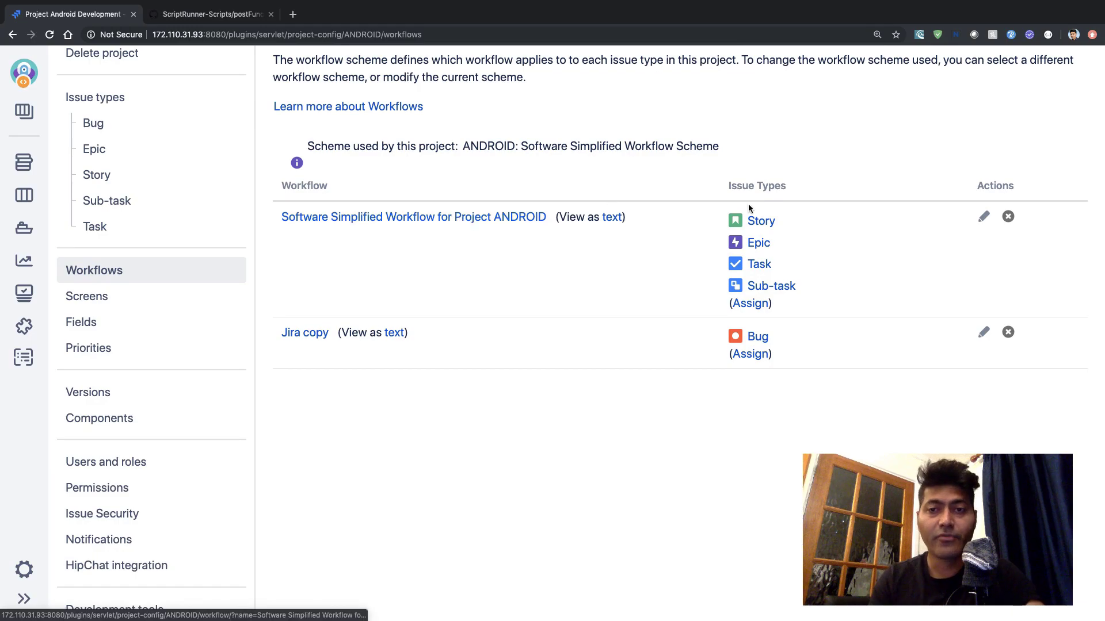
{"action": "left_click", "coordinate": [985, 221]}
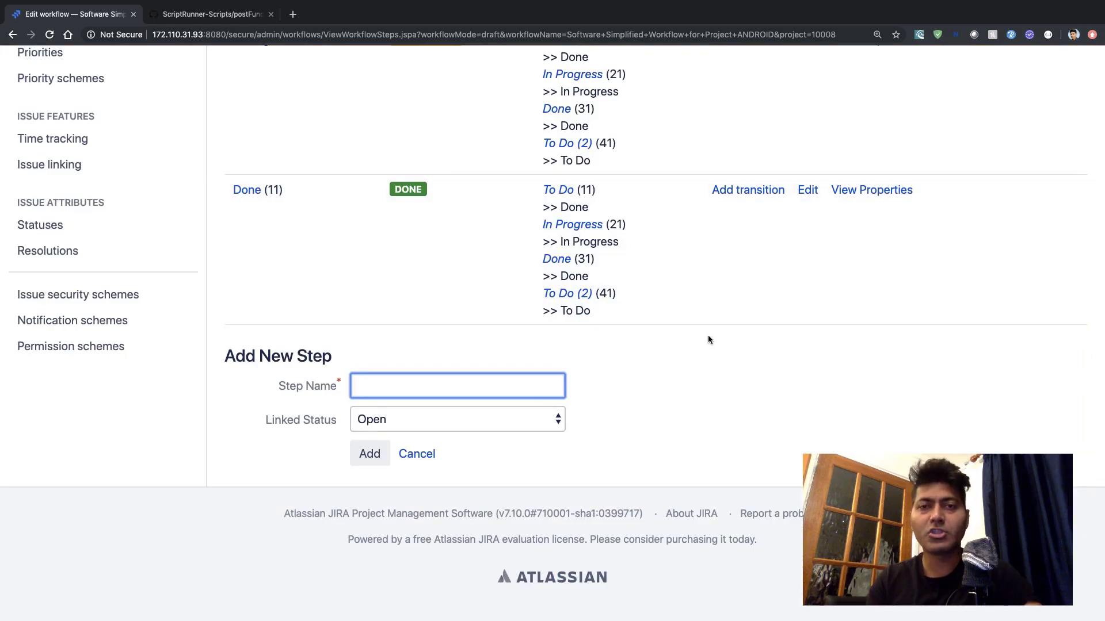
Open the In Progress transition from the To Do step and review its post functions.
{"action": "scroll", "coordinate": [708, 340], "scroll_direction": "up", "scroll_amount": 6}
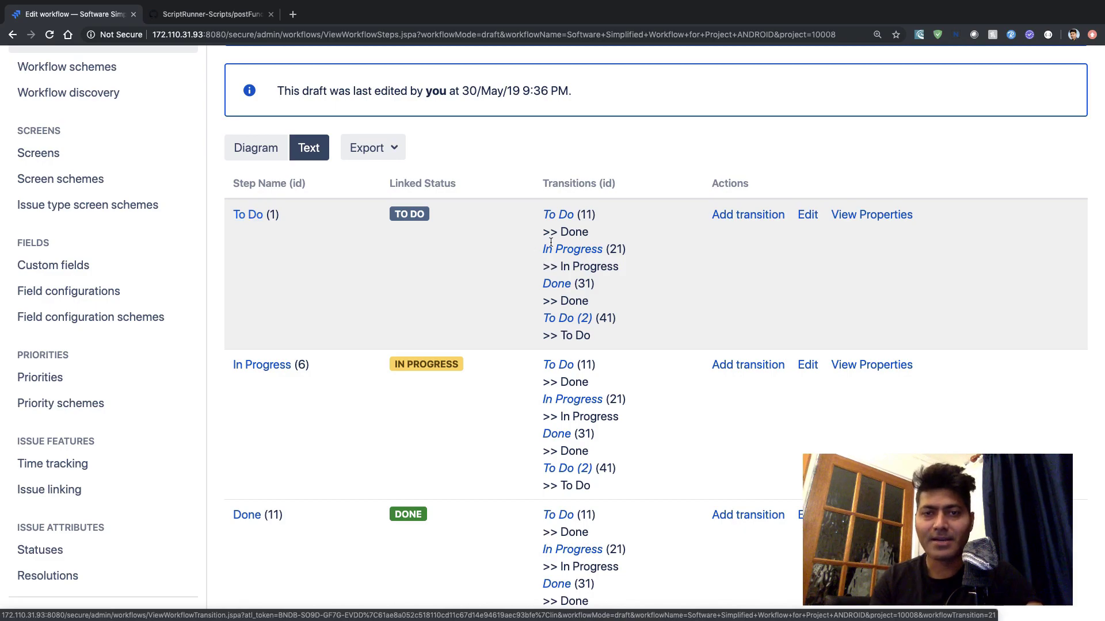
{"action": "left_click", "coordinate": [570, 253]}
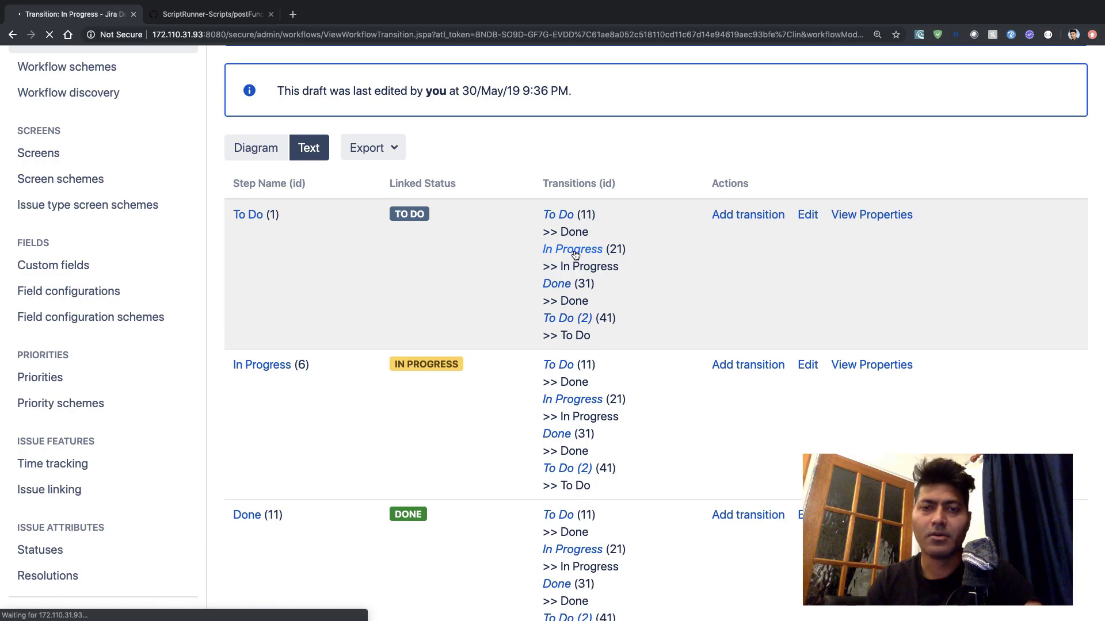
{"action": "scroll", "coordinate": [576, 255], "scroll_direction": "down", "scroll_amount": 3}
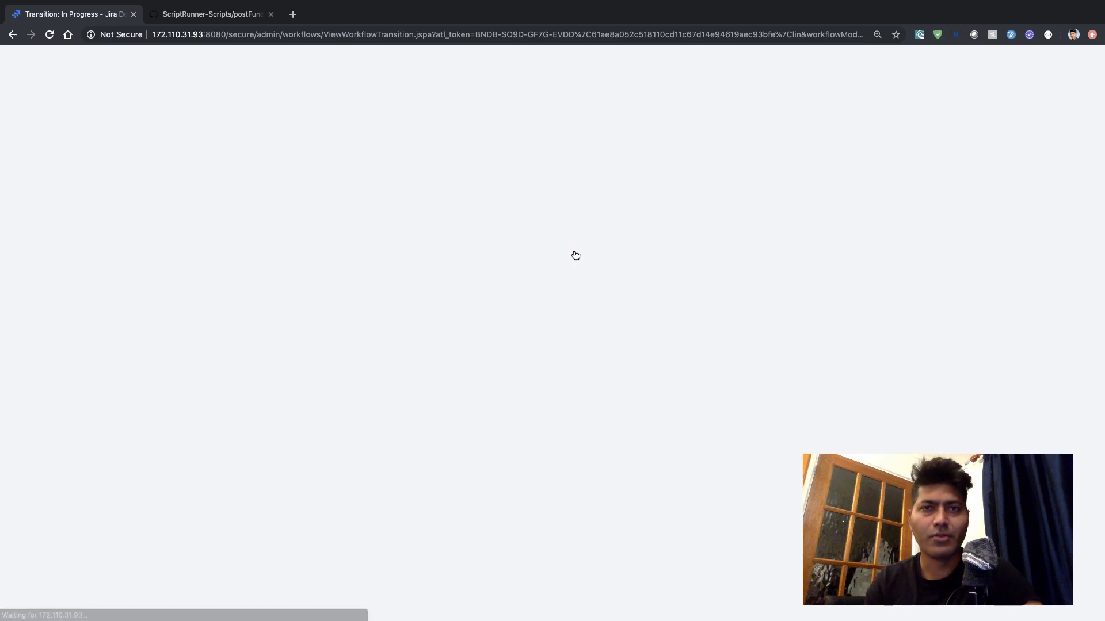
{"action": "scroll", "coordinate": [576, 255], "scroll_direction": "down", "scroll_amount": 5}
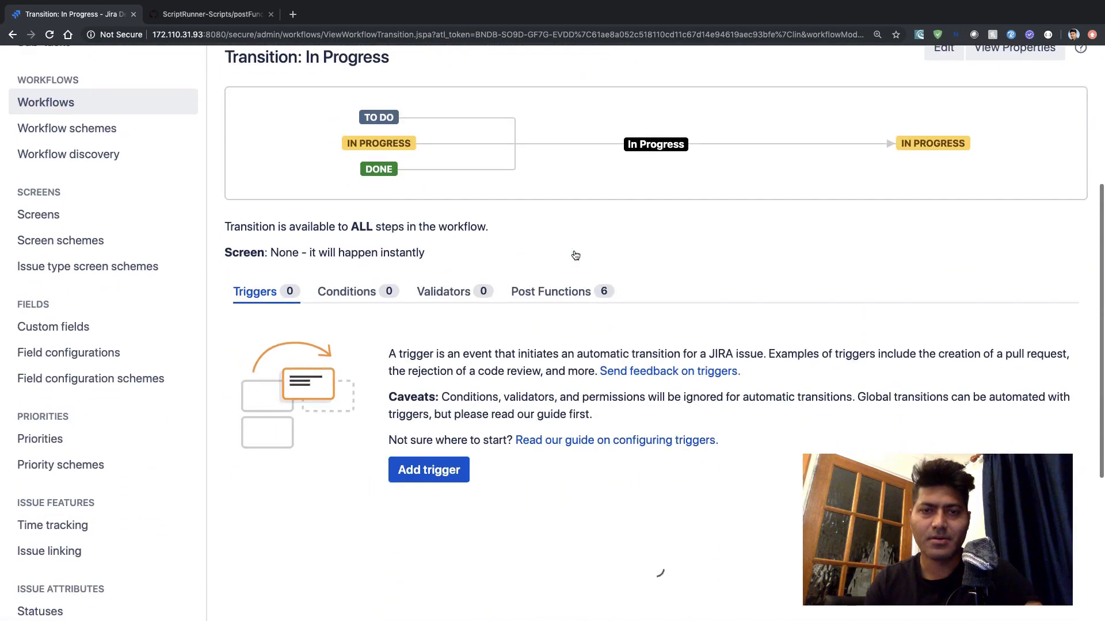
{"action": "left_click", "coordinate": [569, 298]}
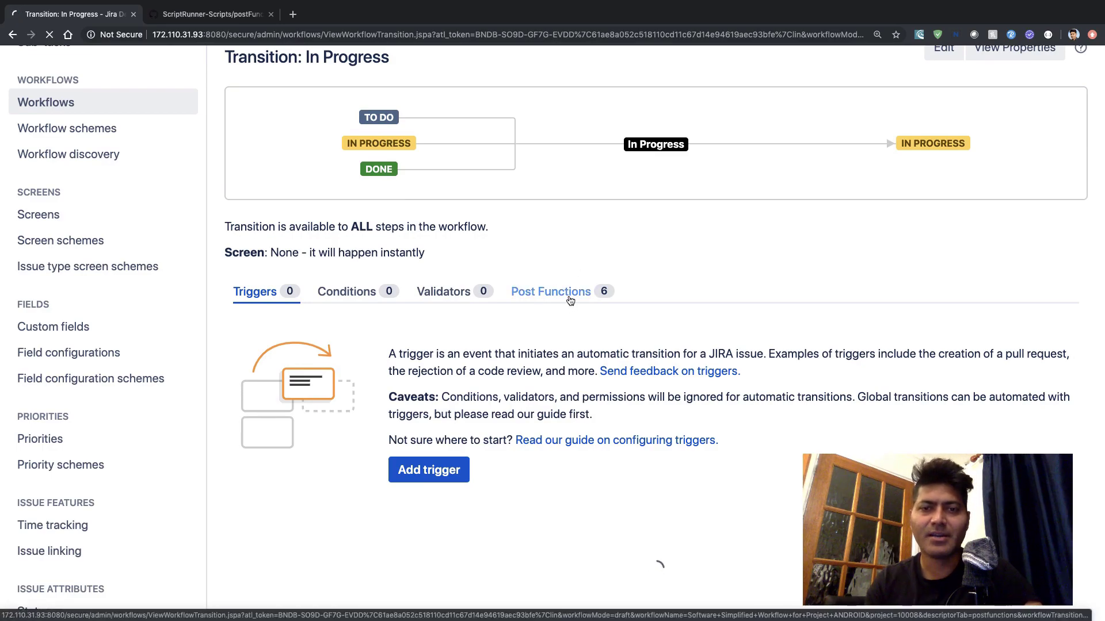
{"action": "scroll", "coordinate": [570, 300], "scroll_direction": "down", "scroll_amount": 5}
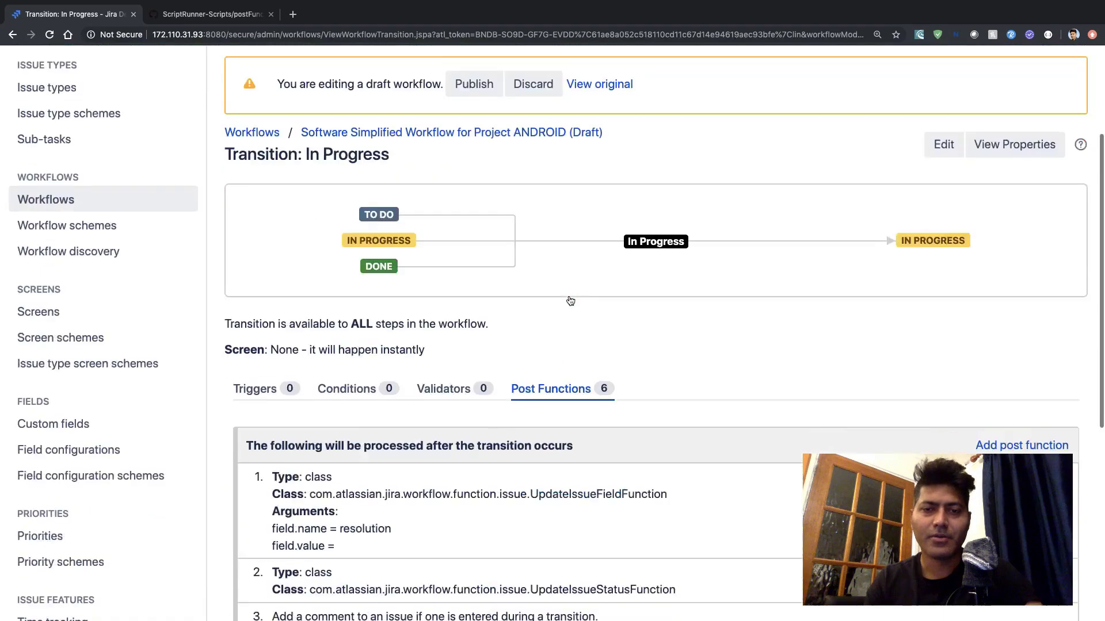
{"action": "scroll", "coordinate": [428, 440], "scroll_direction": "down", "scroll_amount": 4}
{"action": "scroll", "coordinate": [428, 440], "scroll_direction": "up", "scroll_amount": 5}
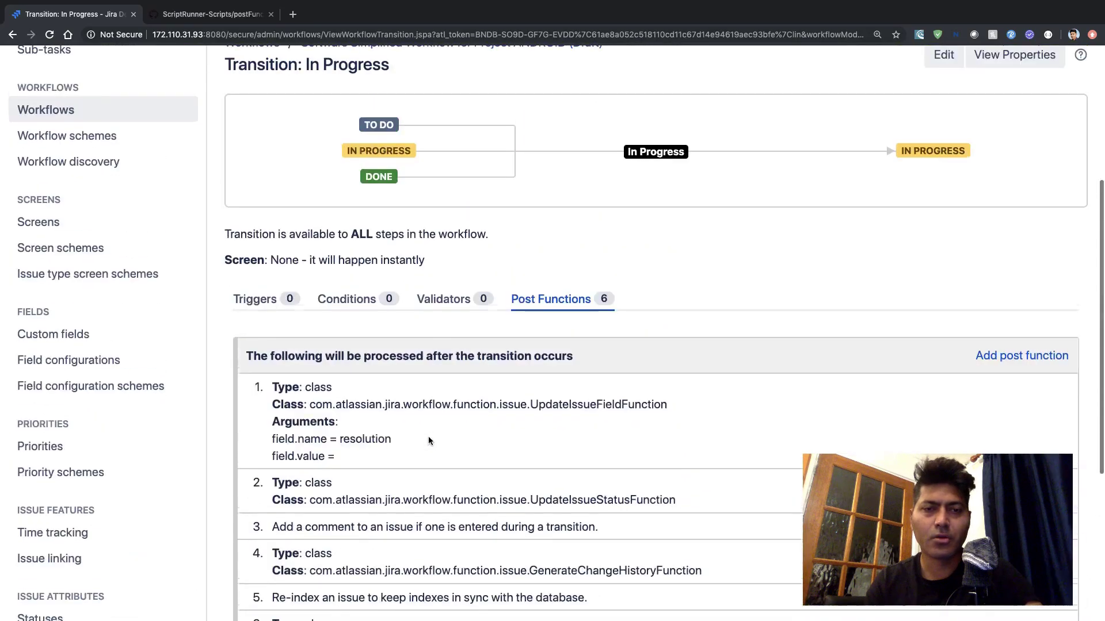
{"action": "scroll", "coordinate": [428, 440], "scroll_direction": "down", "scroll_amount": 3}
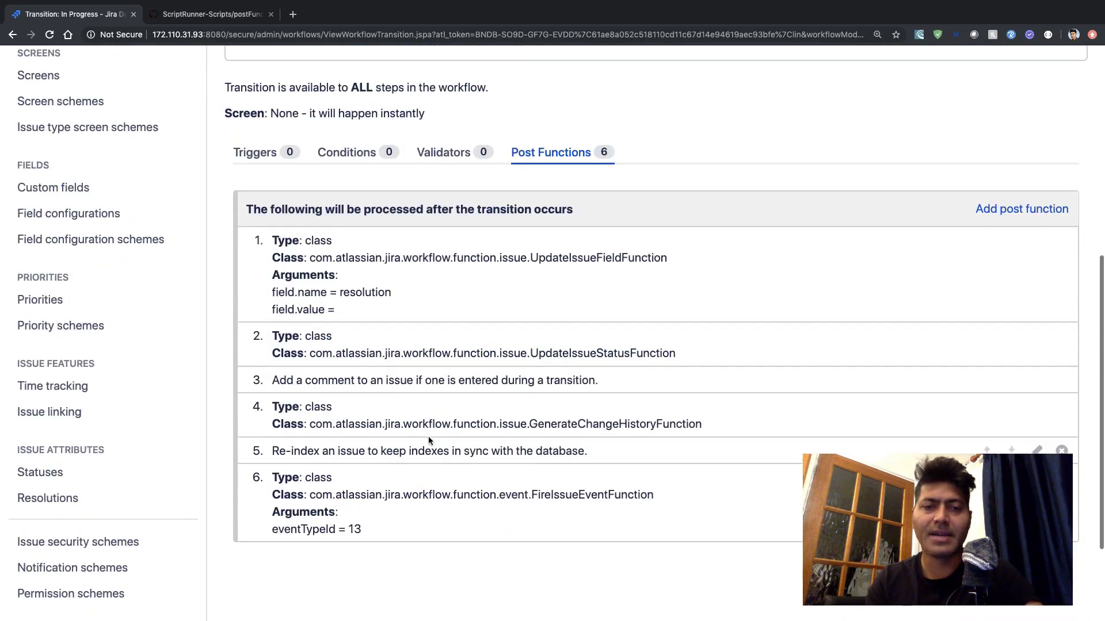
{"action": "scroll", "coordinate": [428, 440], "scroll_direction": "up", "scroll_amount": 3}
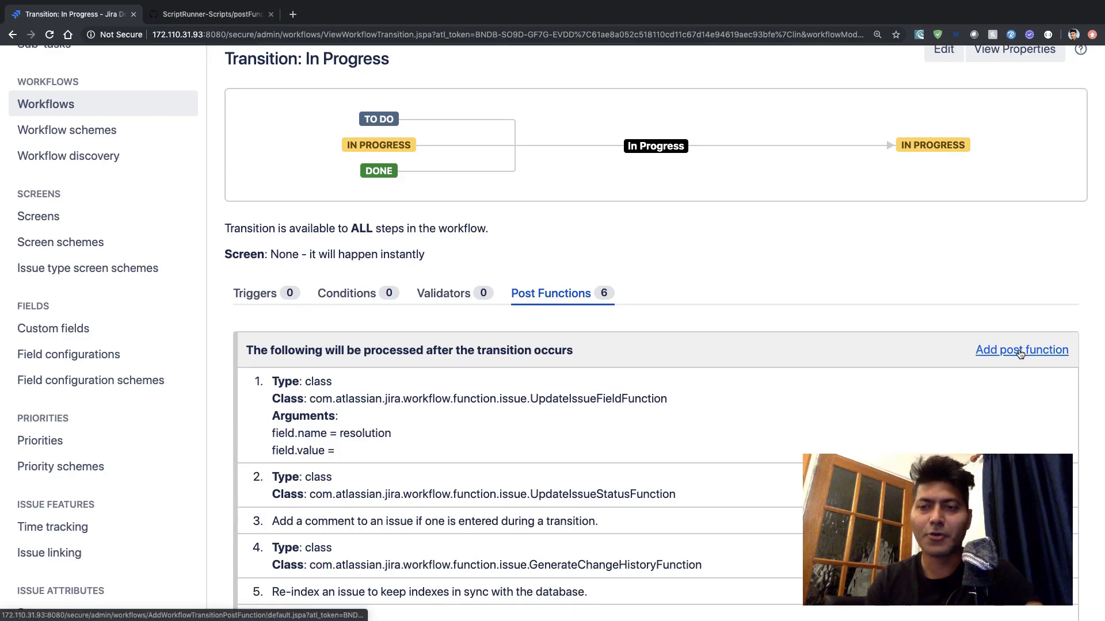
{"action": "scroll", "coordinate": [1020, 353], "scroll_direction": "down", "scroll_amount": 3}
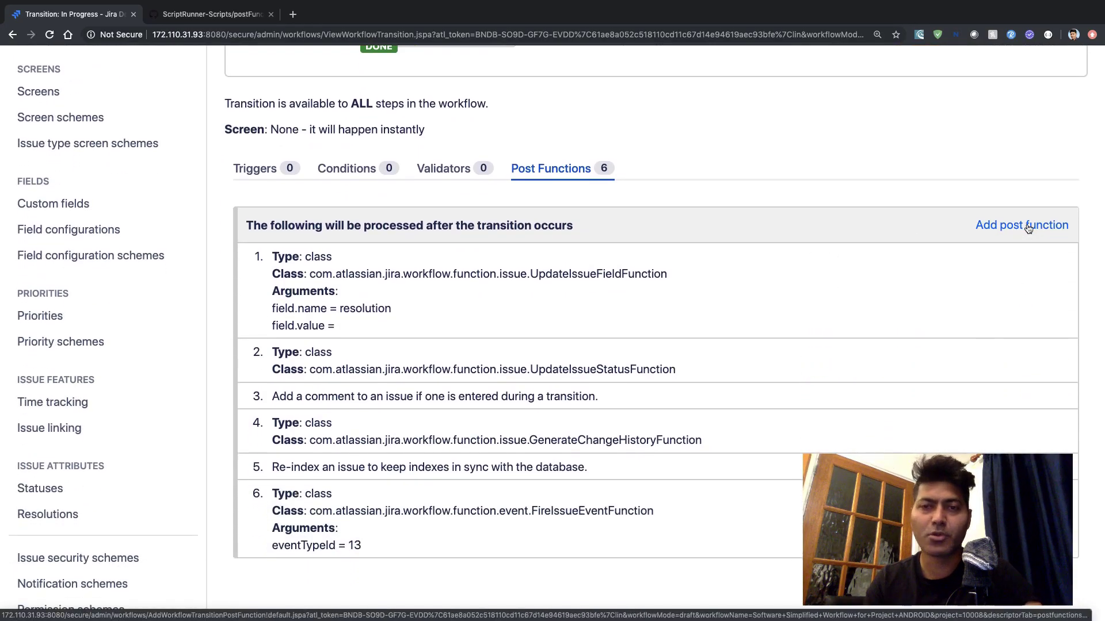
Add a Script Post-Function [ScriptRunner] to the In Progress transition.
{"action": "left_click", "coordinate": [1028, 227]}
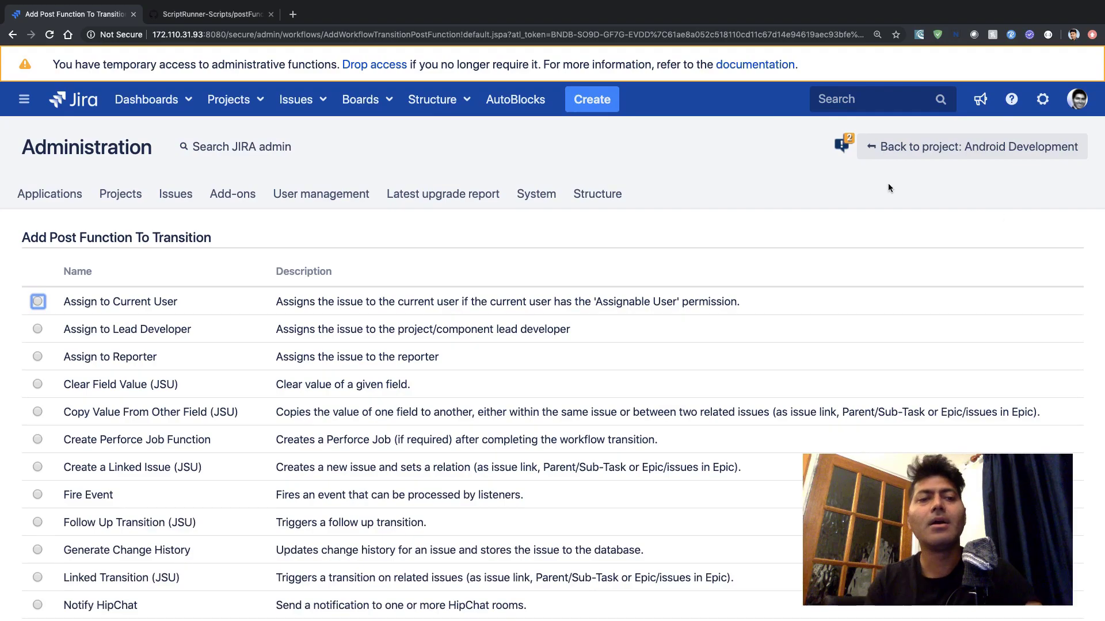
{"action": "scroll", "coordinate": [659, 195], "scroll_direction": "down", "scroll_amount": 2}
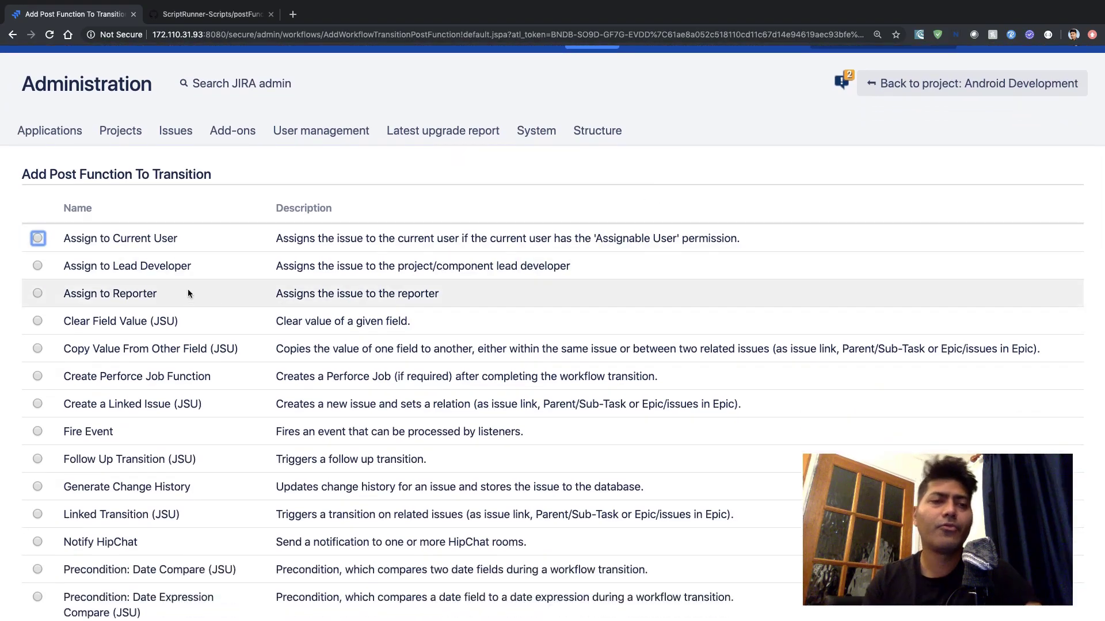
{"action": "scroll", "coordinate": [177, 349], "scroll_direction": "down", "scroll_amount": 5}
{"action": "scroll", "coordinate": [178, 349], "scroll_direction": "down", "scroll_amount": 8}
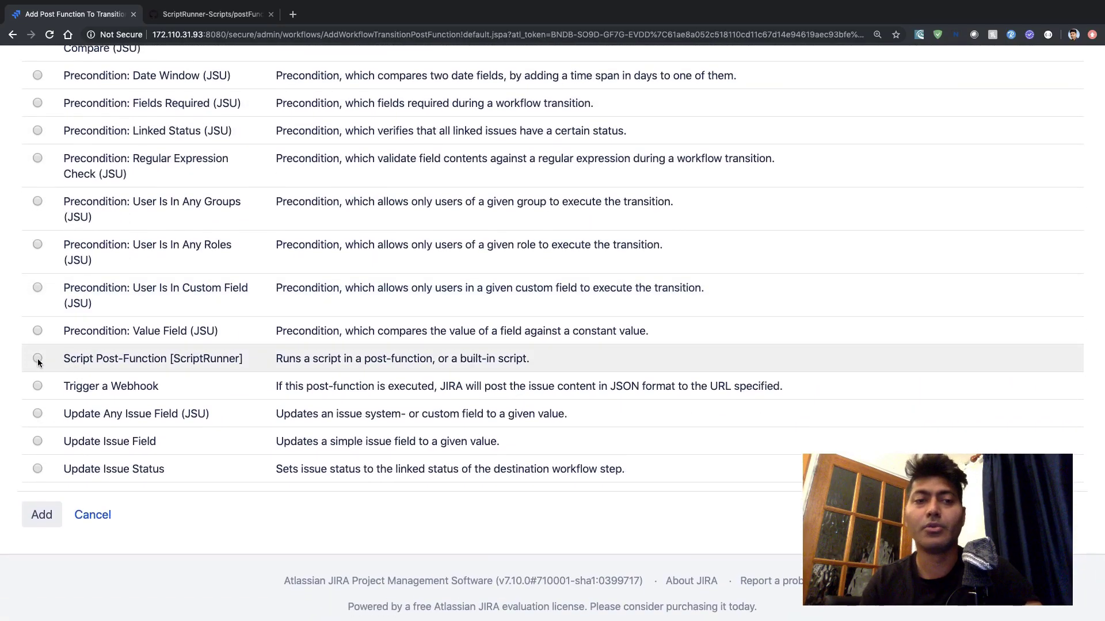
{"action": "left_click", "coordinate": [41, 515]}
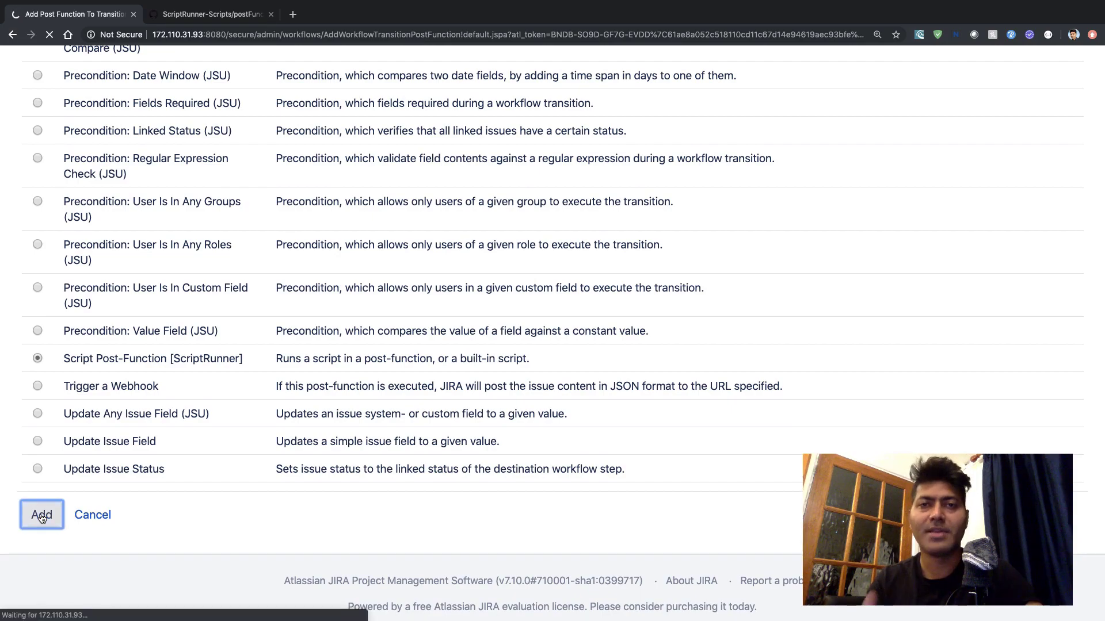
Choose the Create a sub-task workflow function and enter the note "Create a sub task automatically".
{"action": "scroll", "coordinate": [41, 518], "scroll_direction": "down", "scroll_amount": 2}
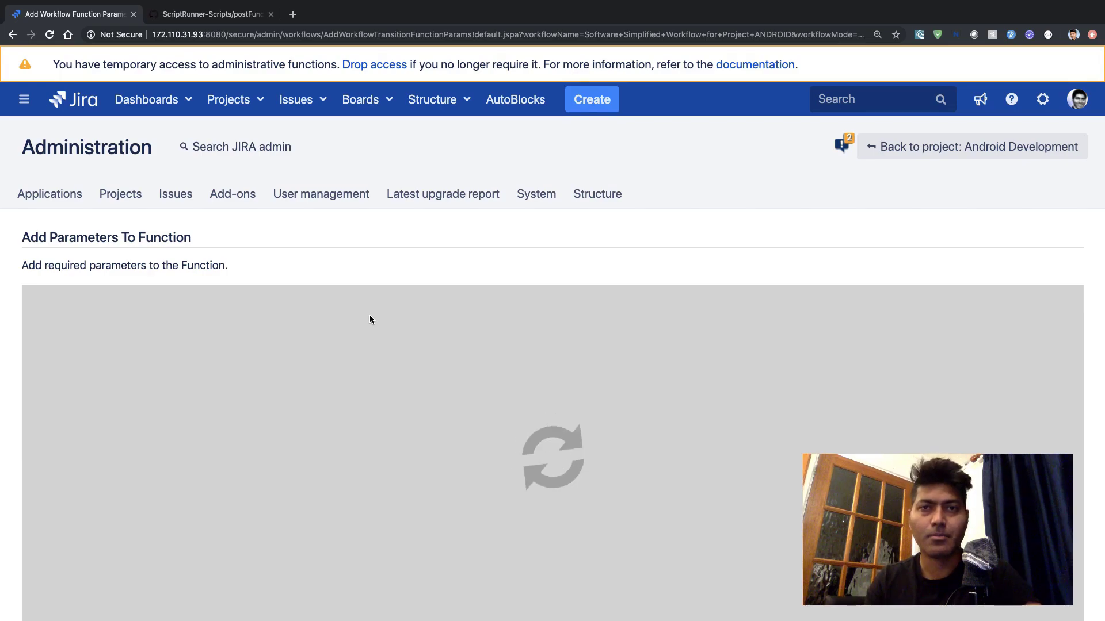
{"action": "scroll", "coordinate": [369, 319], "scroll_direction": "down", "scroll_amount": 4}
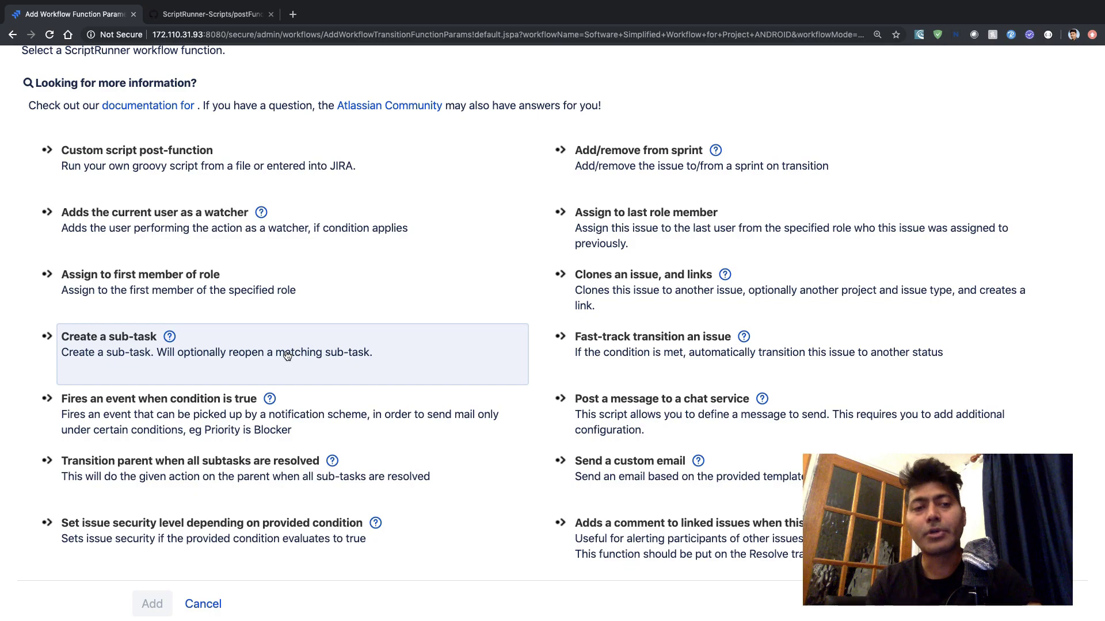
{"action": "left_click", "coordinate": [304, 352]}
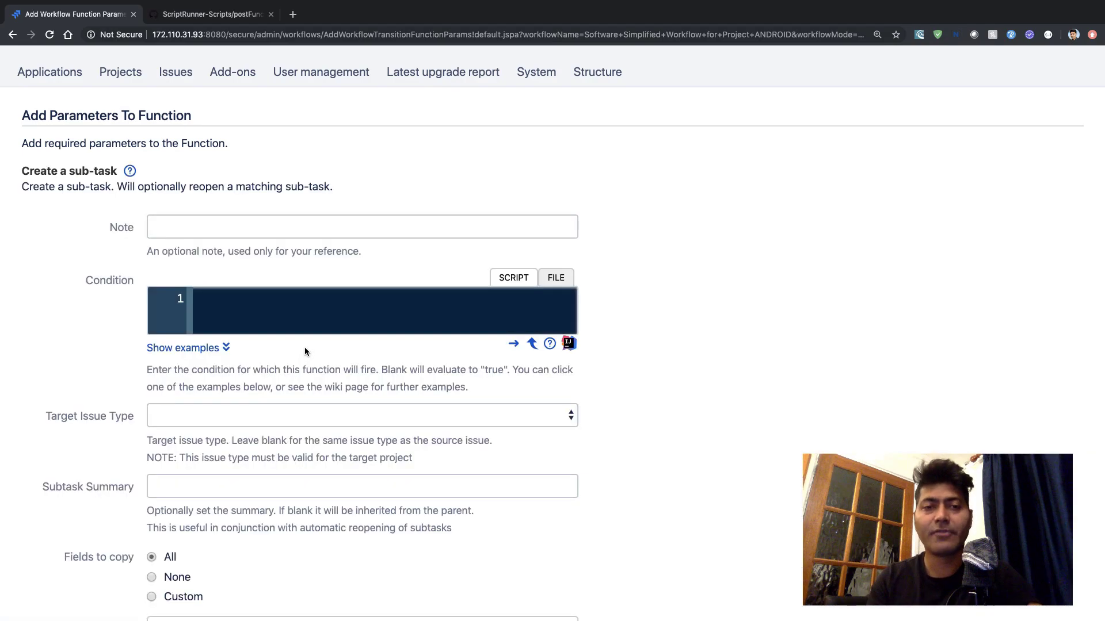
{"action": "left_click", "coordinate": [362, 220]}
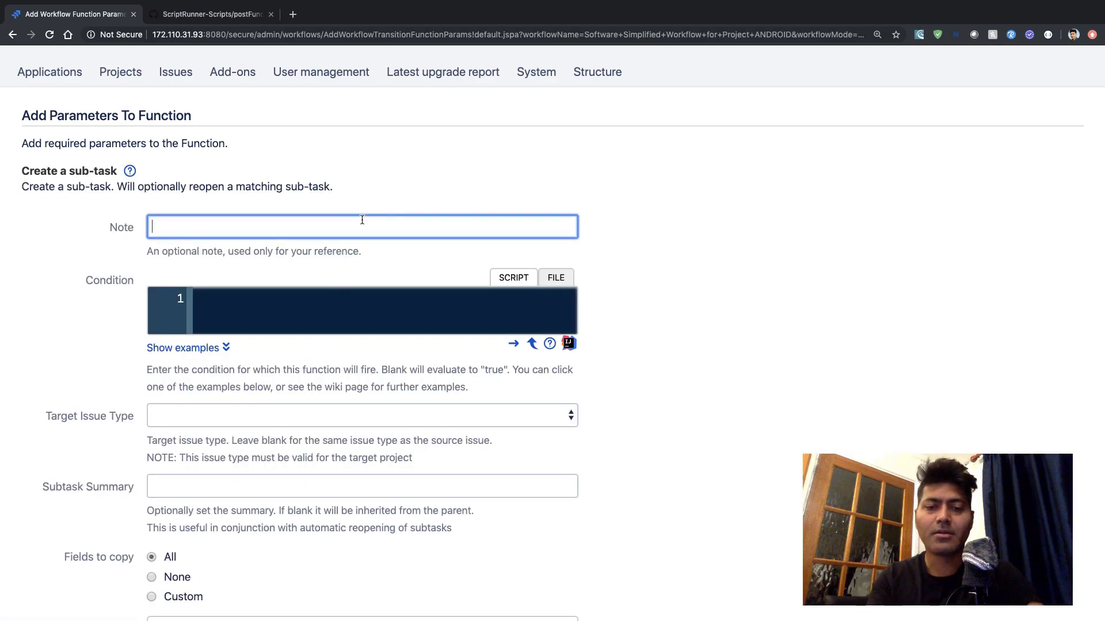
{"action": "type", "text": "Create a sub task automatically"}
Set the target issue type to Sub-task and the subtask summary to "Automatic Sub task".
{"action": "scroll", "coordinate": [329, 305], "scroll_direction": "down", "scroll_amount": 2}
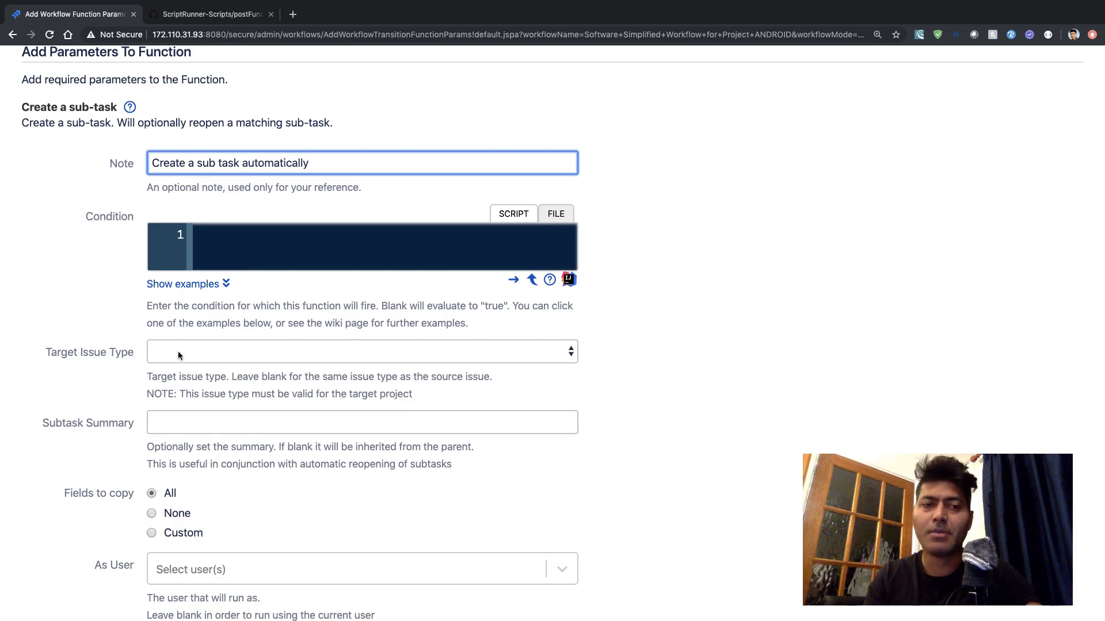
{"action": "left_click", "coordinate": [438, 352]}
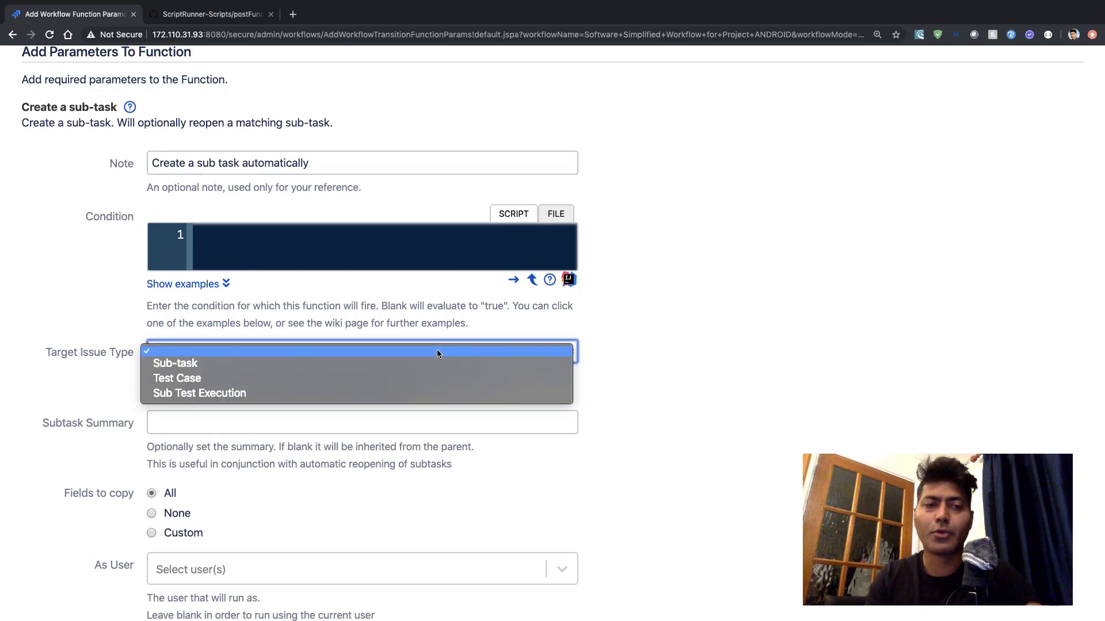
{"action": "left_click", "coordinate": [388, 369]}
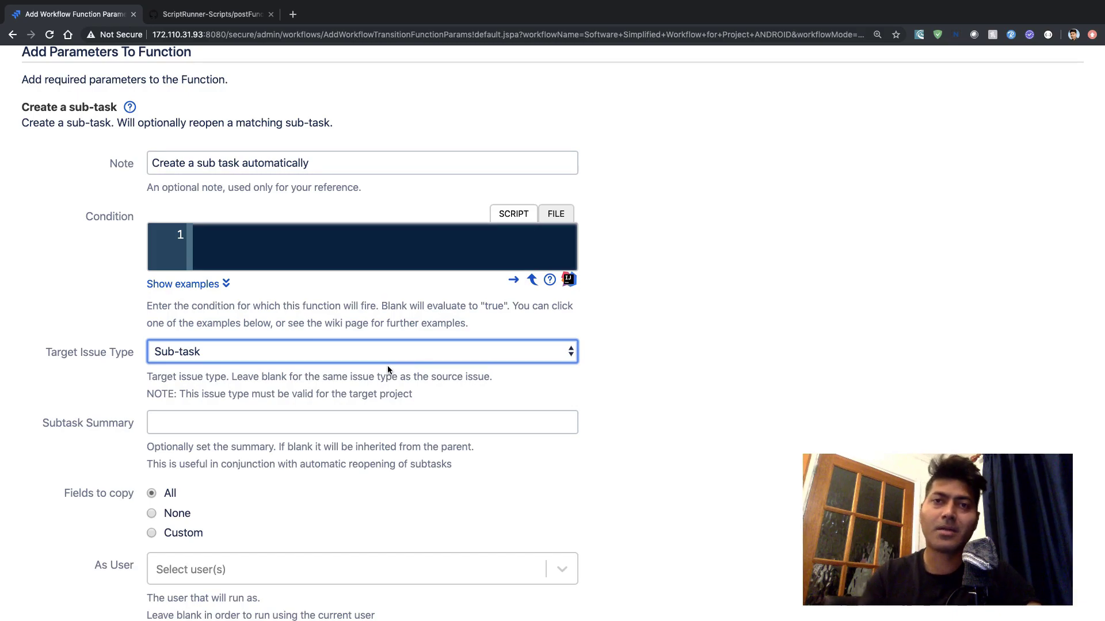
{"action": "scroll", "coordinate": [388, 365], "scroll_direction": "down", "scroll_amount": 2}
{"action": "left_click", "coordinate": [302, 304]}
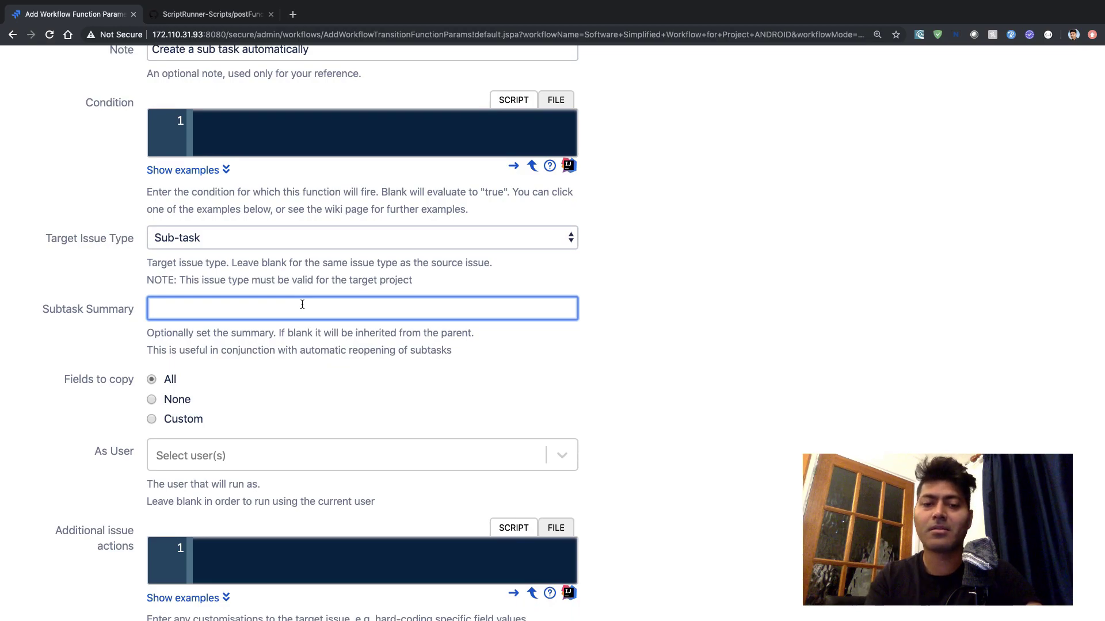
{"action": "type", "text": "Automatica"}
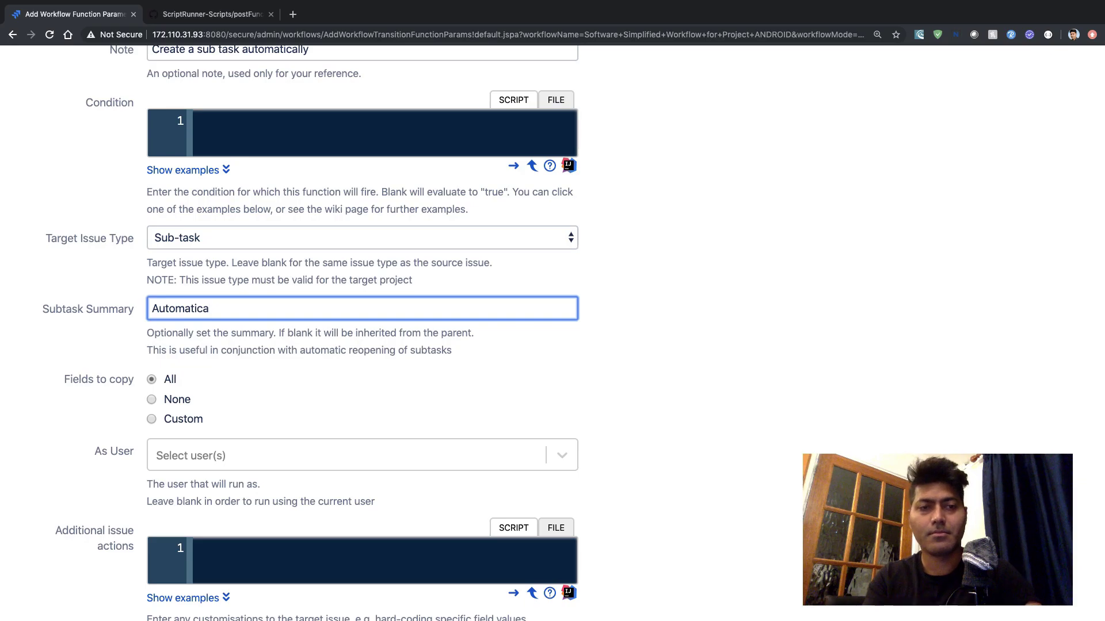
{"action": "key", "text": "BackSpace"}
{"action": "type", "text": " Sub task"}
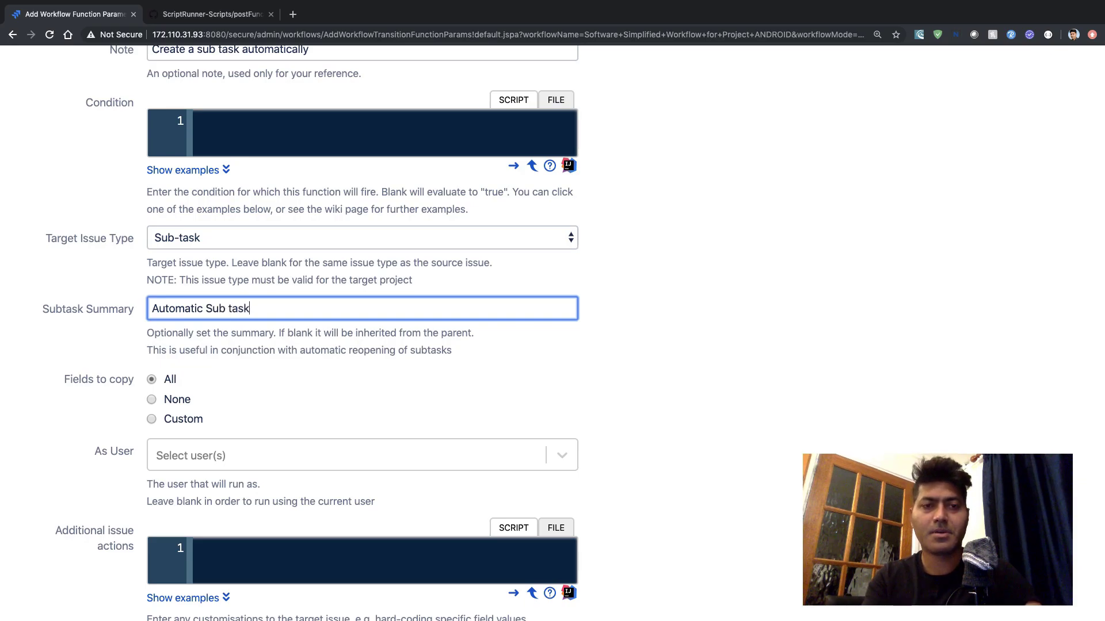
{"action": "scroll", "coordinate": [283, 395], "scroll_direction": "down", "scroll_amount": 5}
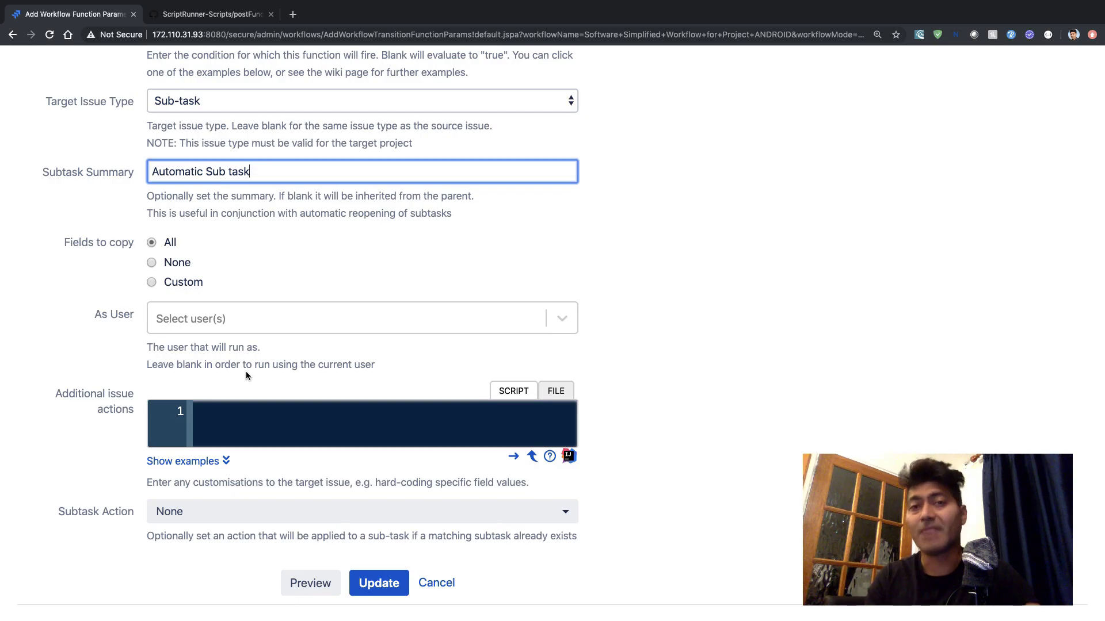
Show the examples for the additional issue actions and insert the Set target issue summary script.
{"action": "scroll", "coordinate": [37, 368], "scroll_direction": "down", "scroll_amount": 3}
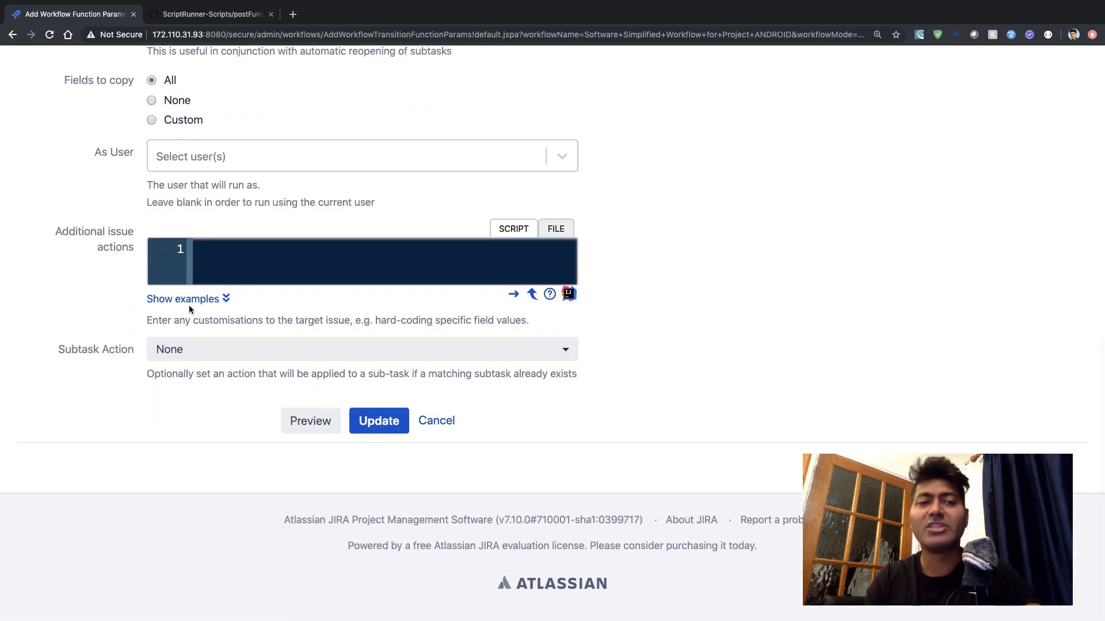
{"action": "left_click", "coordinate": [195, 300]}
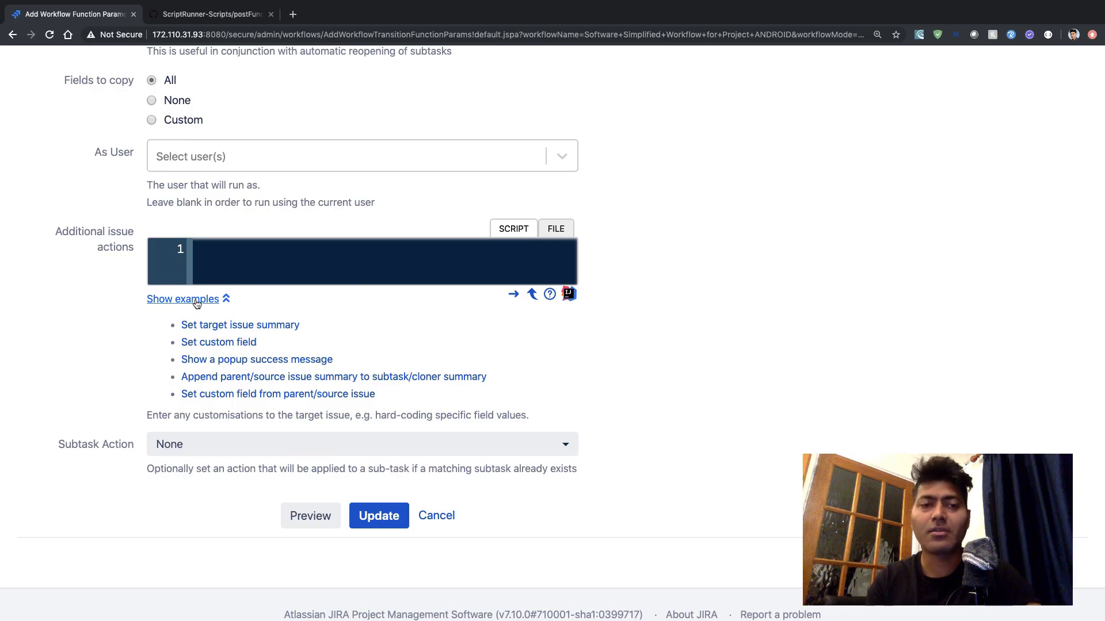
{"action": "left_click", "coordinate": [212, 327]}
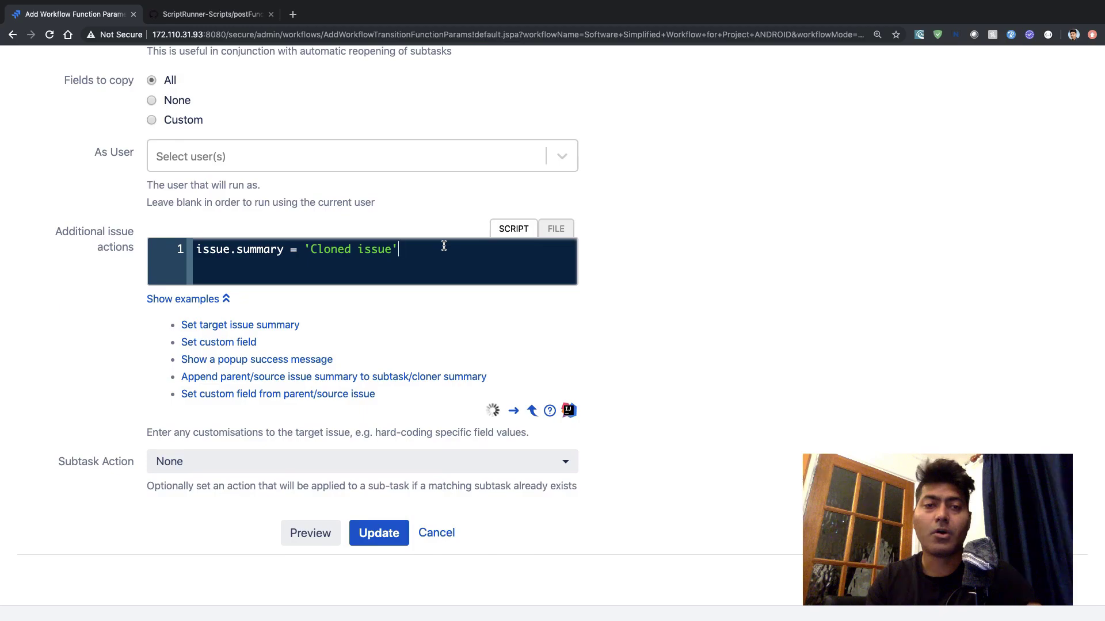
{"action": "scroll", "coordinate": [444, 247], "scroll_direction": "up", "scroll_amount": 6}
{"action": "scroll", "coordinate": [443, 246], "scroll_direction": "up", "scroll_amount": 2}
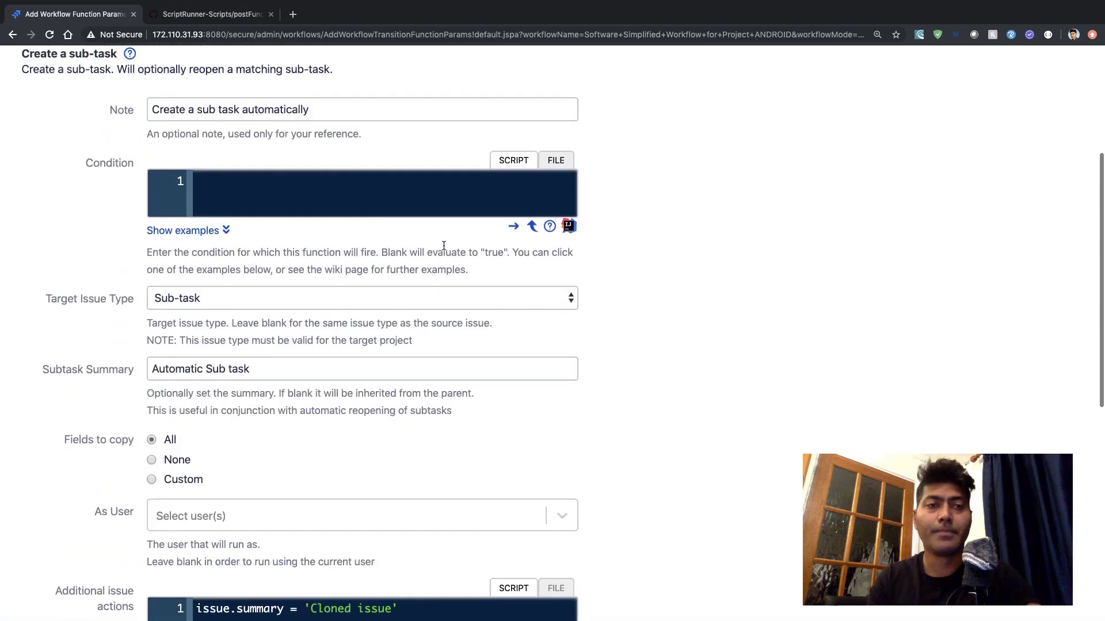
{"action": "scroll", "coordinate": [443, 248], "scroll_direction": "down", "scroll_amount": 7}
{"action": "scroll", "coordinate": [444, 249], "scroll_direction": "down", "scroll_amount": 1}
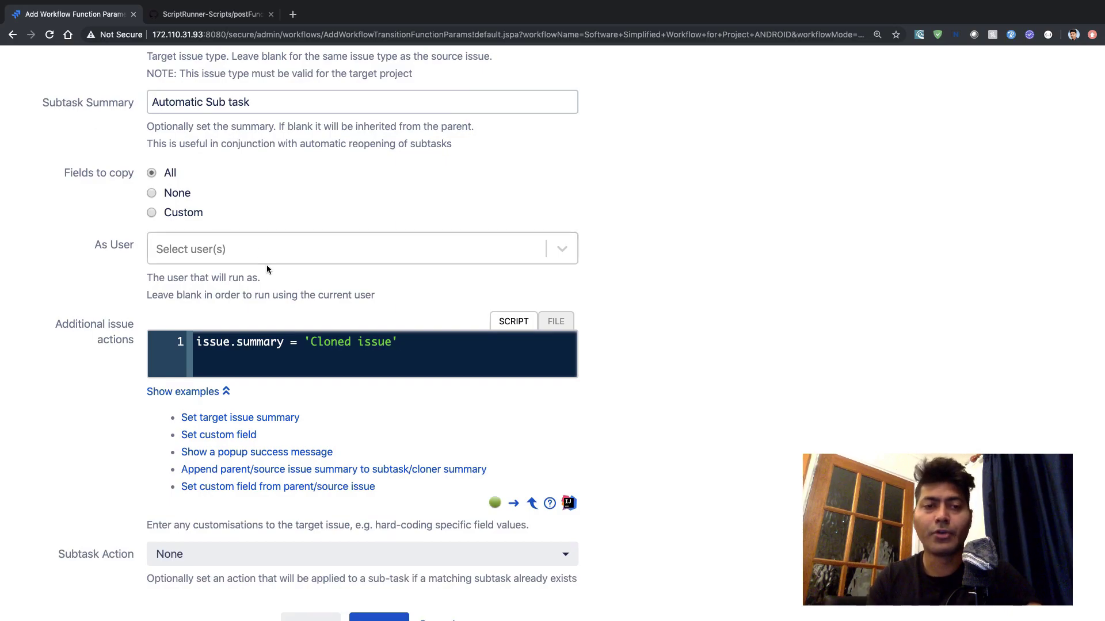
Set the additional issue actions to the popup success message example and change its message to "Subtask created.".
{"action": "left_click", "coordinate": [236, 453]}
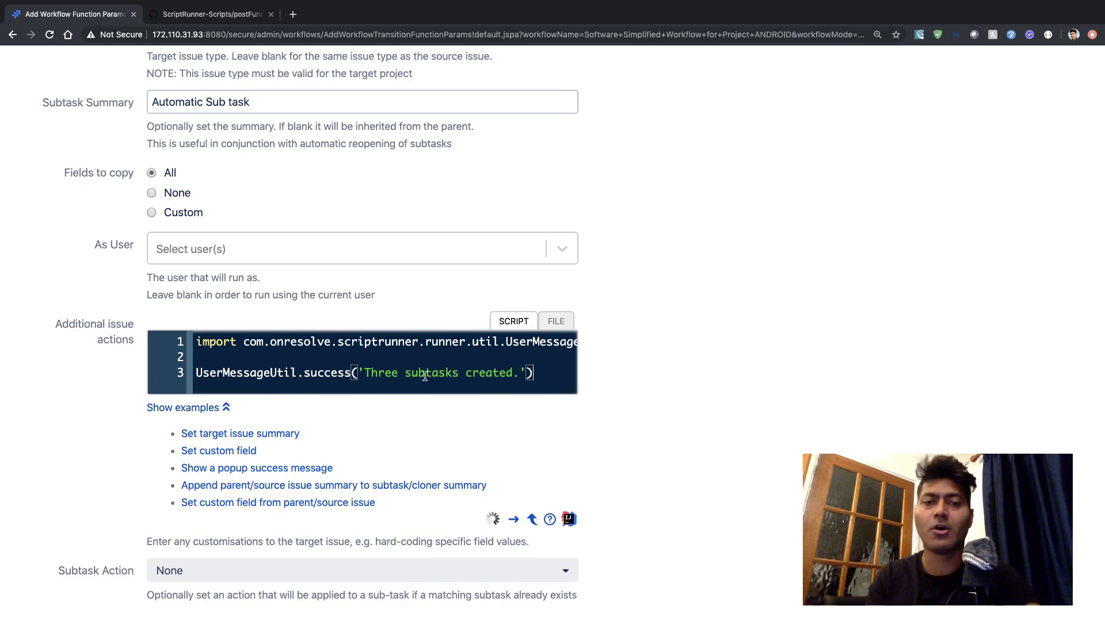
{"action": "double_click", "coordinate": [407, 374]}
{"action": "left_click", "coordinate": [409, 374]}
{"action": "key", "text": "Return"}
{"action": "key", "text": "BackSpace"}
{"action": "key", "text": "BackSpace"}
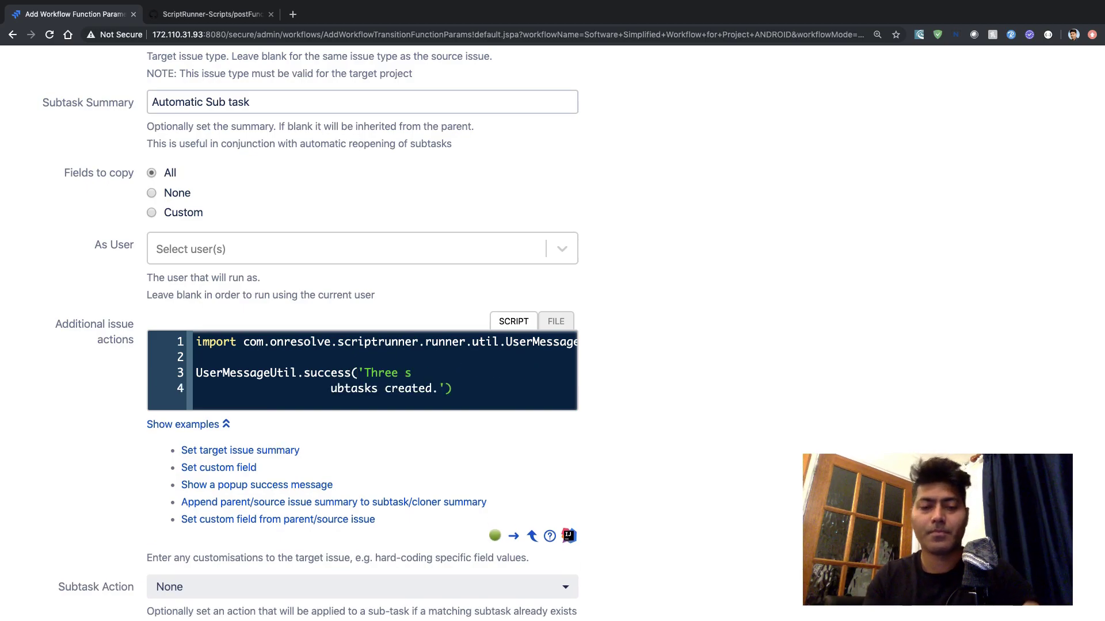
{"action": "key", "text": "BackSpace"}
{"action": "key", "text": "BackSpace"}
{"action": "key", "text": "BackSpace"}
{"action": "key", "text": "BackSpace"}
{"action": "key", "text": "BackSpace"}
{"action": "key", "text": "BackSpace"}
{"action": "key", "text": "BackSpace"}
{"action": "key", "text": "BackSpace"}
{"action": "key", "text": "BackSpace"}
{"action": "key", "text": "BackSpace"}
{"action": "type", "text": "Subtasks created."}
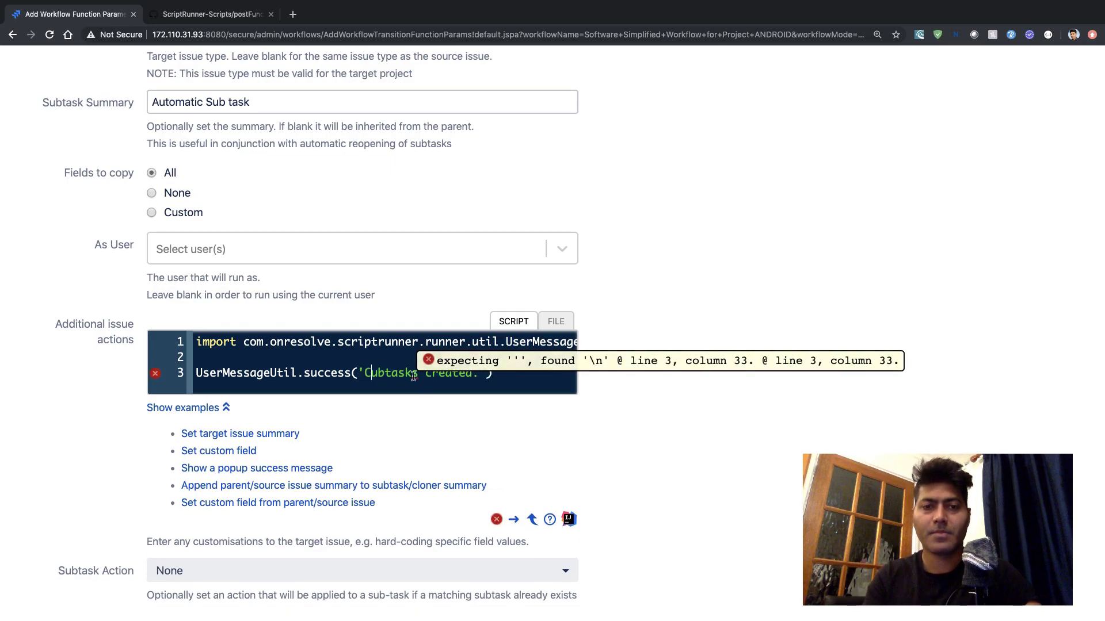
{"action": "key", "text": "Right"}
{"action": "key", "text": "Right"}
{"action": "left_click", "coordinate": [419, 373]}
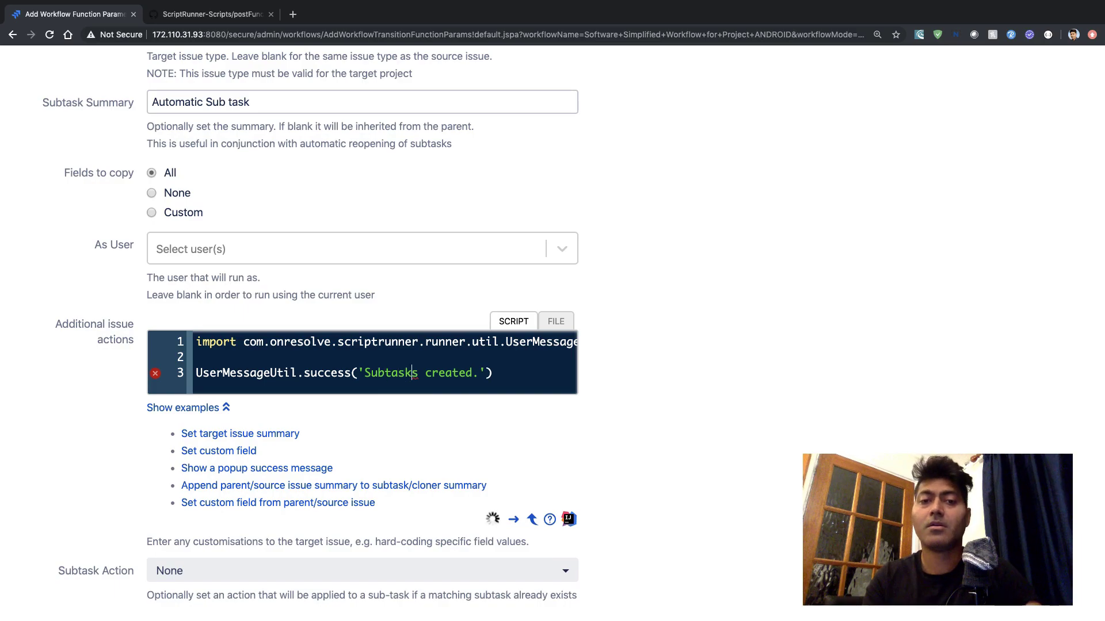
{"action": "key", "text": "BackSpace"}
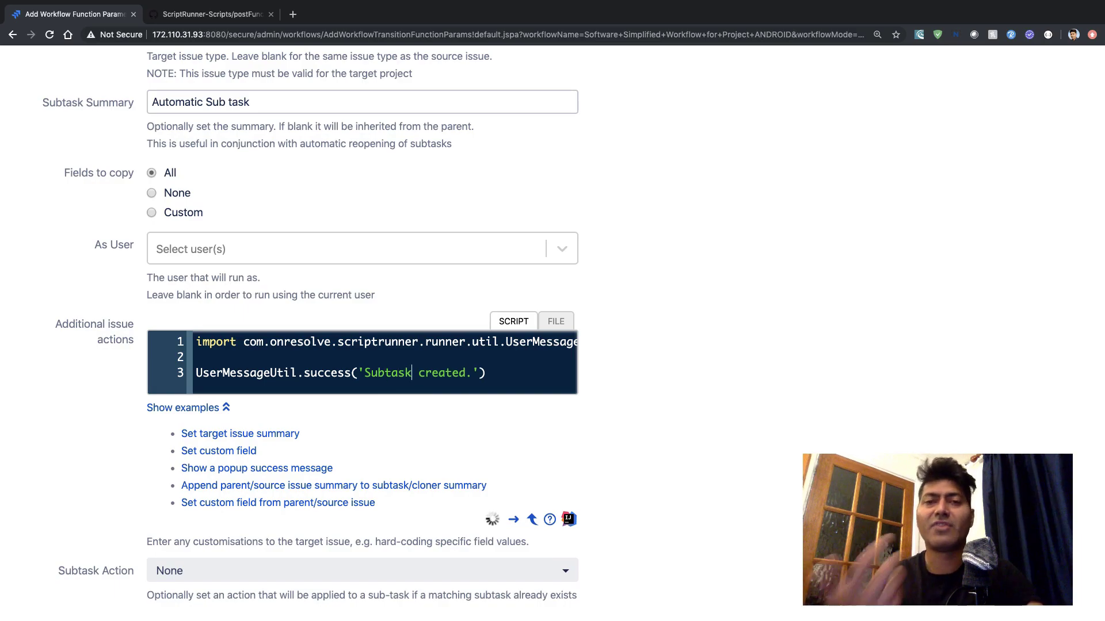
Review the Subtask Action options, keep None, and save the Create a sub-task post function.
{"action": "scroll", "coordinate": [471, 385], "scroll_direction": "down", "scroll_amount": 3}
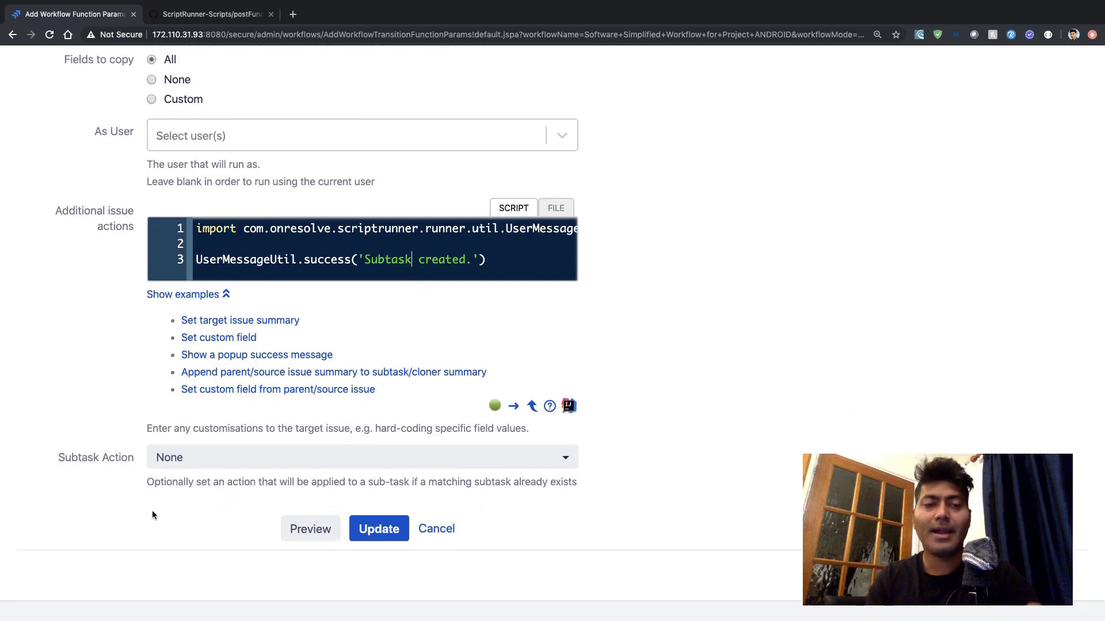
{"action": "left_click", "coordinate": [249, 458]}
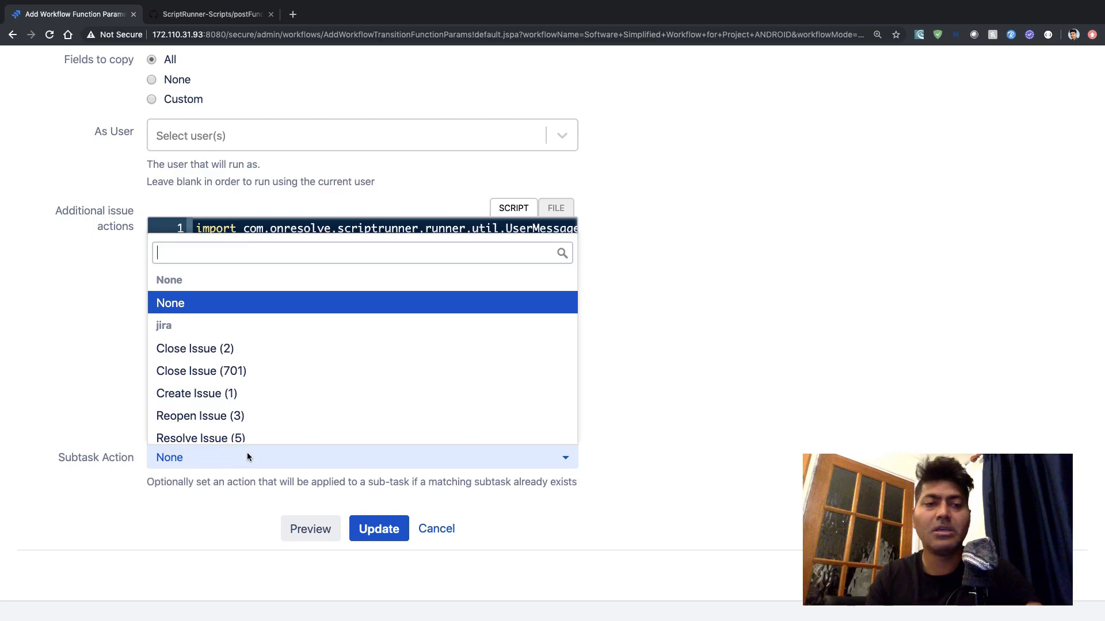
{"action": "left_click", "coordinate": [101, 519]}
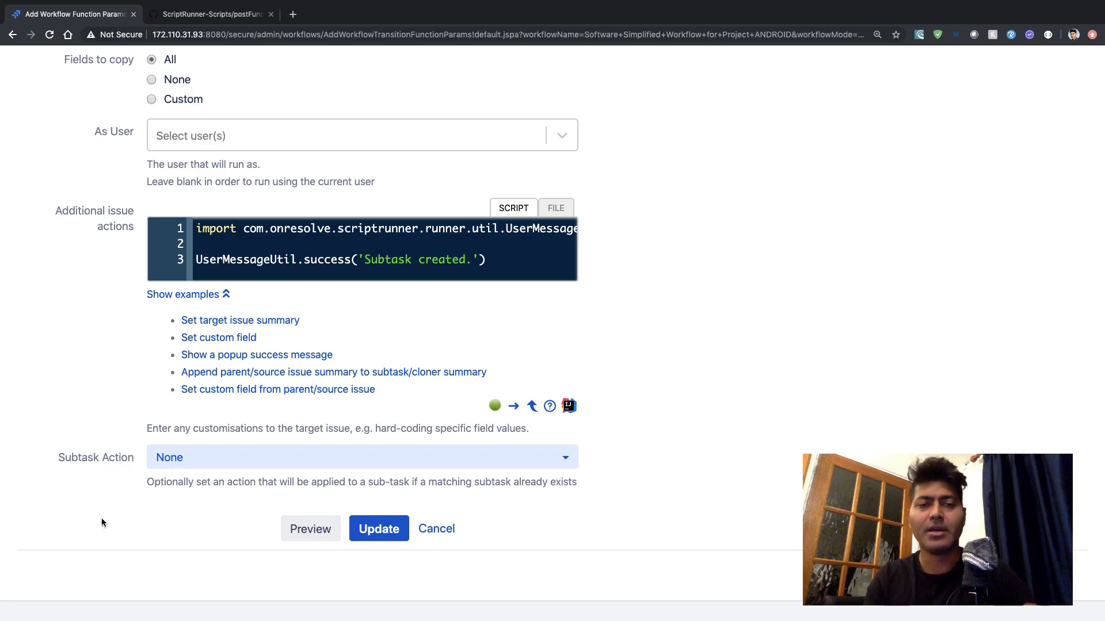
{"action": "left_click", "coordinate": [378, 528]}
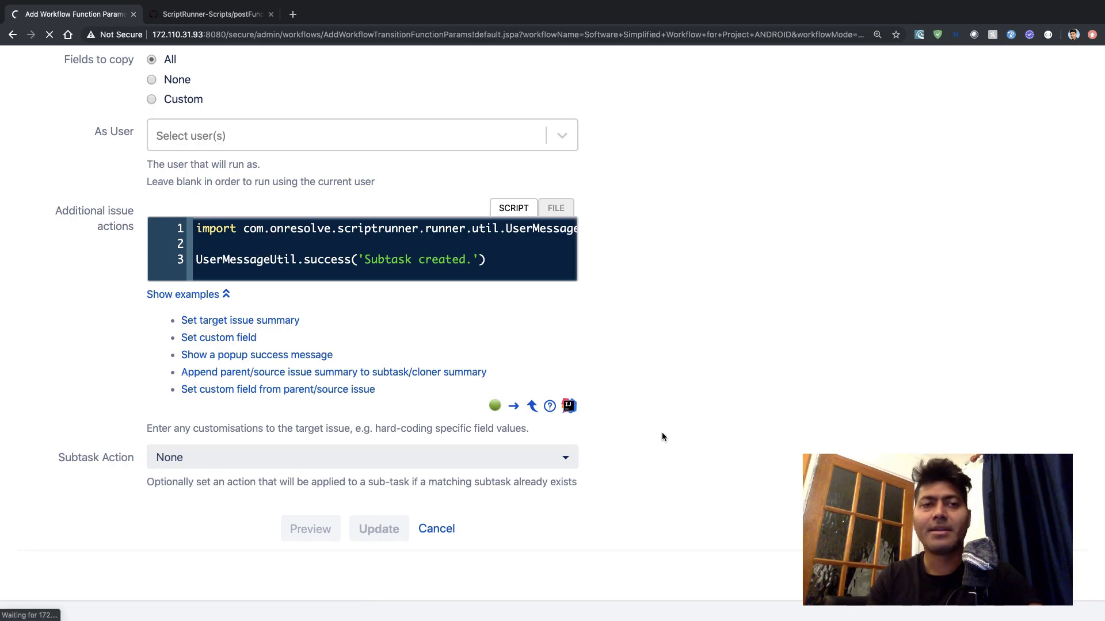
Publish the draft workflow for the ANDROID project without saving a backup copy.
{"action": "scroll", "coordinate": [662, 433], "scroll_direction": "up", "scroll_amount": 7}
{"action": "scroll", "coordinate": [662, 436], "scroll_direction": "up", "scroll_amount": 5}
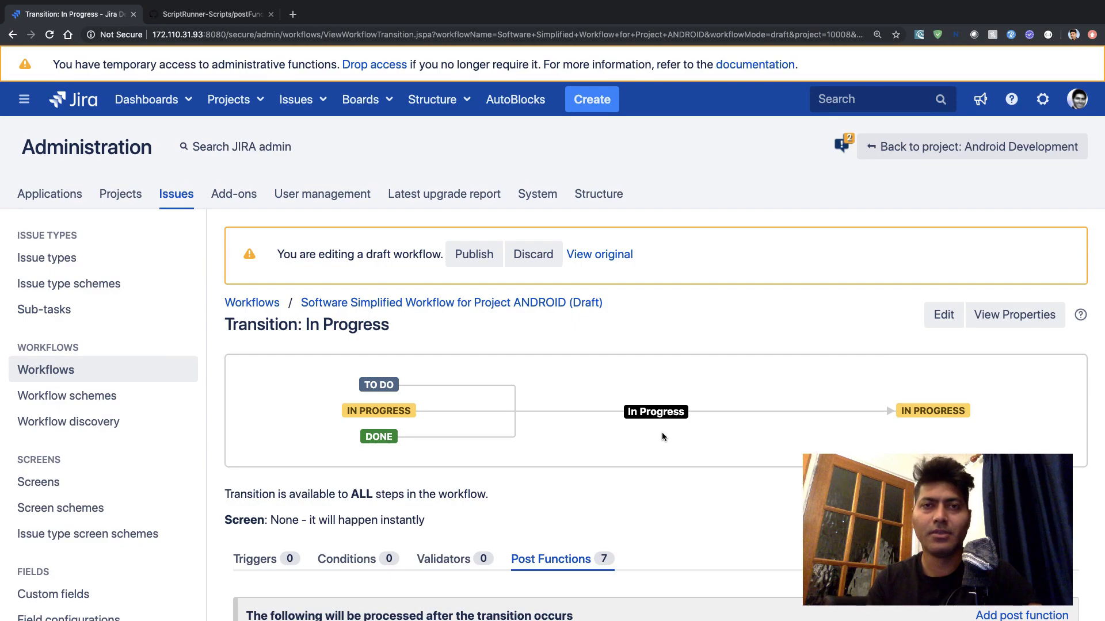
{"action": "left_click", "coordinate": [479, 259]}
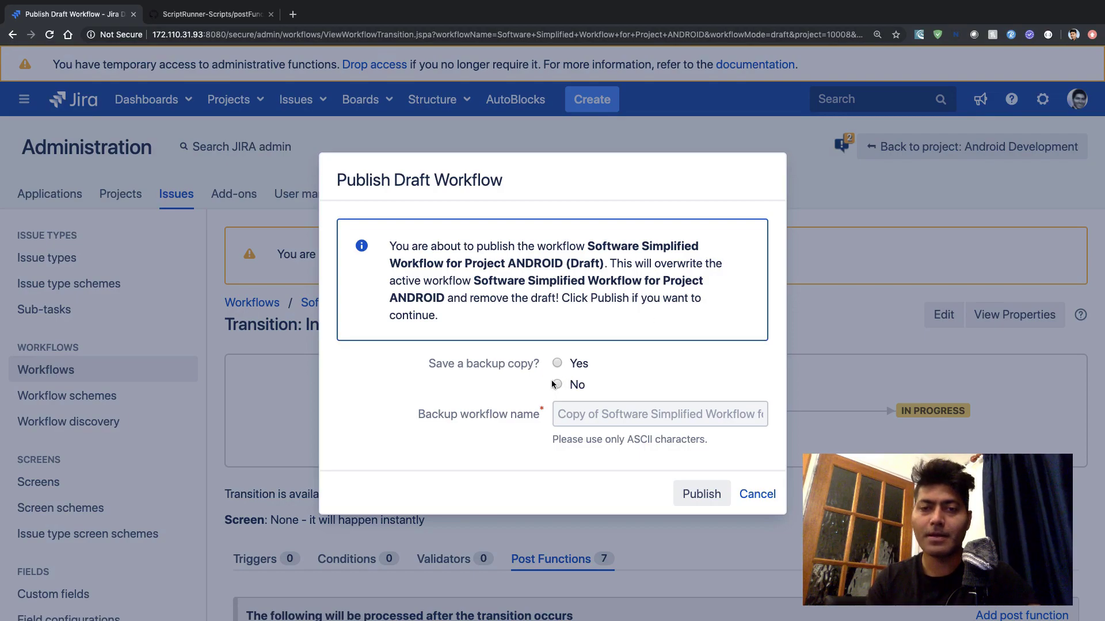
{"action": "left_click", "coordinate": [557, 385]}
{"action": "left_click", "coordinate": [701, 496]}
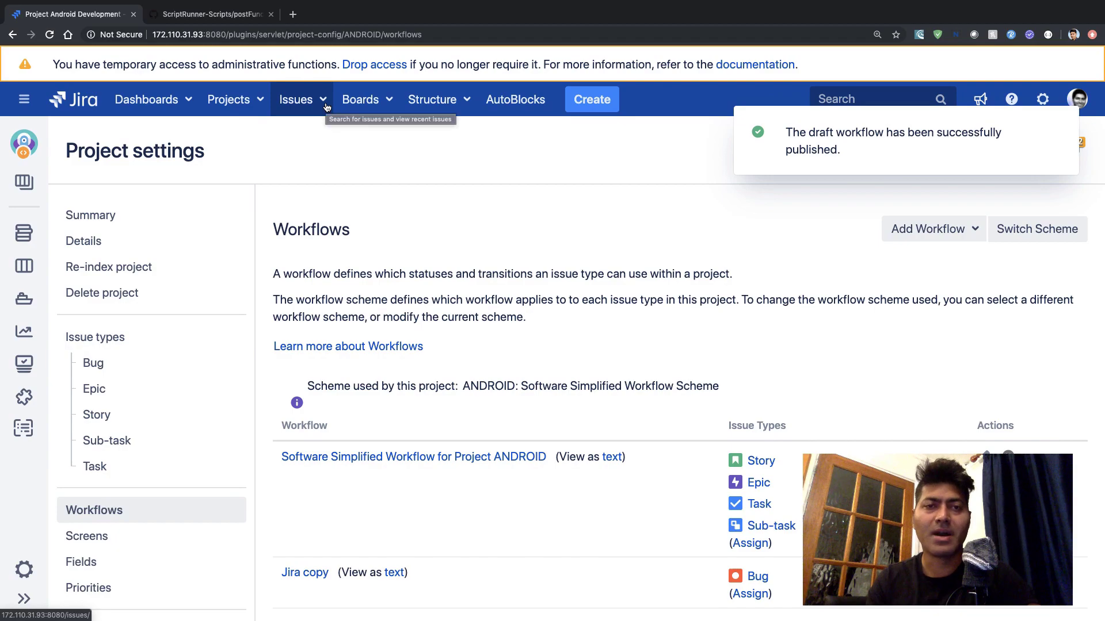
Open the recent issue ANDROID-131 in a separate browser tab and look over its details.
{"action": "left_click", "coordinate": [324, 102]}
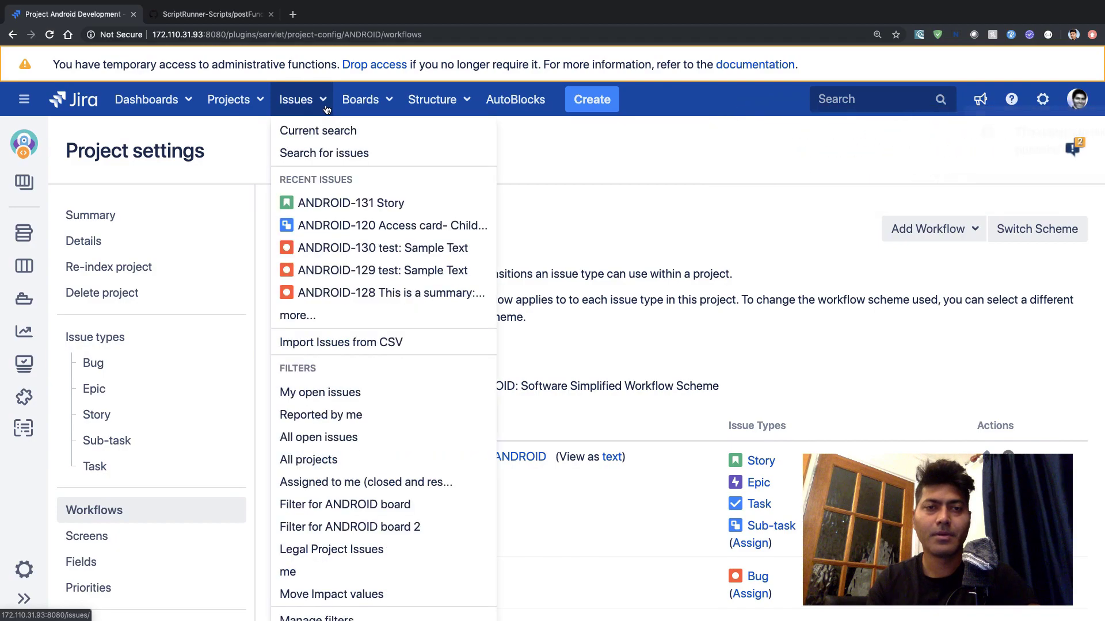
{"action": "middle_click", "coordinate": [323, 205]}
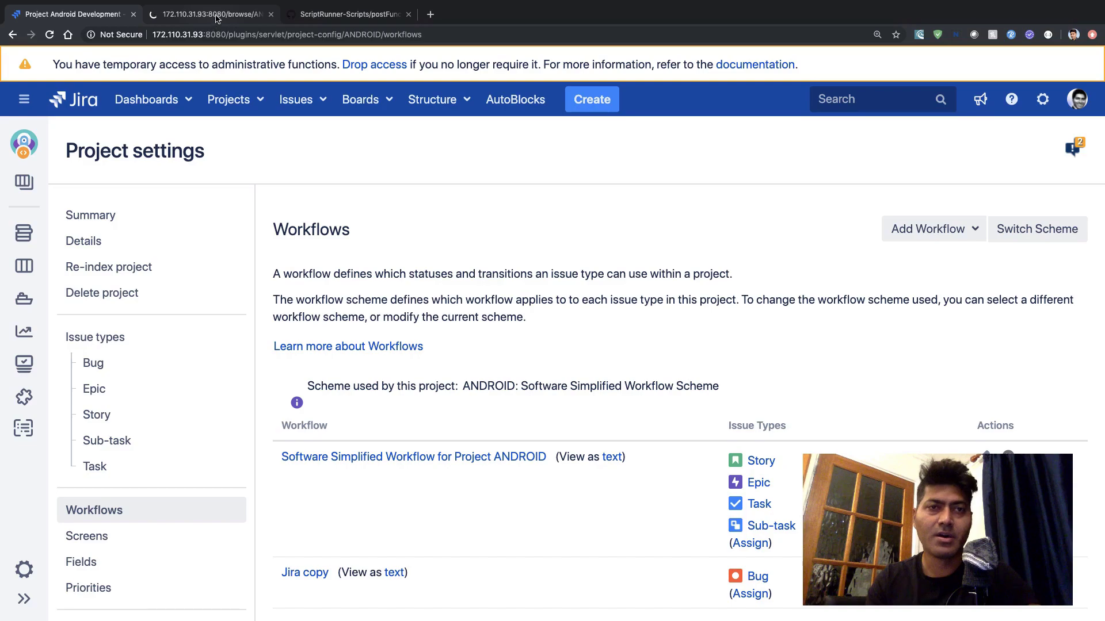
{"action": "left_click", "coordinate": [217, 15]}
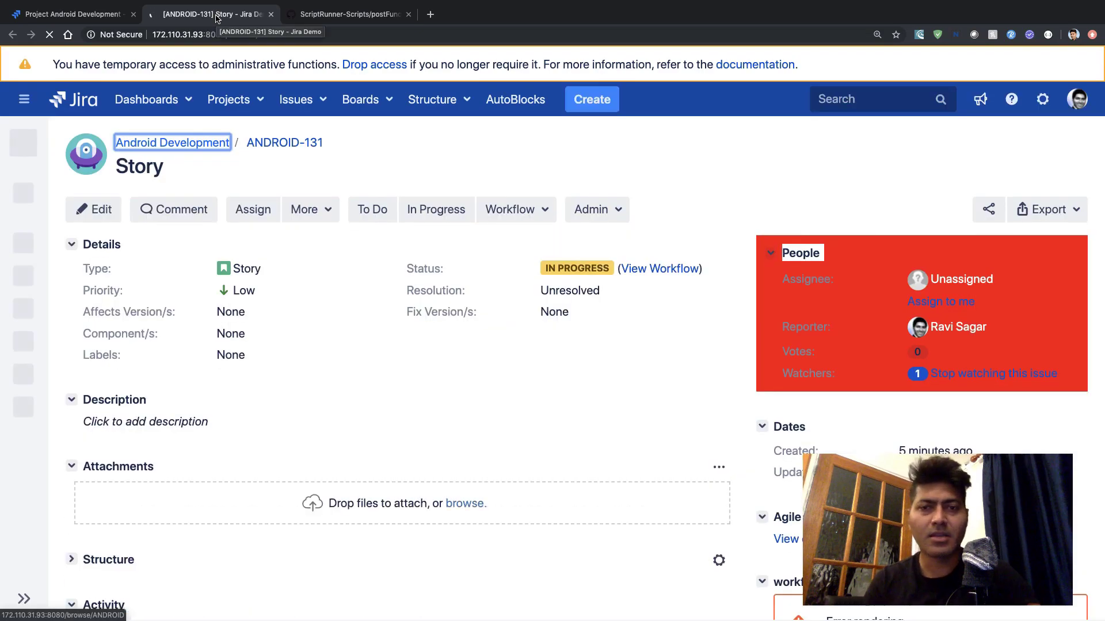
{"action": "scroll", "coordinate": [452, 147], "scroll_direction": "down", "scroll_amount": 2}
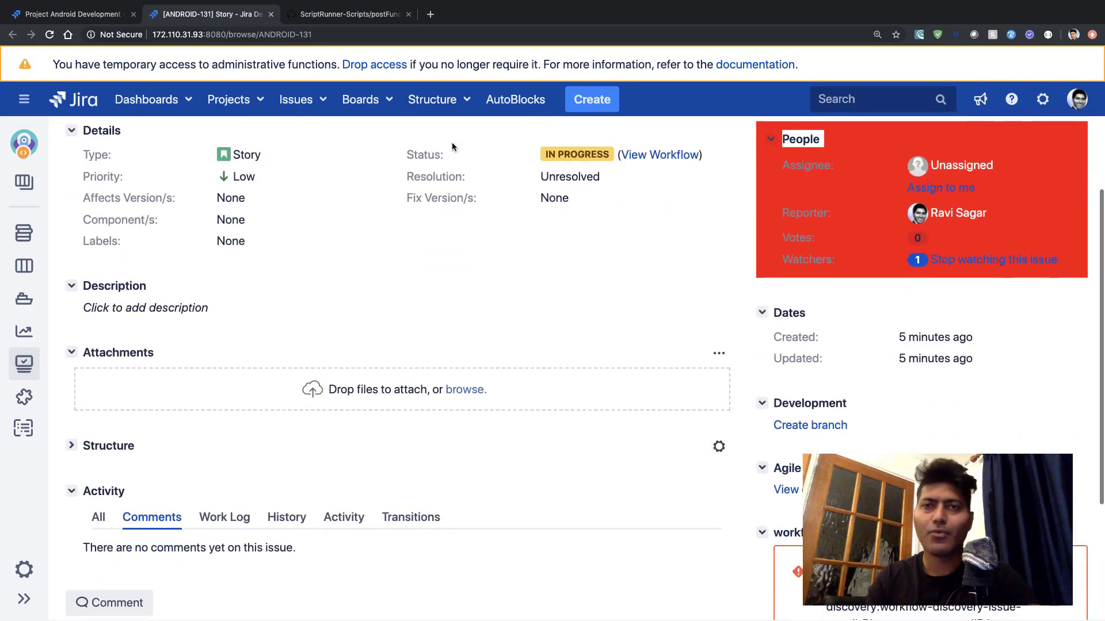
{"action": "scroll", "coordinate": [557, 242], "scroll_direction": "up", "scroll_amount": 3}
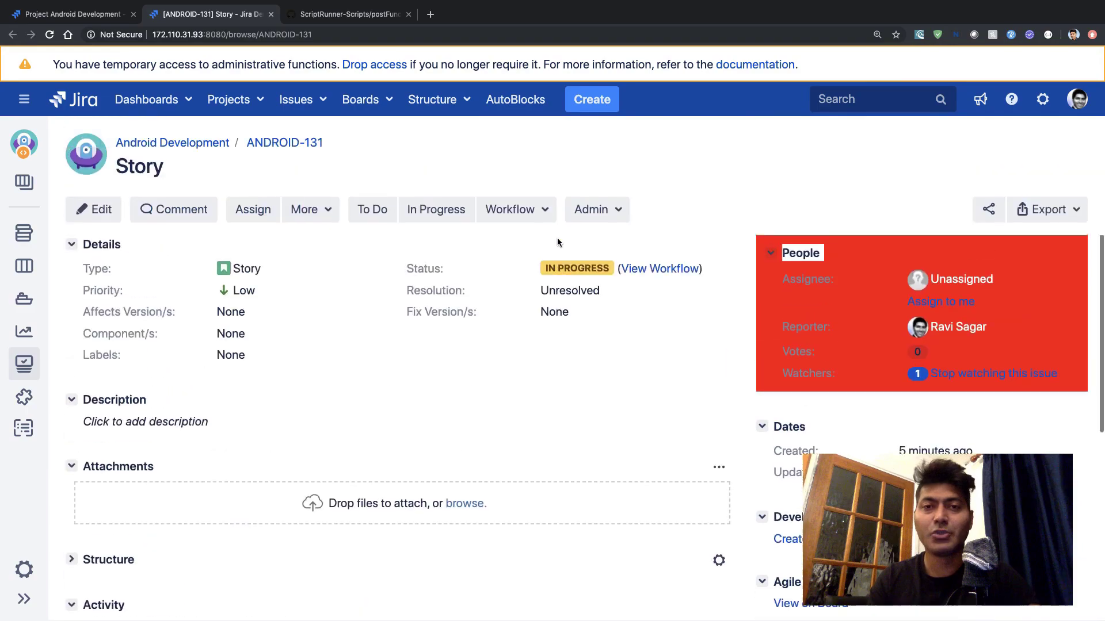
Create a Story in the Android Development project with the summary "This is a test story".
{"action": "left_click", "coordinate": [604, 107]}
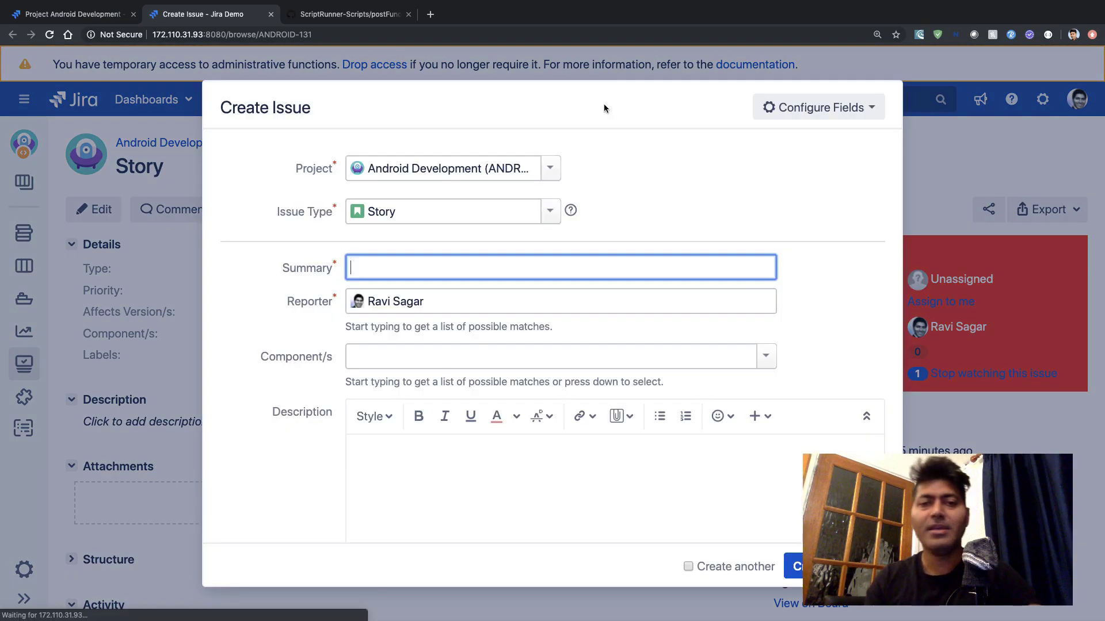
{"action": "type", "text": "This is a "}
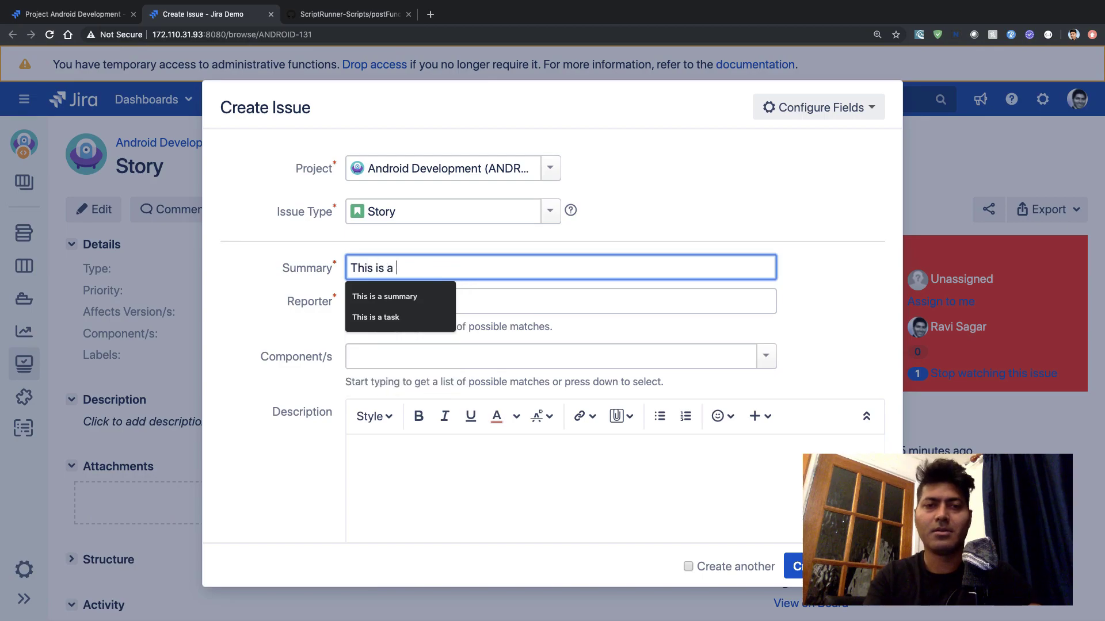
{"action": "type", "text": "test story"}
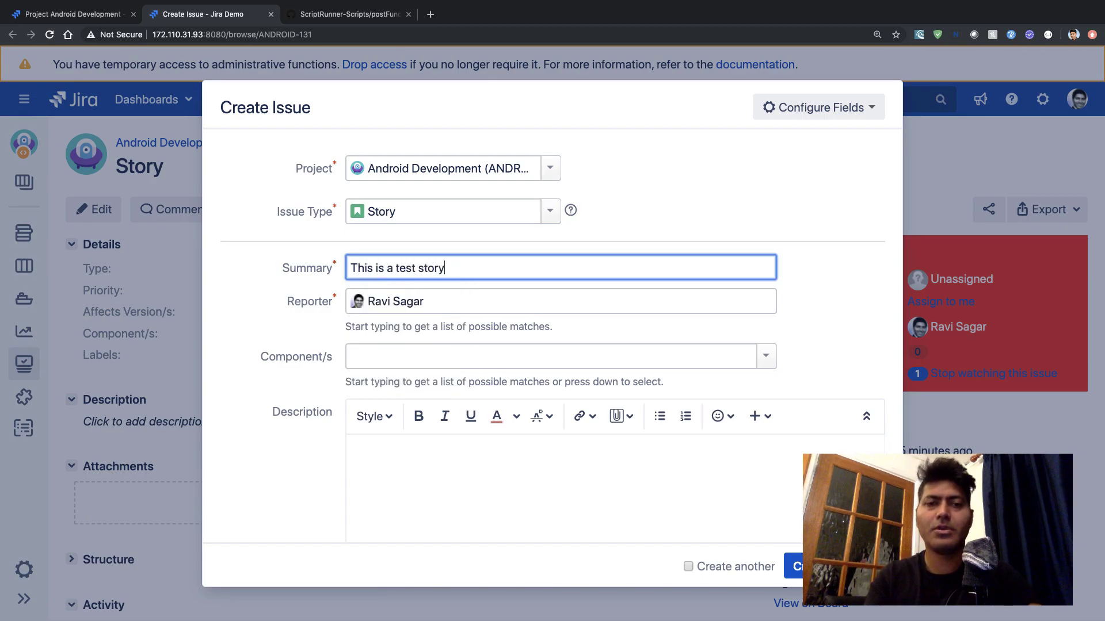
{"action": "key", "text": "Return"}
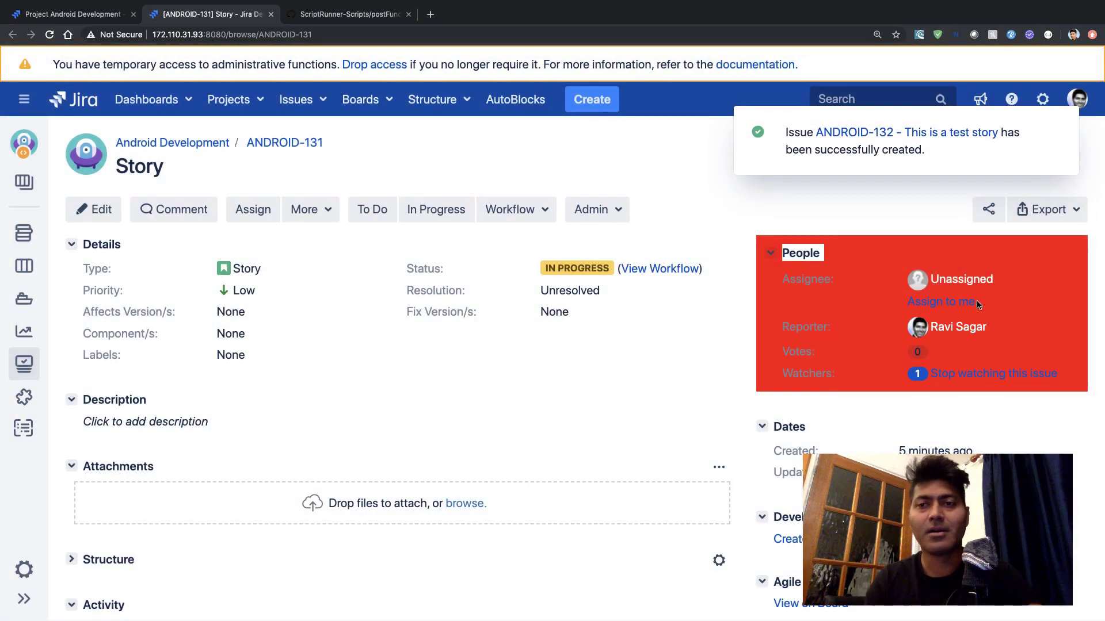
Open the newly created test story and check its status and whether it has any sub-tasks.
{"action": "left_click", "coordinate": [898, 138]}
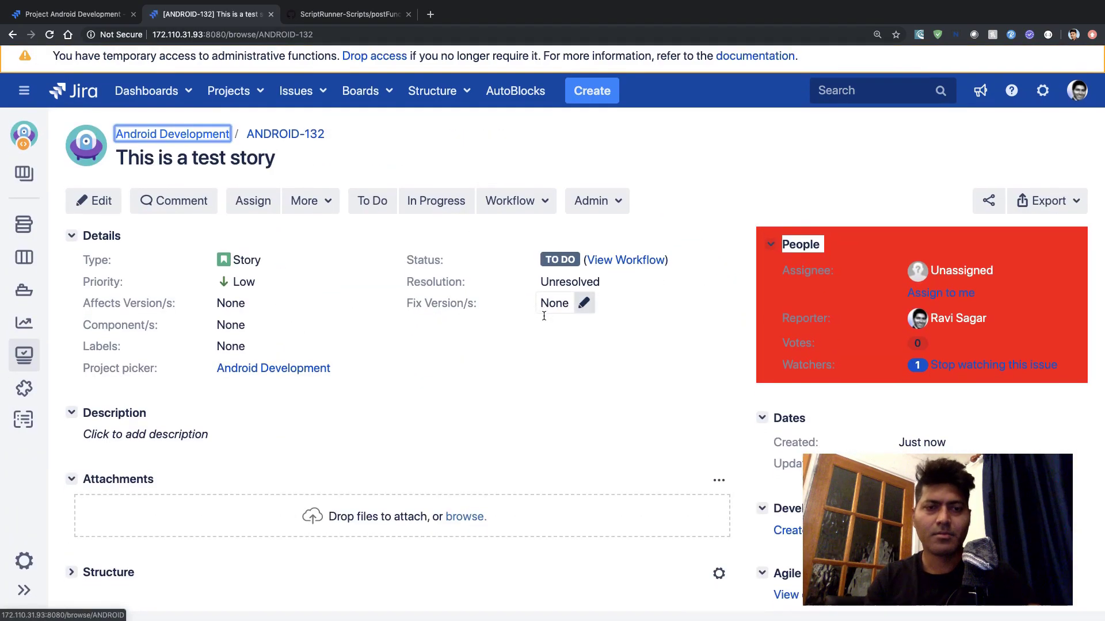
{"action": "scroll", "coordinate": [479, 362], "scroll_direction": "down", "scroll_amount": 4}
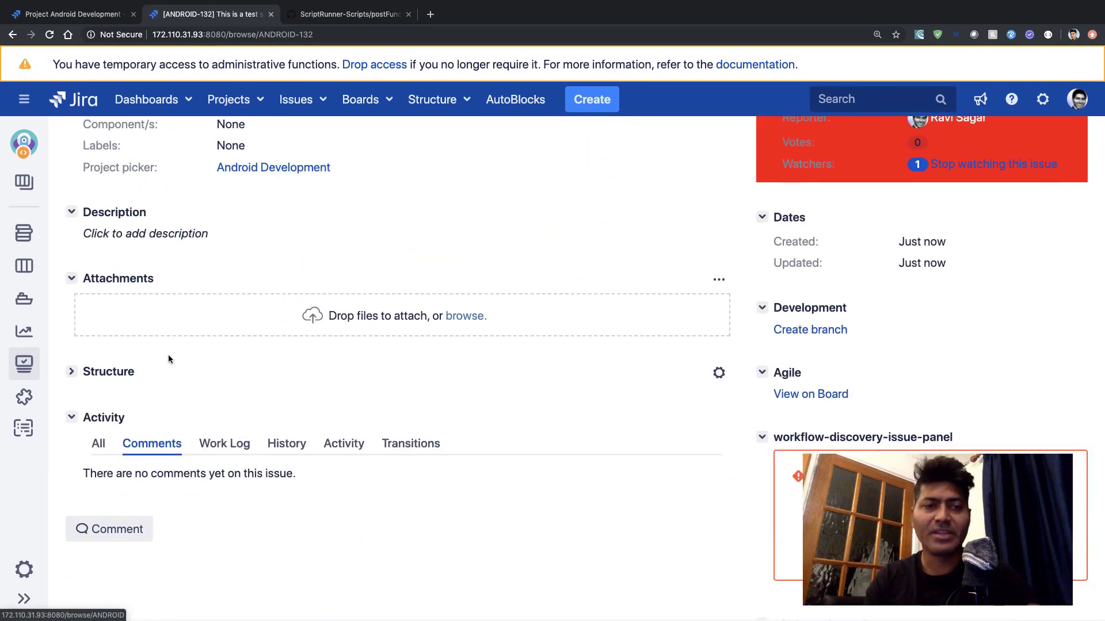
{"action": "scroll", "coordinate": [174, 375], "scroll_direction": "up", "scroll_amount": 4}
Transition the test story to In Progress, check its Sub-Tasks section, and dismiss the popup message.
{"action": "left_click", "coordinate": [440, 212]}
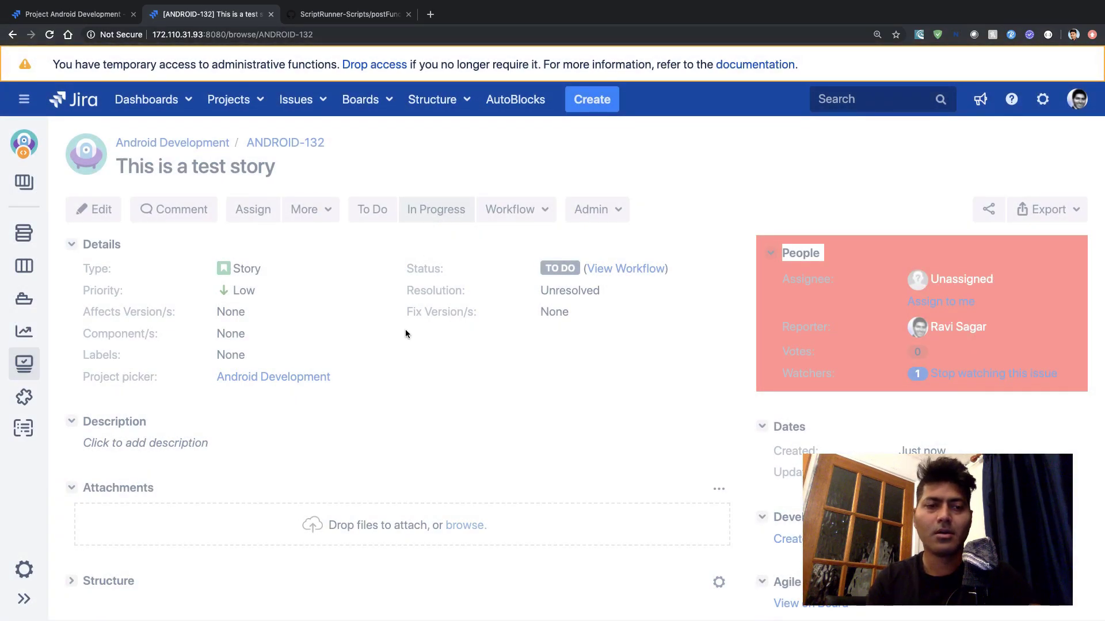
{"action": "scroll", "coordinate": [405, 333], "scroll_direction": "down", "scroll_amount": 4}
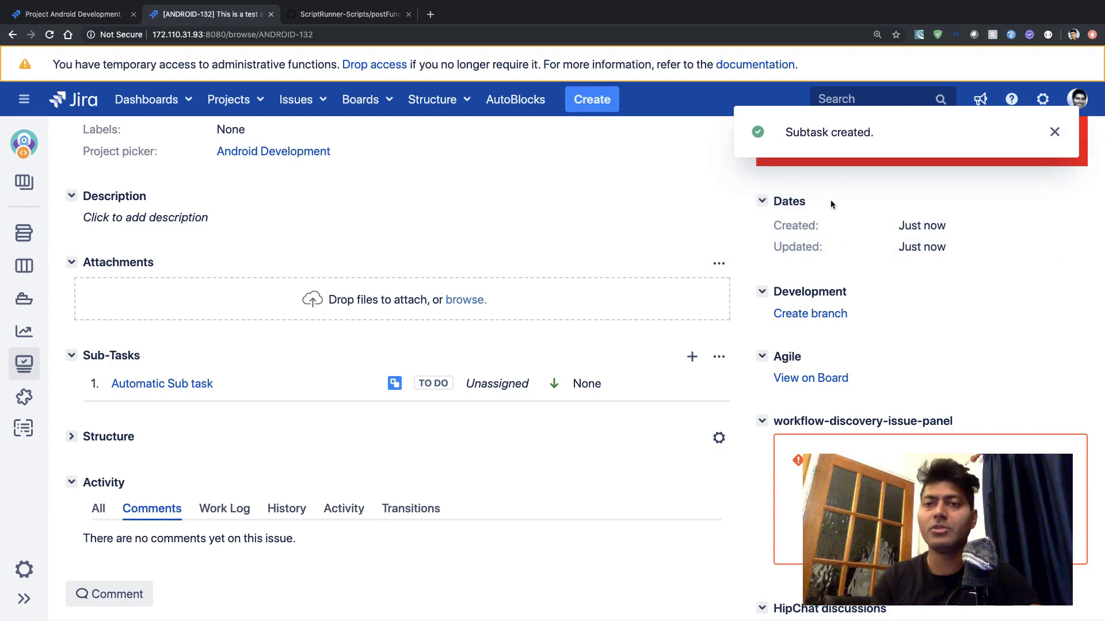
{"action": "left_click", "coordinate": [1056, 132]}
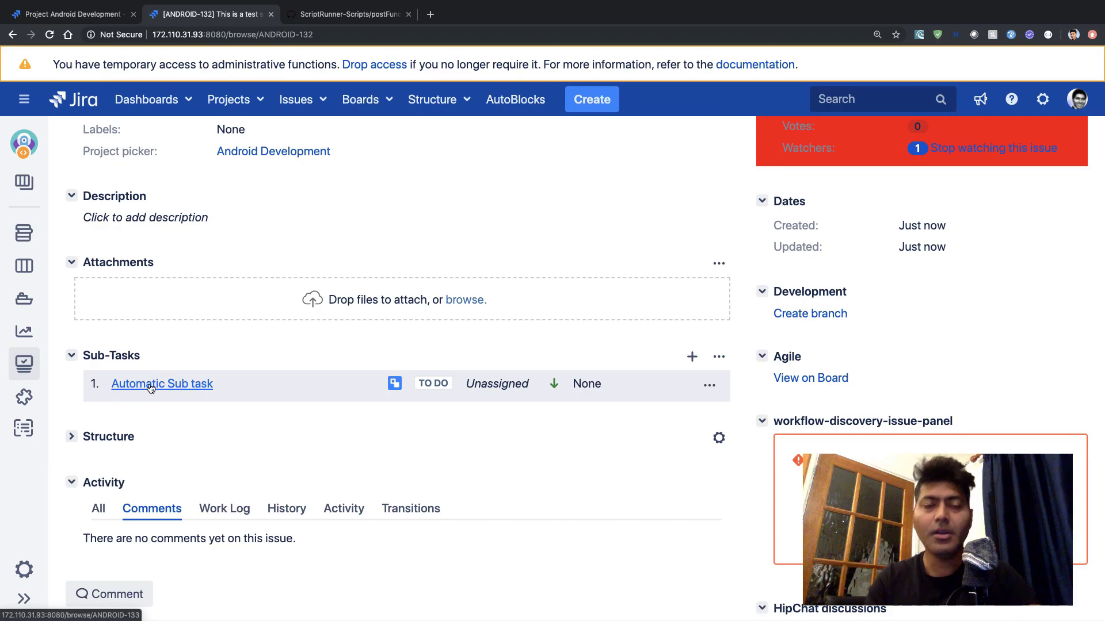
{"action": "scroll", "coordinate": [340, 370], "scroll_direction": "up", "scroll_amount": 5}
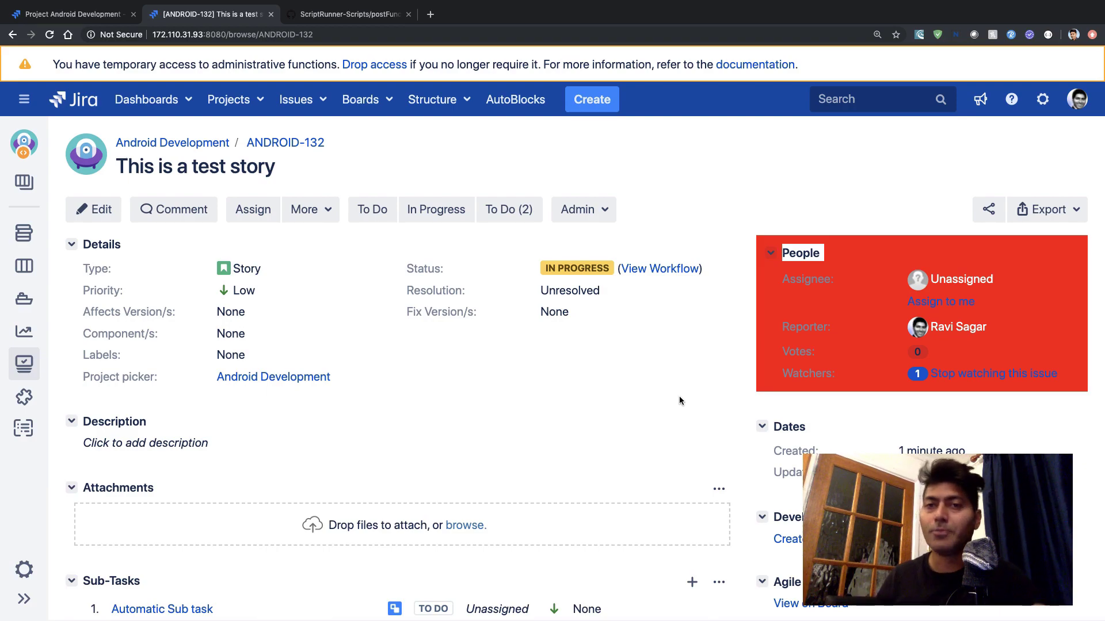
Find "custom" in the quick administration search and open the Custom fields page.
{"action": "key", "text": "period"}
{"action": "type", "text": "custom"}
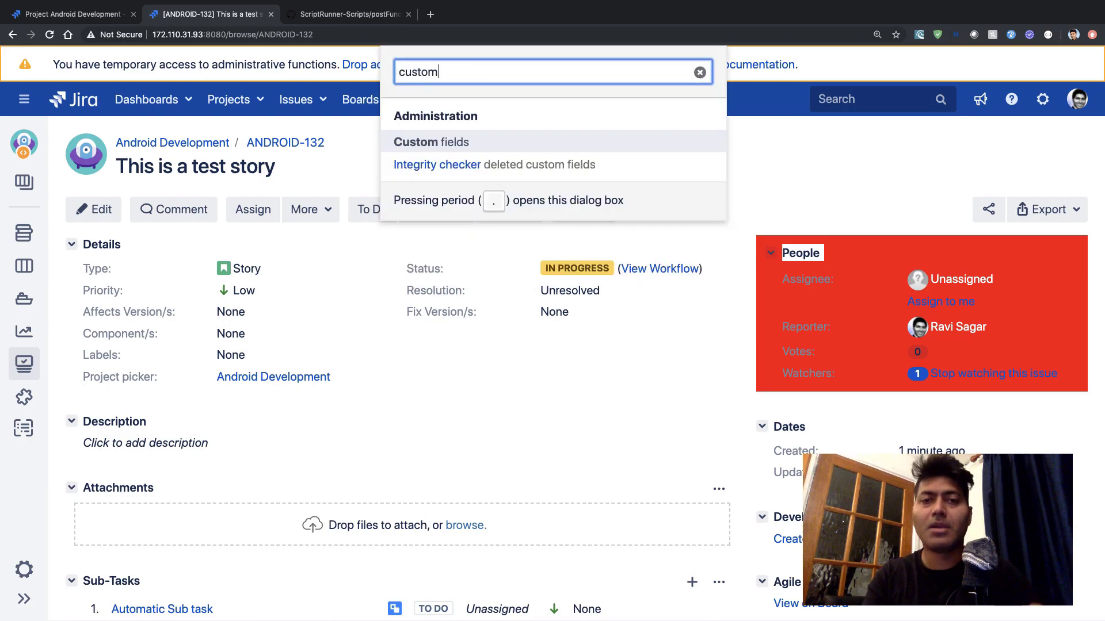
{"action": "key", "text": "Return"}
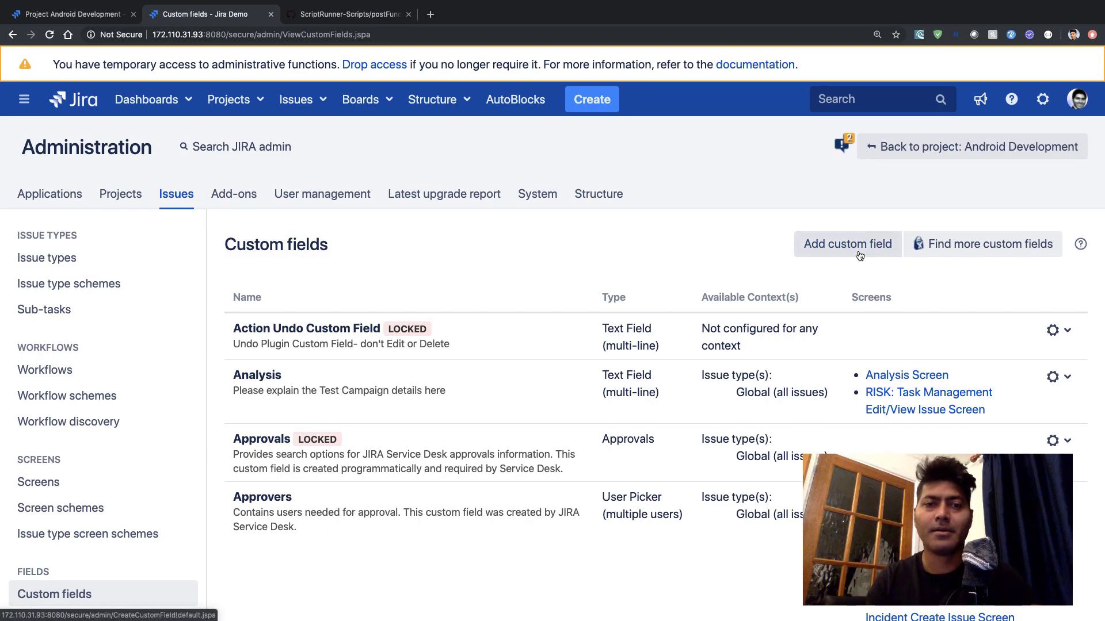
{"action": "scroll", "coordinate": [668, 274], "scroll_direction": "down", "scroll_amount": 1}
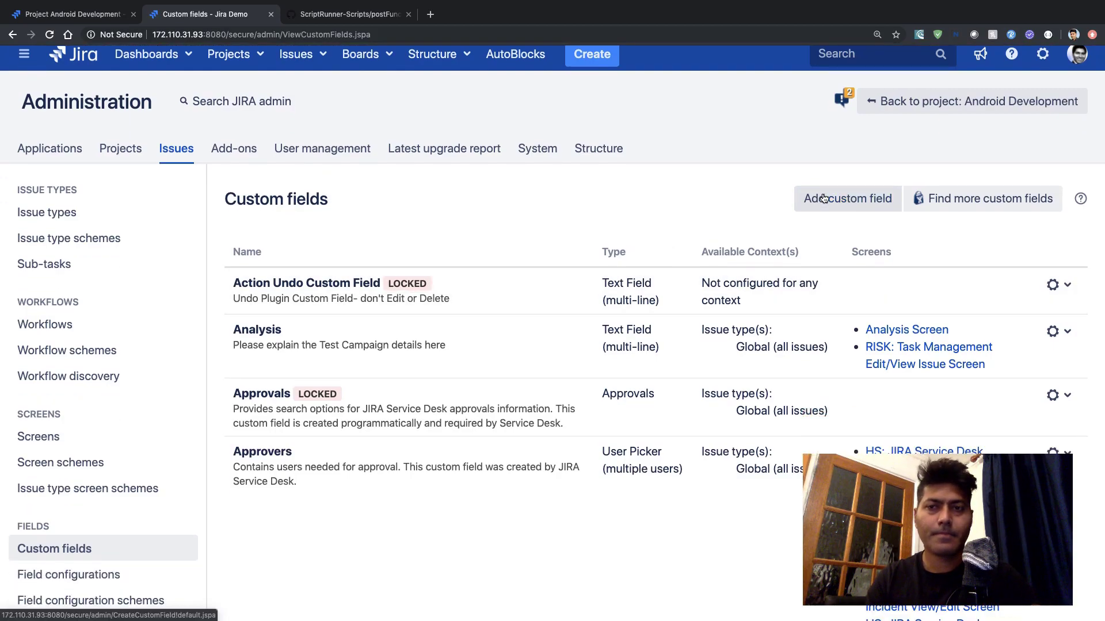
Start adding a custom field of the type Select List (multiple choices).
{"action": "left_click", "coordinate": [849, 198]}
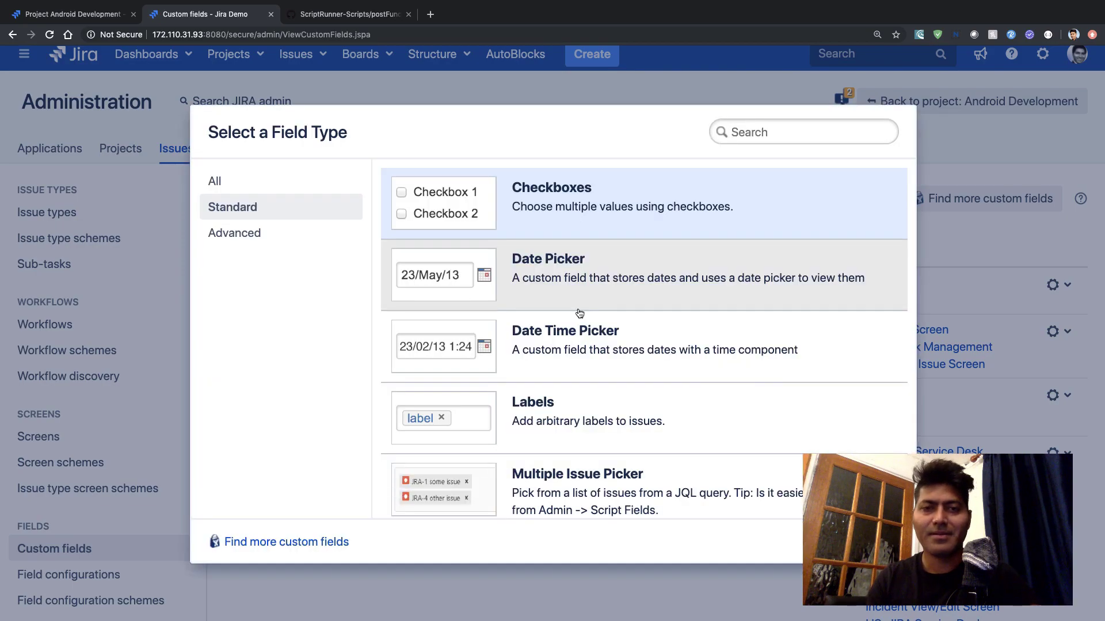
{"action": "left_click", "coordinate": [794, 131]}
{"action": "type", "text": "selec"}
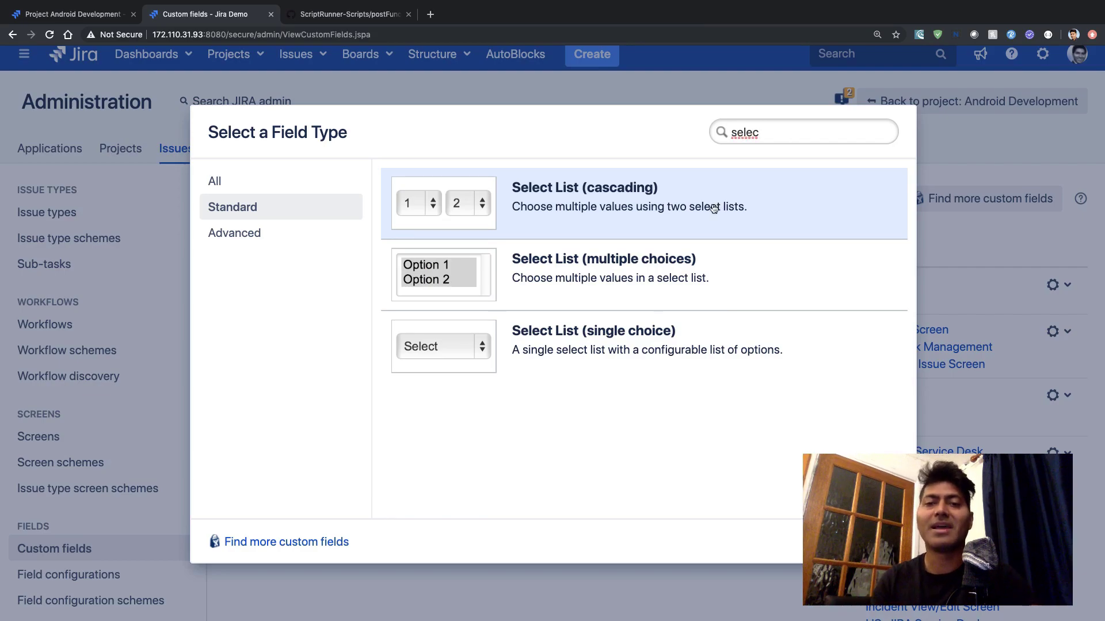
{"action": "left_click", "coordinate": [610, 262]}
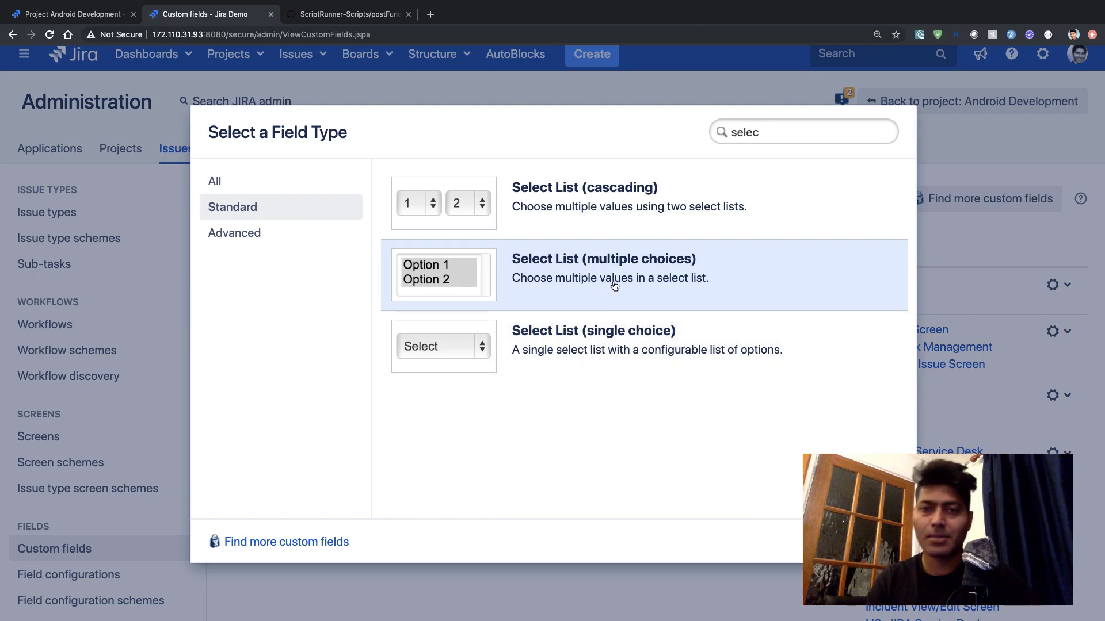
{"action": "key", "text": "Return"}
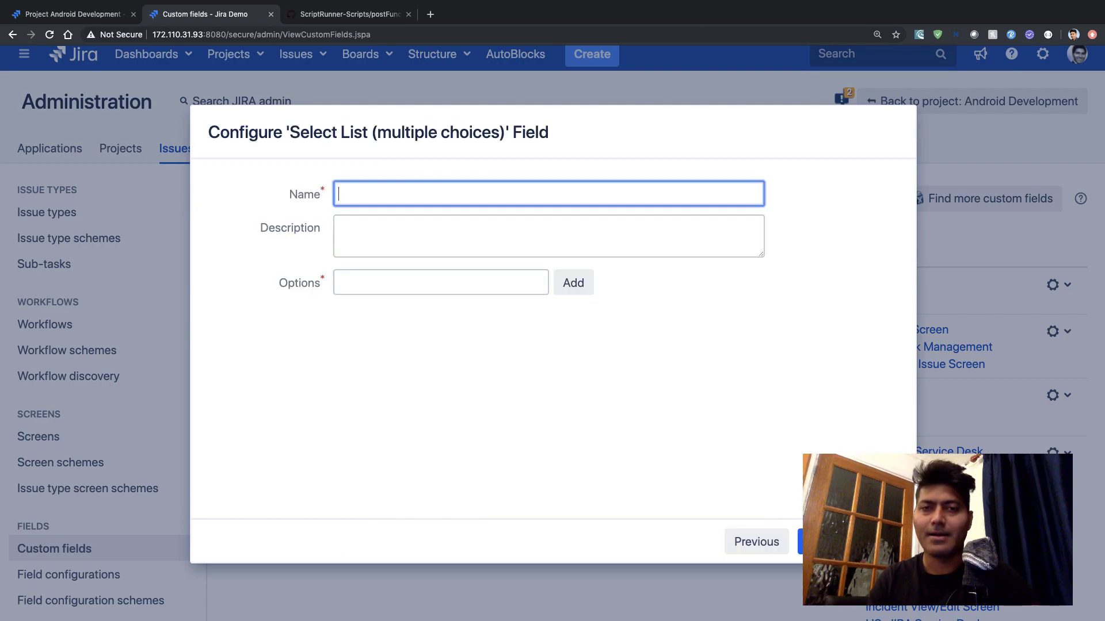
Name the field "Multi Select", add the options Option 1, Option 2, Option 3 and Option 4, and create it.
{"action": "type", "text": "Multi Select"}
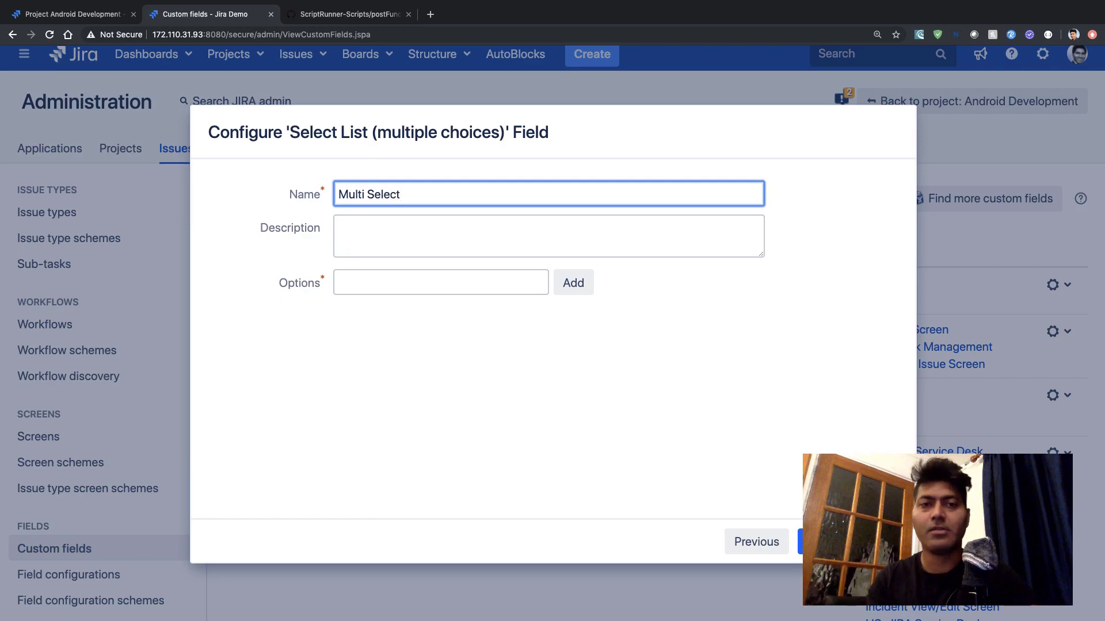
{"action": "left_click", "coordinate": [441, 283]}
{"action": "type", "text": "Option"}
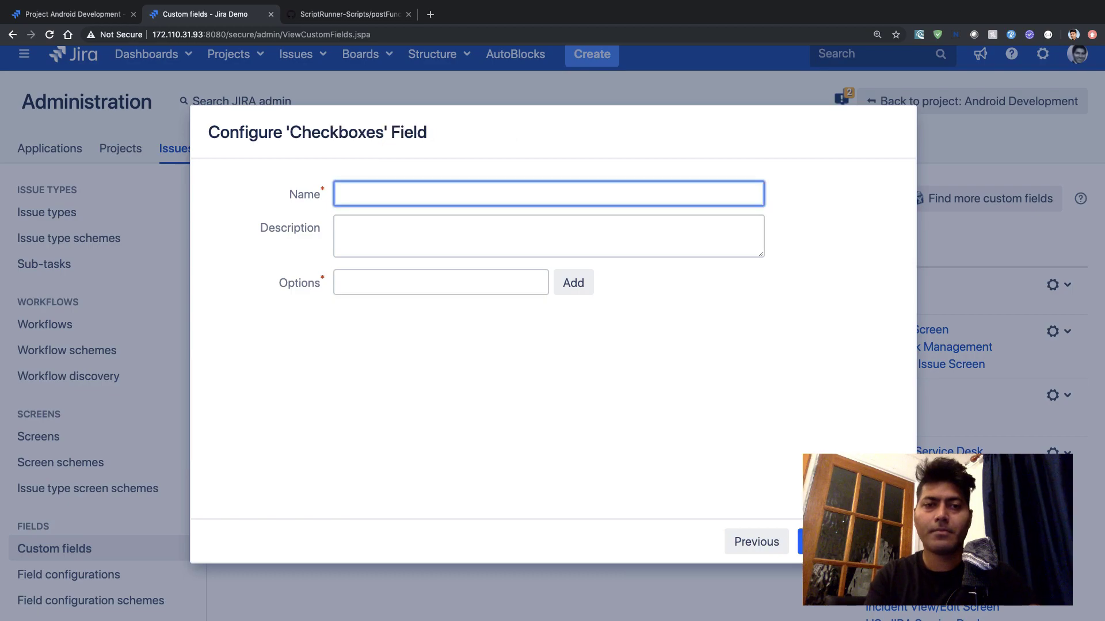
{"action": "left_click", "coordinate": [759, 540]}
{"action": "left_click", "coordinate": [495, 291]}
{"action": "type", "text": "Option 2"}
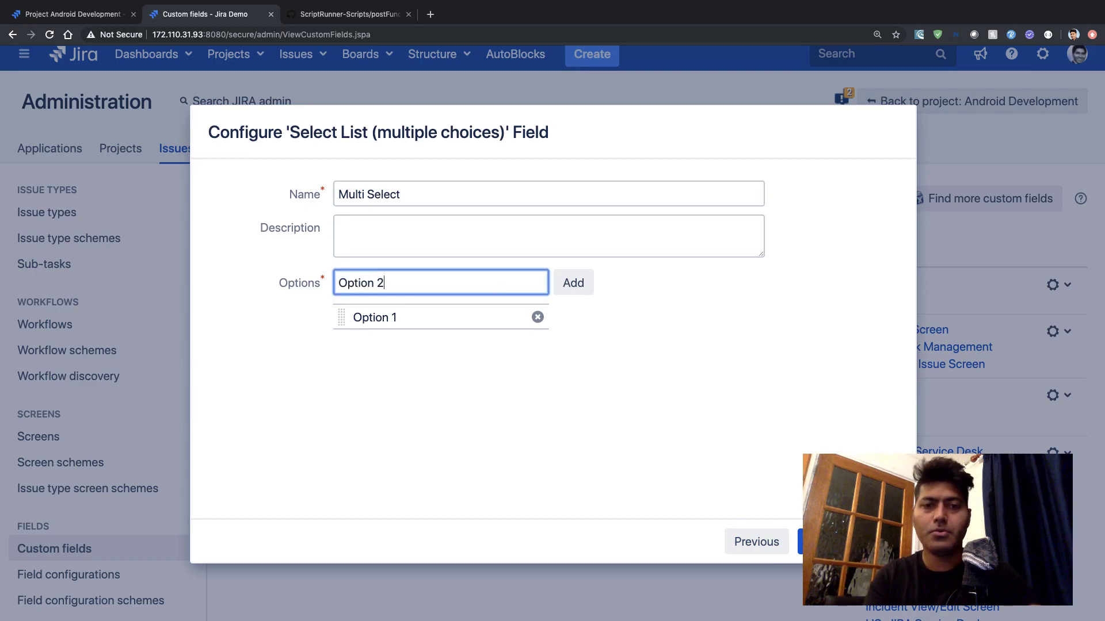
{"action": "left_click", "coordinate": [573, 283]}
{"action": "type", "text": "Option 3"}
{"action": "left_click", "coordinate": [558, 278]}
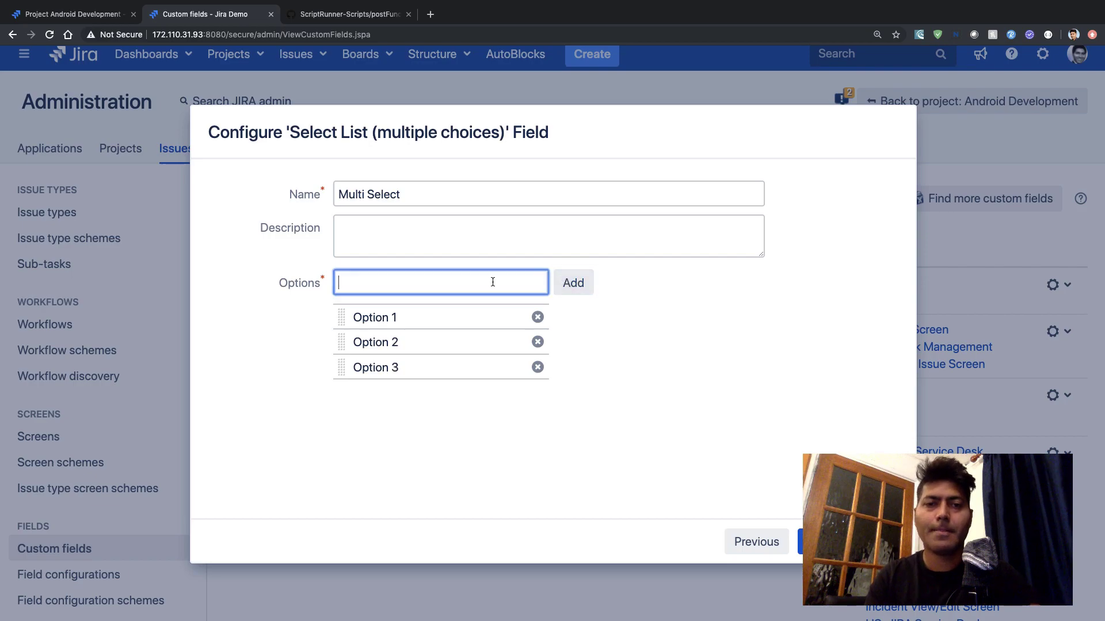
{"action": "type", "text": "Option 4"}
{"action": "left_click", "coordinate": [578, 291]}
{"action": "left_click", "coordinate": [817, 542]}
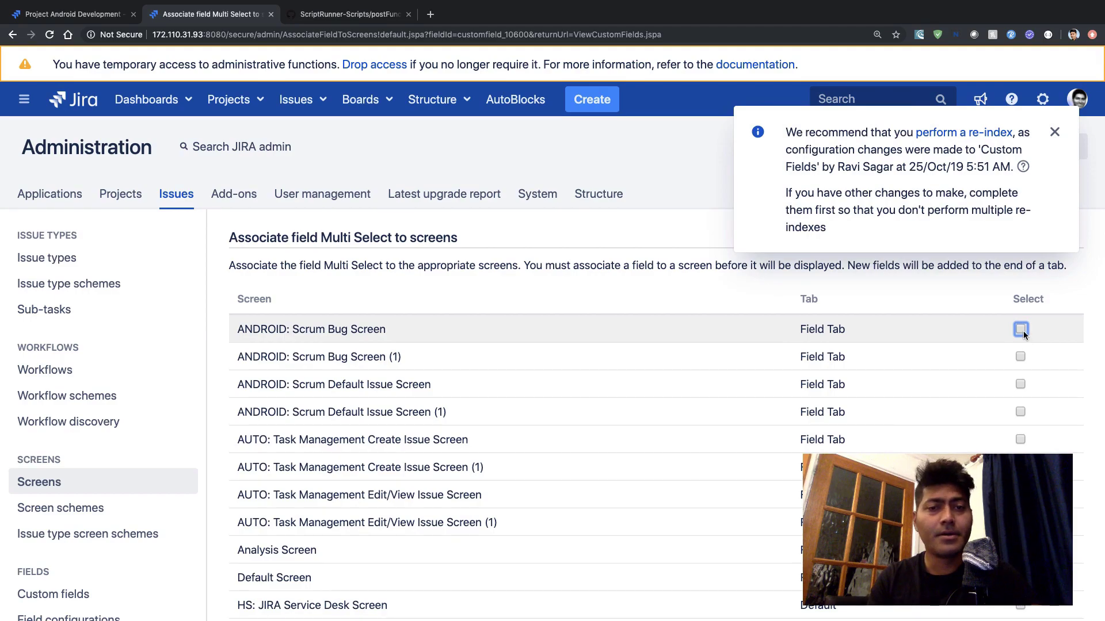
Associate the Multi Select field with the two ANDROID Scrum Bug screens and the two ANDROID Scrum Default Issue screens.
{"action": "left_click", "coordinate": [1022, 383]}
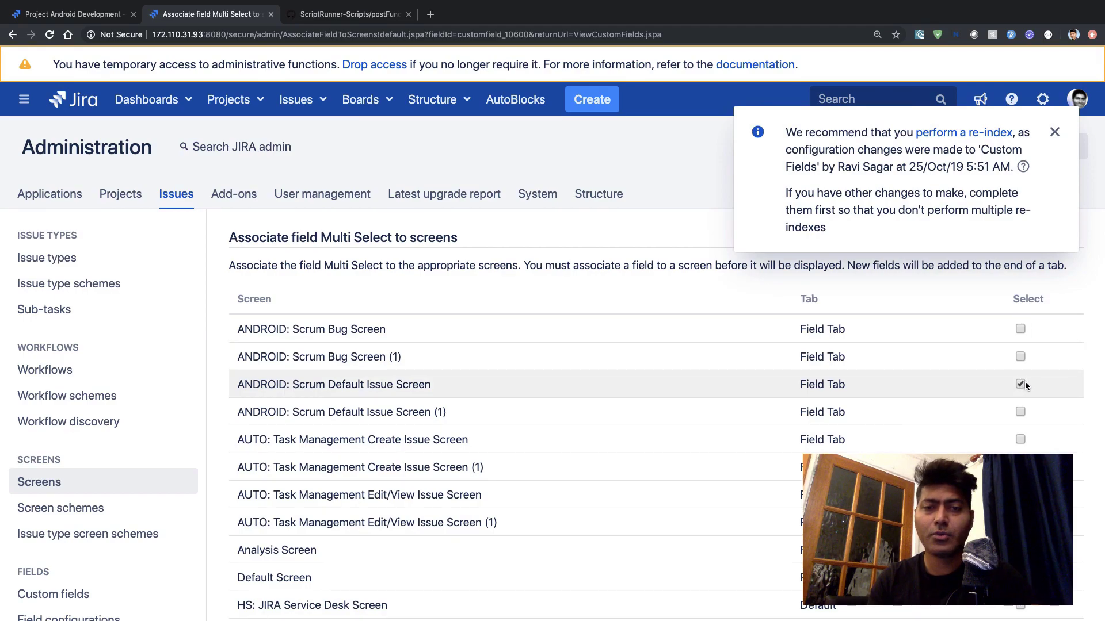
{"action": "left_click", "coordinate": [1021, 412]}
{"action": "left_click", "coordinate": [1022, 357]}
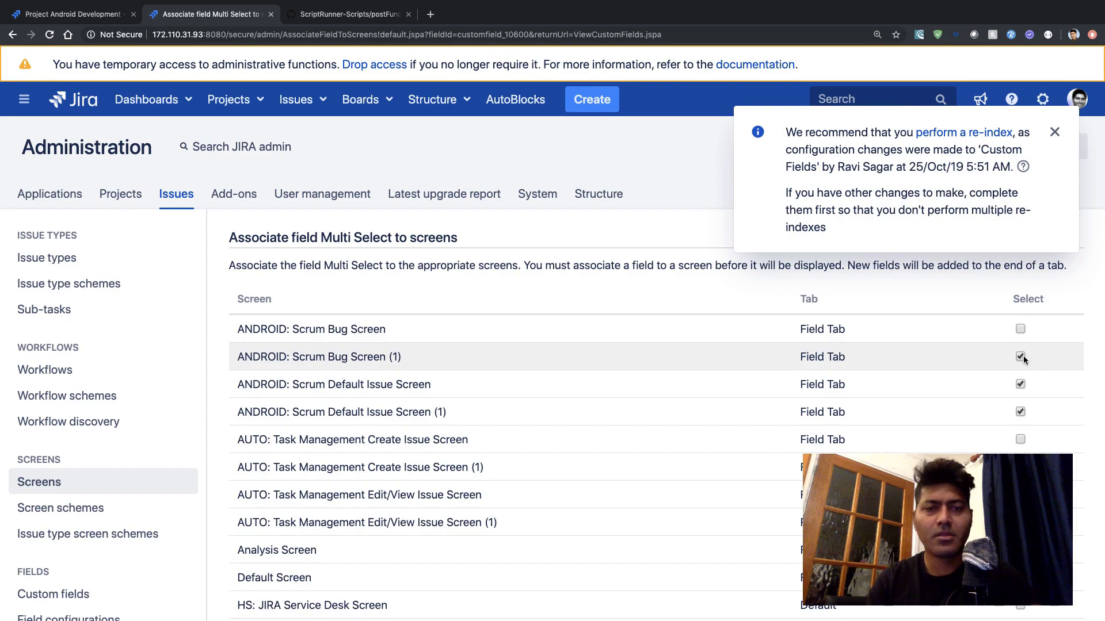
{"action": "left_click", "coordinate": [1022, 330]}
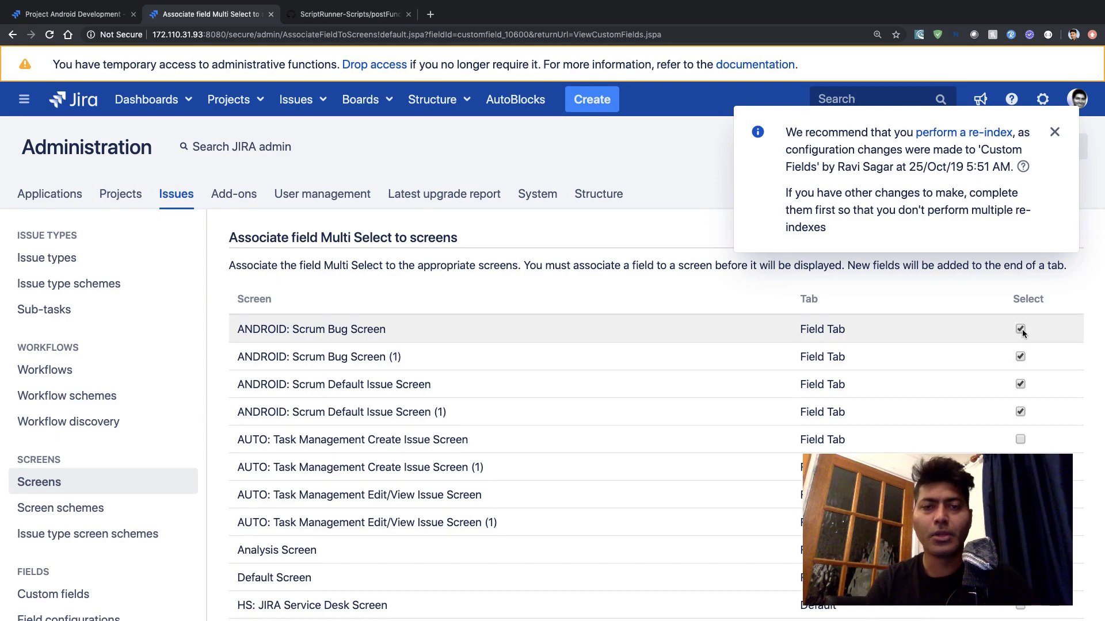
{"action": "scroll", "coordinate": [617, 320], "scroll_direction": "down", "scroll_amount": 20}
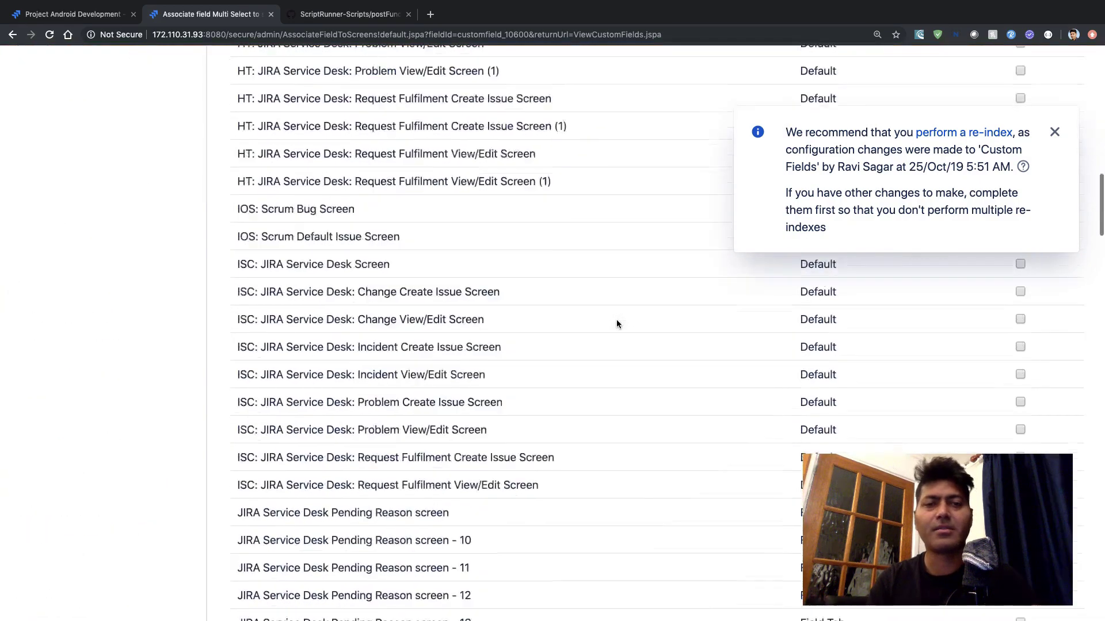
{"action": "scroll", "coordinate": [616, 324], "scroll_direction": "down", "scroll_amount": 10}
{"action": "left_click", "coordinate": [335, 588]}
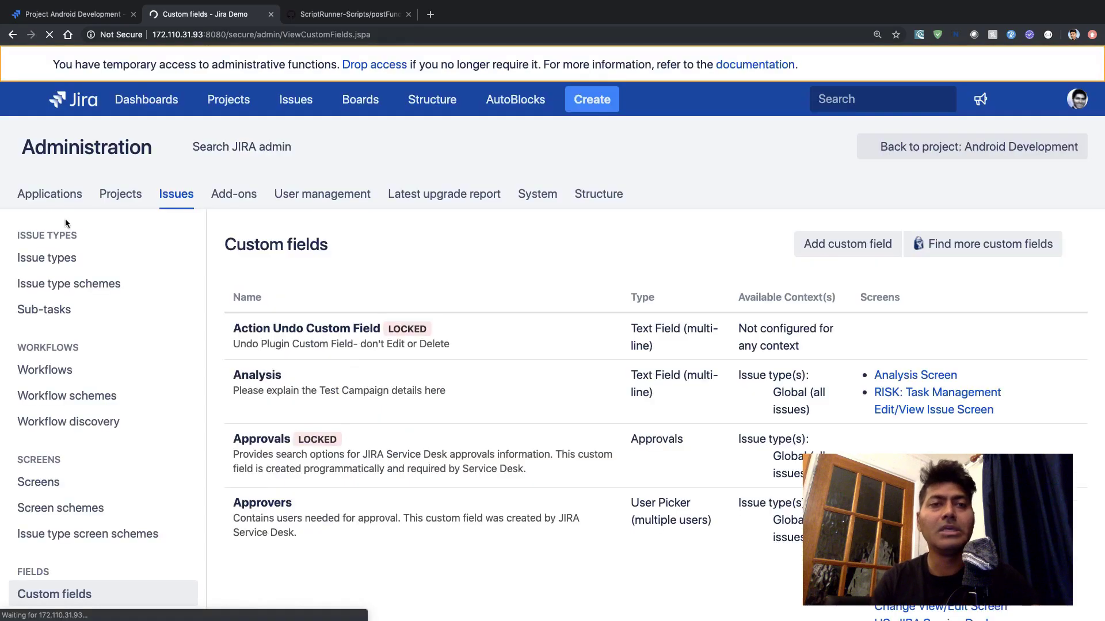
Open the ANDROID-132 test story in a new tab, check the Multi Select field in its edit form using Option 1, and cancel.
{"action": "left_click", "coordinate": [69, 14]}
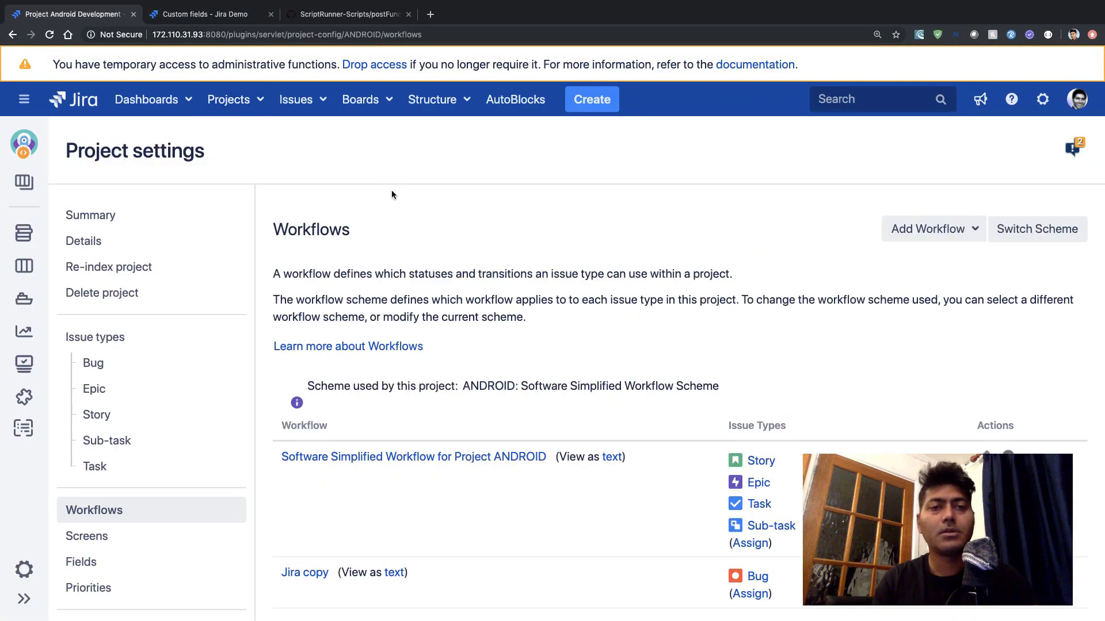
{"action": "left_click", "coordinate": [298, 99]}
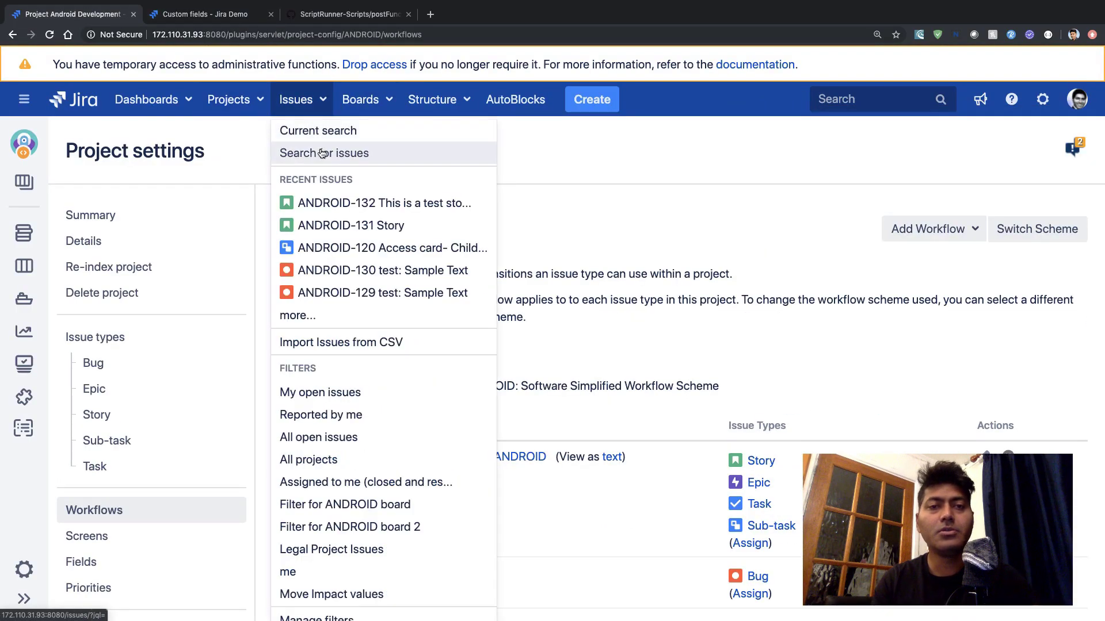
{"action": "middle_click", "coordinate": [359, 206]}
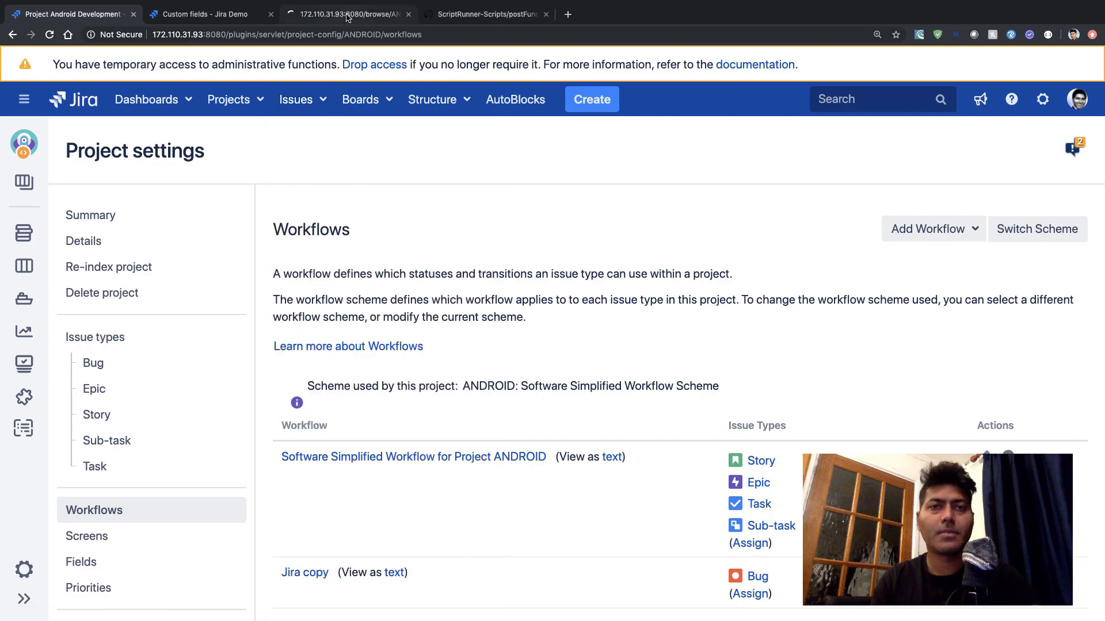
{"action": "left_click", "coordinate": [347, 16]}
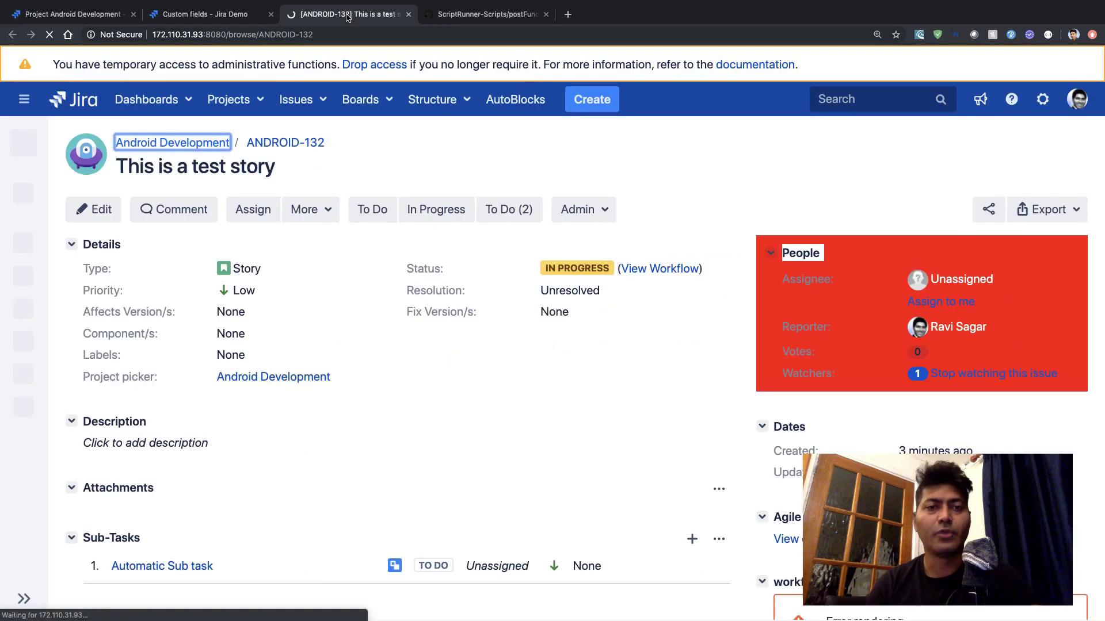
{"action": "left_click", "coordinate": [99, 208]}
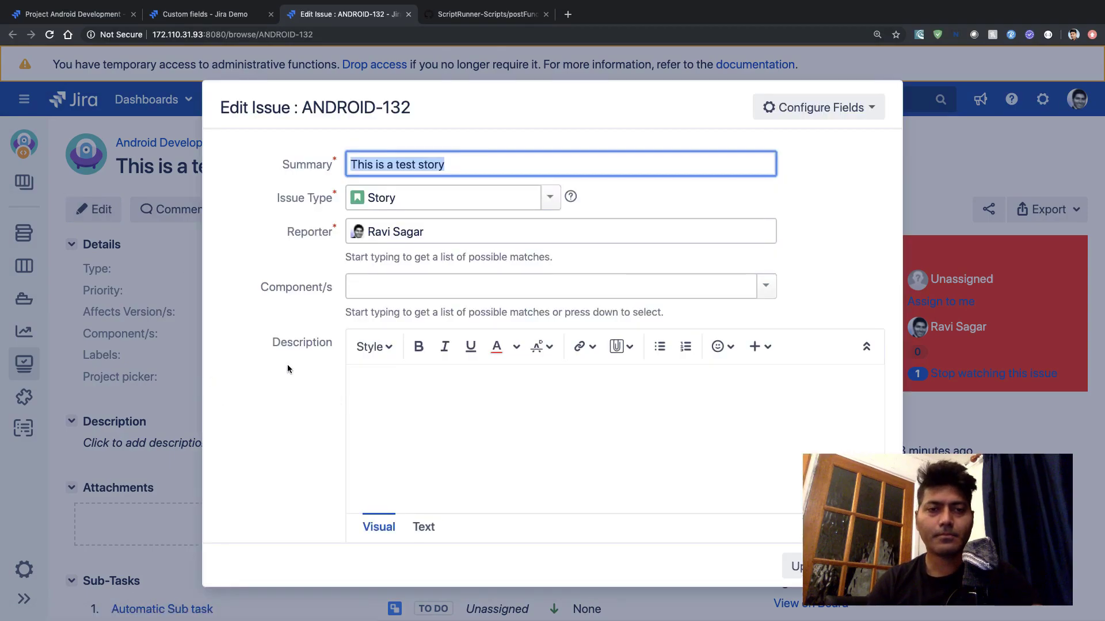
{"action": "scroll", "coordinate": [288, 368], "scroll_direction": "down", "scroll_amount": 10}
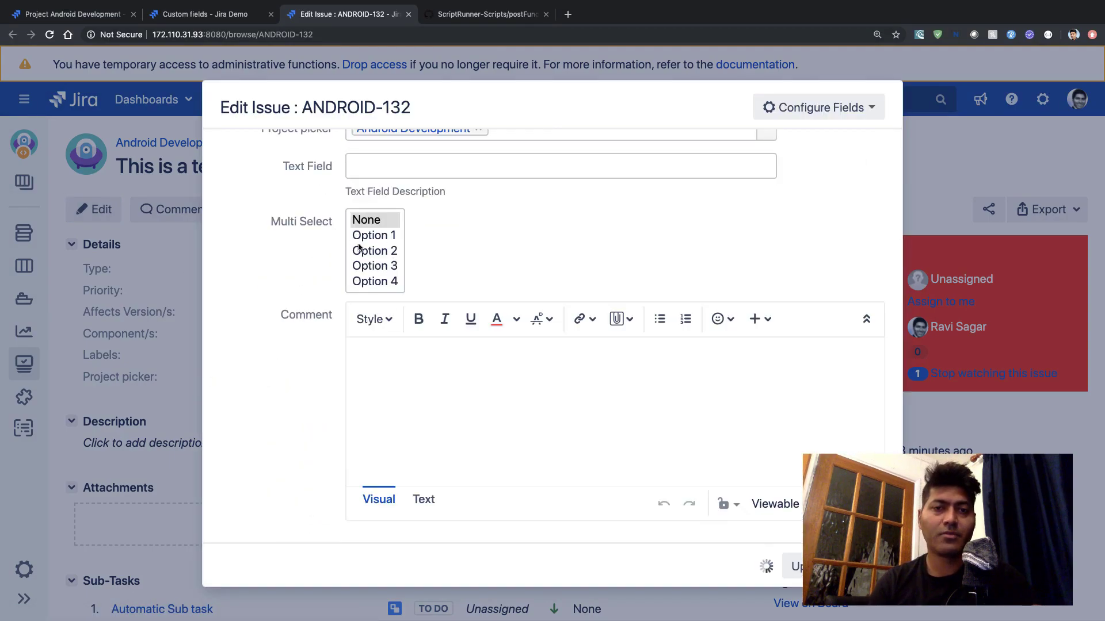
{"action": "left_click", "coordinate": [381, 241]}
{"action": "left_click", "coordinate": [837, 567]}
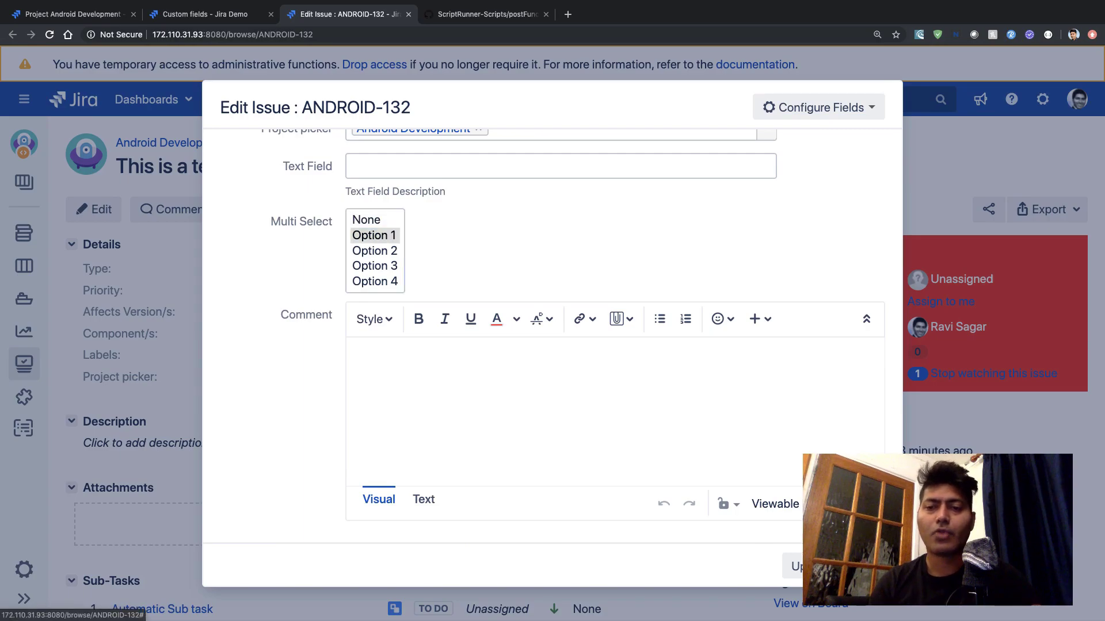
Return to the project's workflows, edit the Software Simplified Workflow for Project ANDROID, and open its In Progress transition.
{"action": "left_click", "coordinate": [90, 14]}
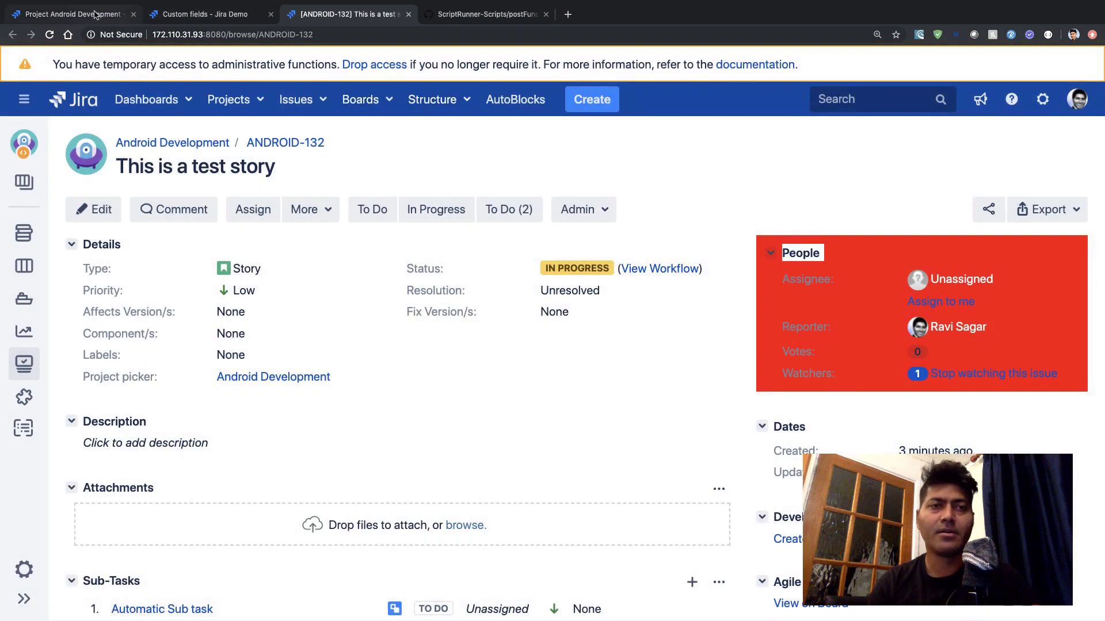
{"action": "scroll", "coordinate": [367, 280], "scroll_direction": "down", "scroll_amount": 5}
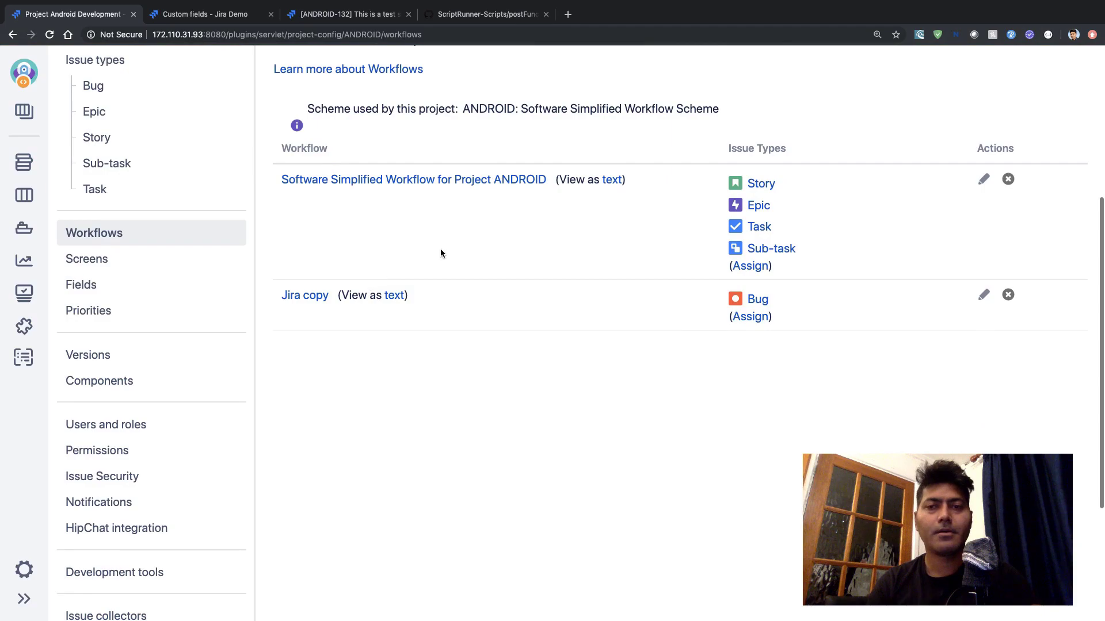
{"action": "left_click", "coordinate": [983, 179]}
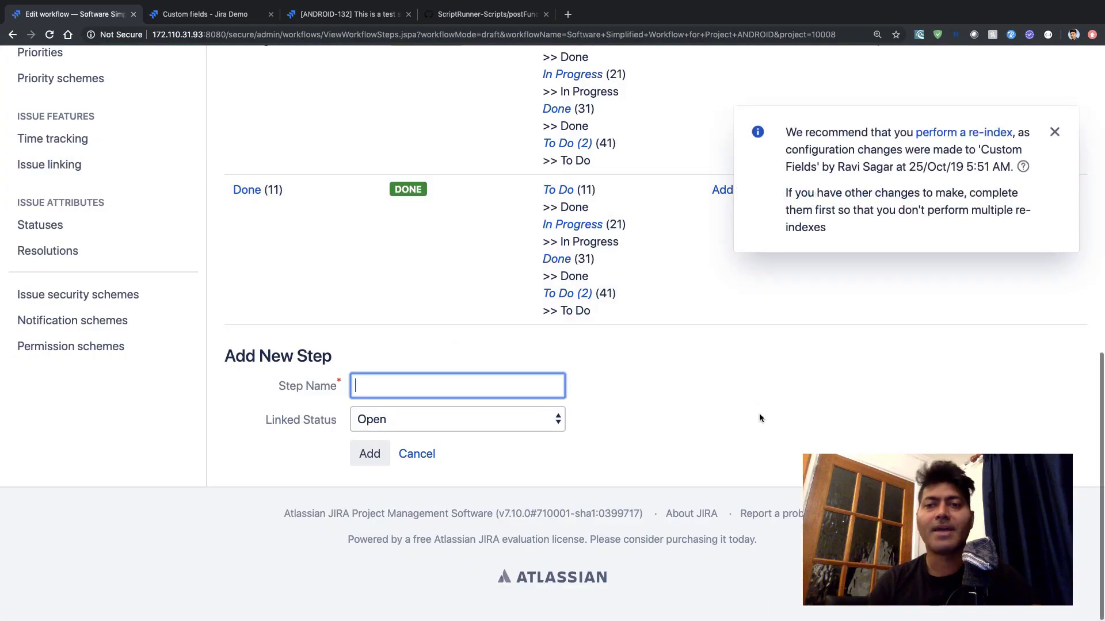
{"action": "scroll", "coordinate": [759, 413], "scroll_direction": "up", "scroll_amount": 5}
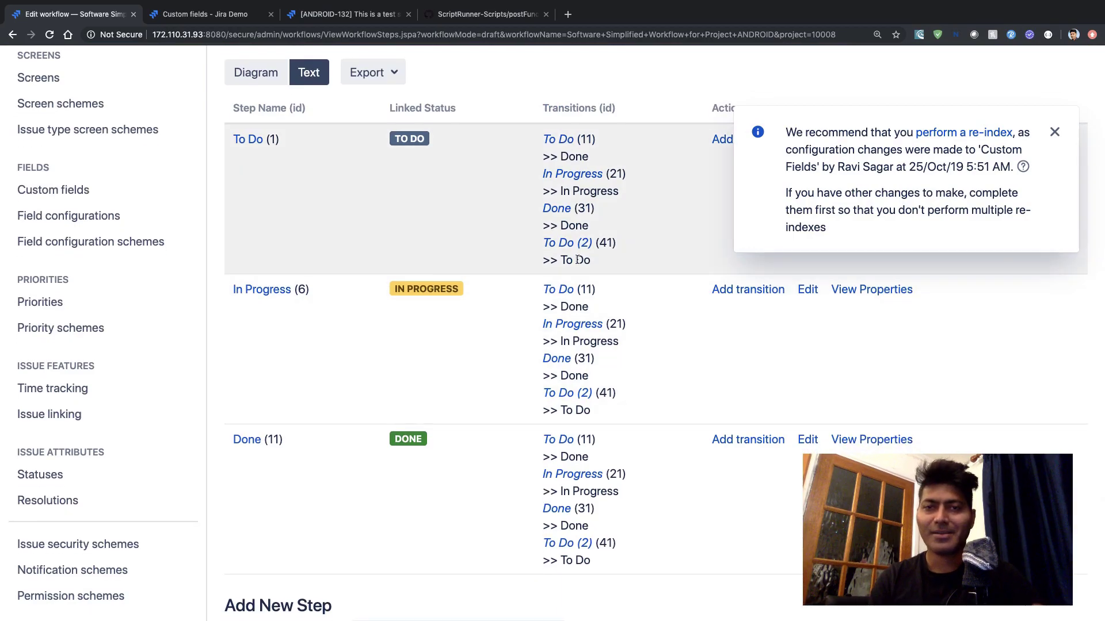
{"action": "left_click", "coordinate": [572, 175]}
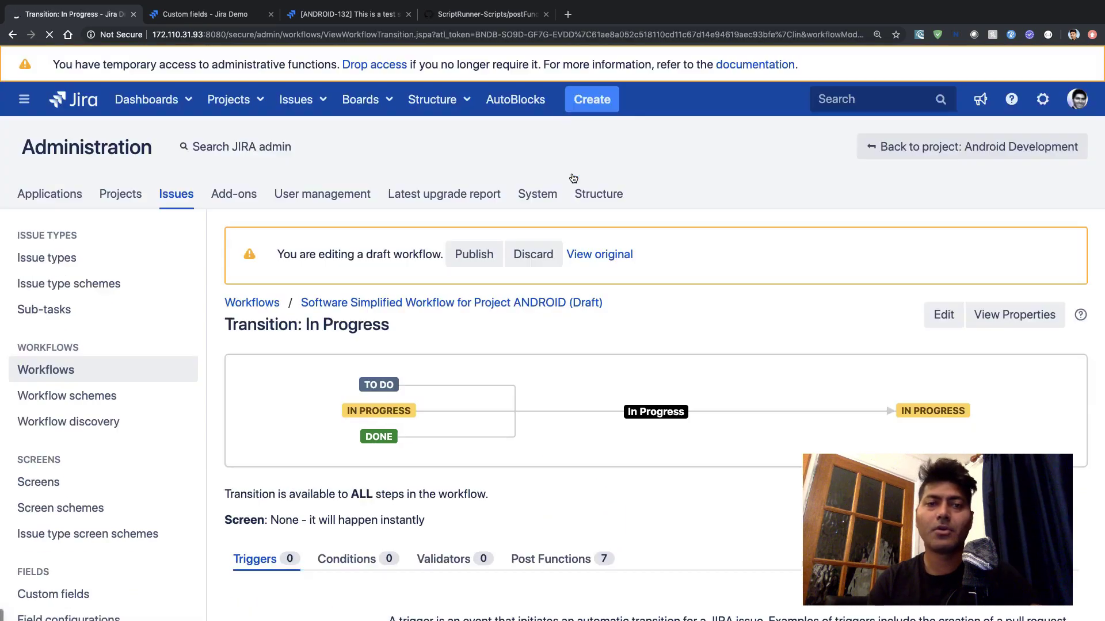
Display the In Progress transition's post functions and dismiss the re-index recommendation.
{"action": "scroll", "coordinate": [649, 409], "scroll_direction": "down", "scroll_amount": 1}
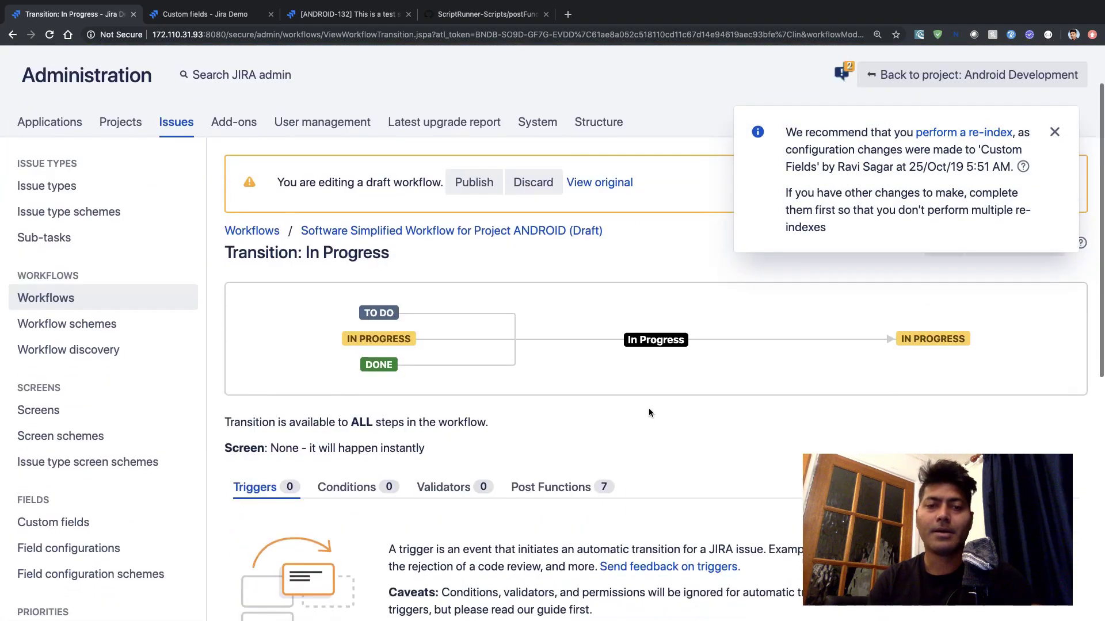
{"action": "left_click", "coordinate": [566, 493]}
{"action": "scroll", "coordinate": [566, 493], "scroll_direction": "down", "scroll_amount": 3}
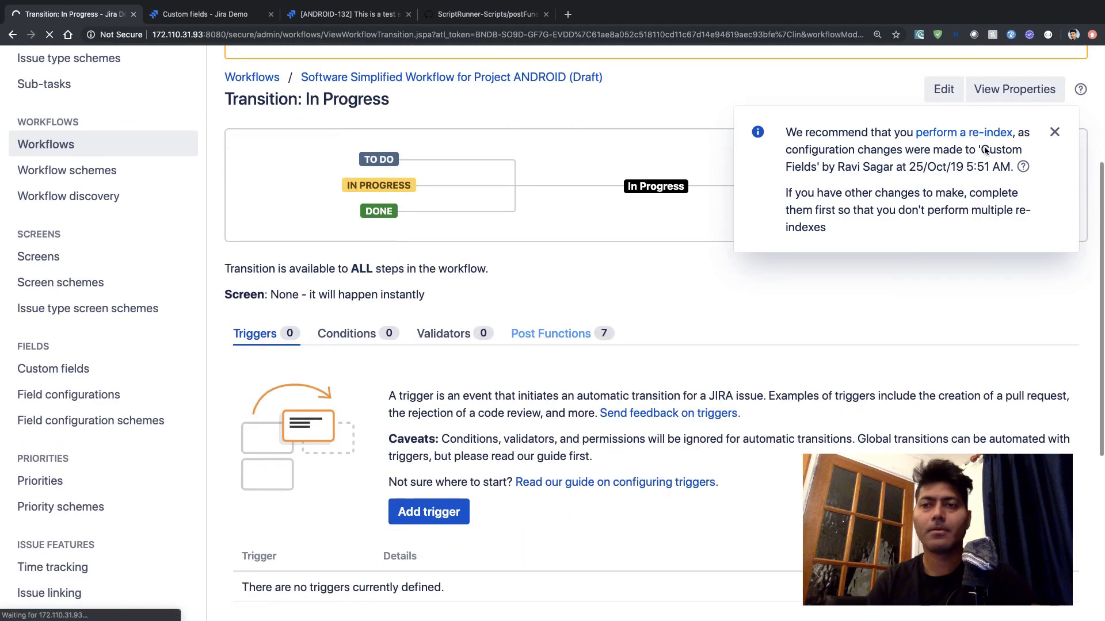
{"action": "scroll", "coordinate": [847, 278], "scroll_direction": "down", "scroll_amount": 2}
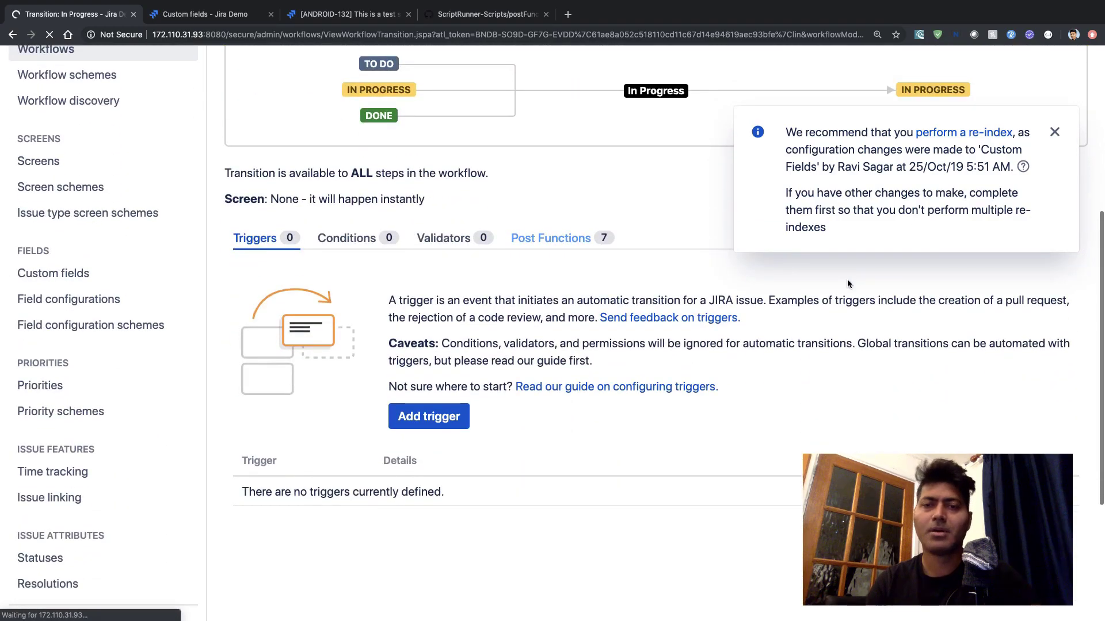
{"action": "scroll", "coordinate": [833, 311], "scroll_direction": "down", "scroll_amount": 8}
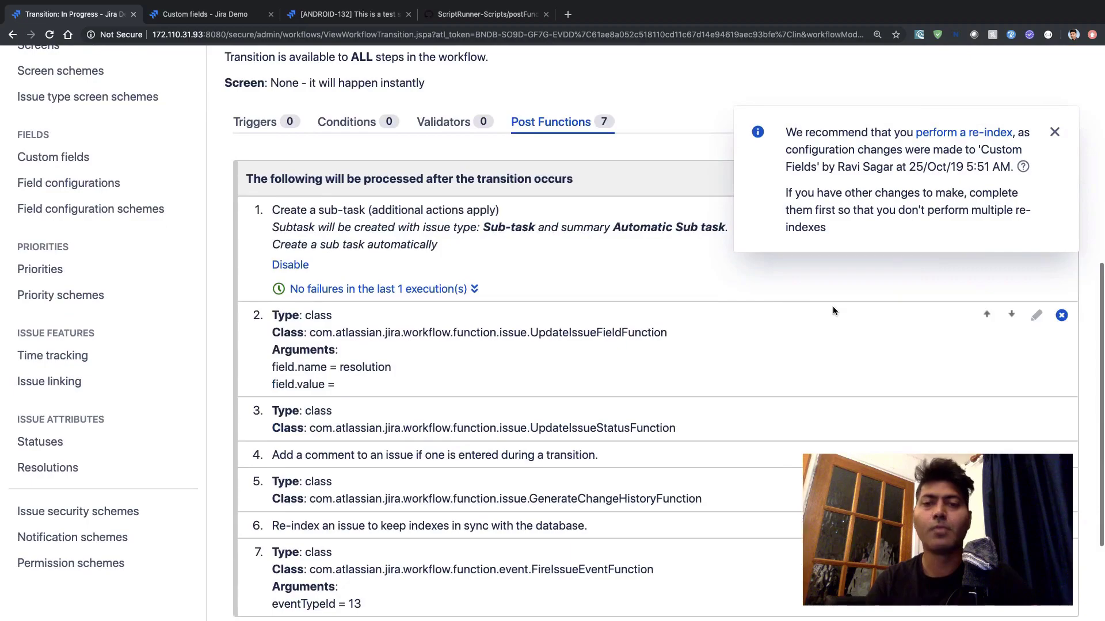
{"action": "left_click", "coordinate": [1062, 133]}
Open the "Create a sub-task" post function of the In Progress transition for editing.
{"action": "mouse_move", "coordinate": [1045, 216]}
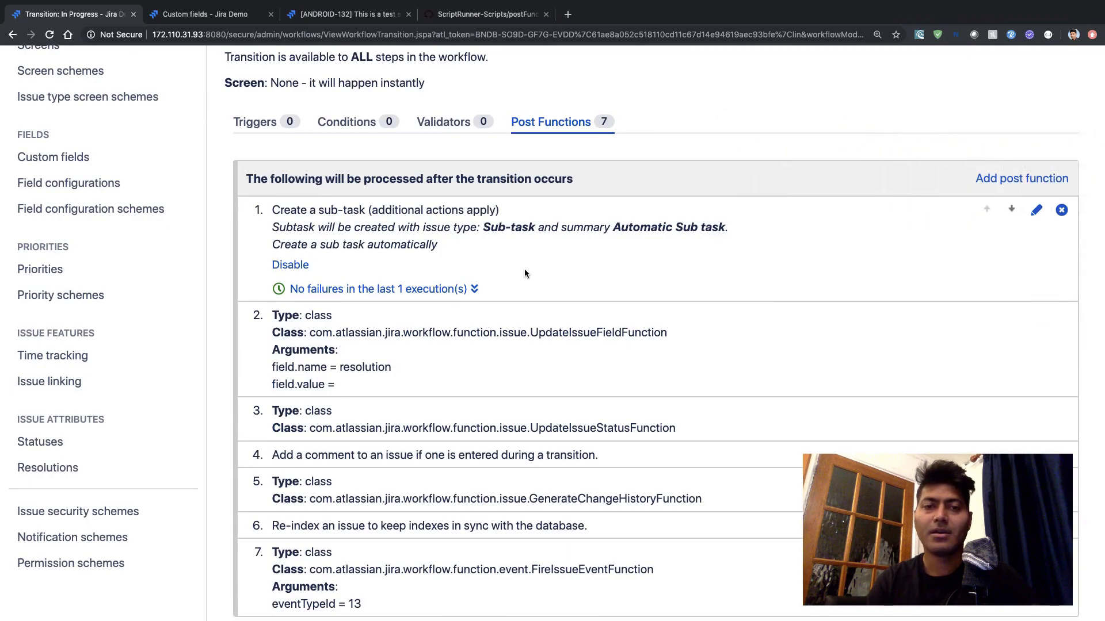
{"action": "triple_click", "coordinate": [441, 228]}
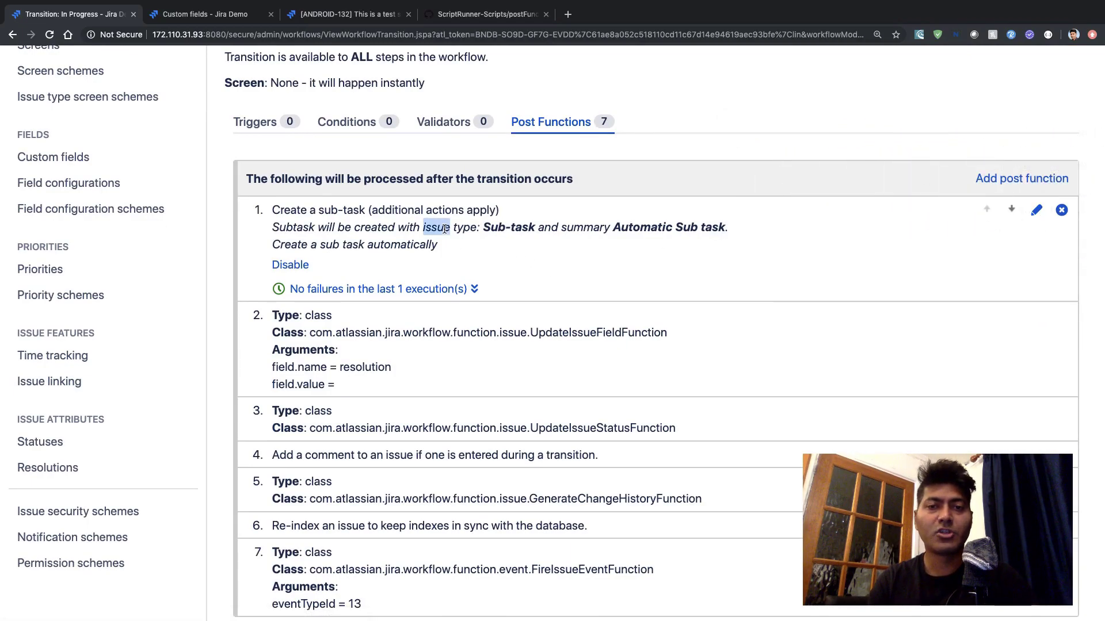
{"action": "left_click", "coordinate": [1038, 210]}
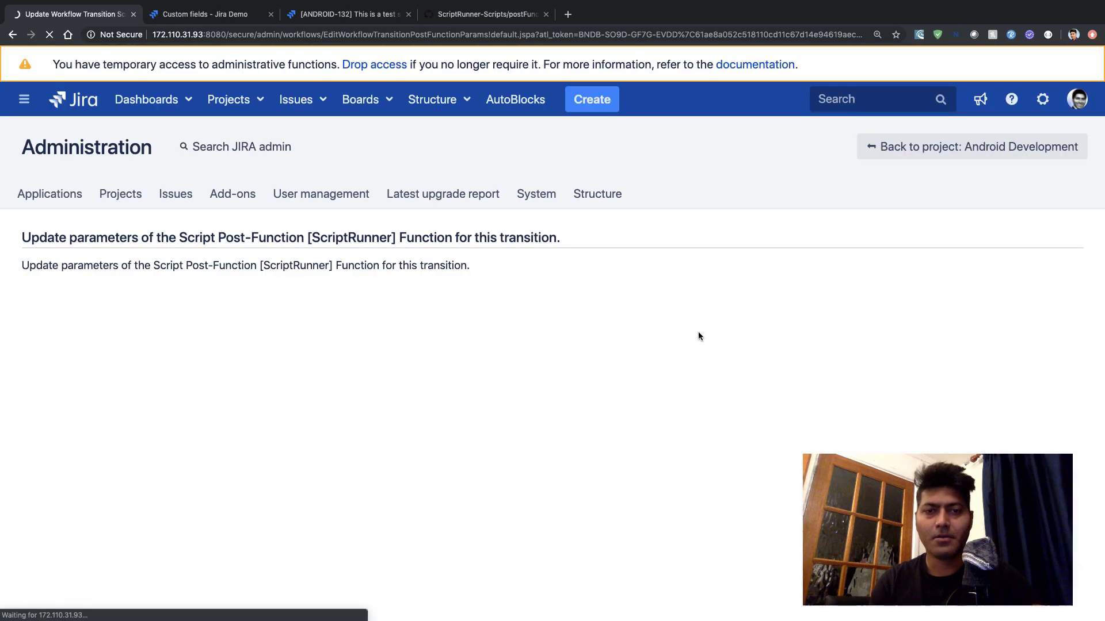
{"action": "scroll", "coordinate": [698, 336], "scroll_direction": "down", "scroll_amount": 2}
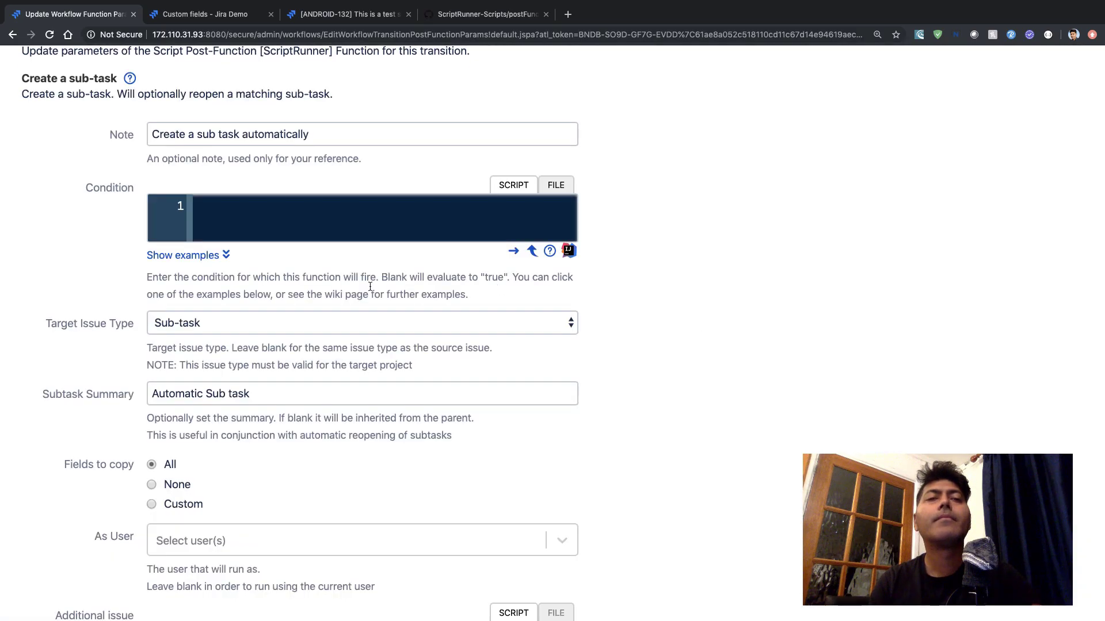
Copy the code below the header comment of postFunctionConditionSelectListMultipleChoice.groovy on GitHub into the post function's Condition script.
{"action": "left_click", "coordinate": [321, 224]}
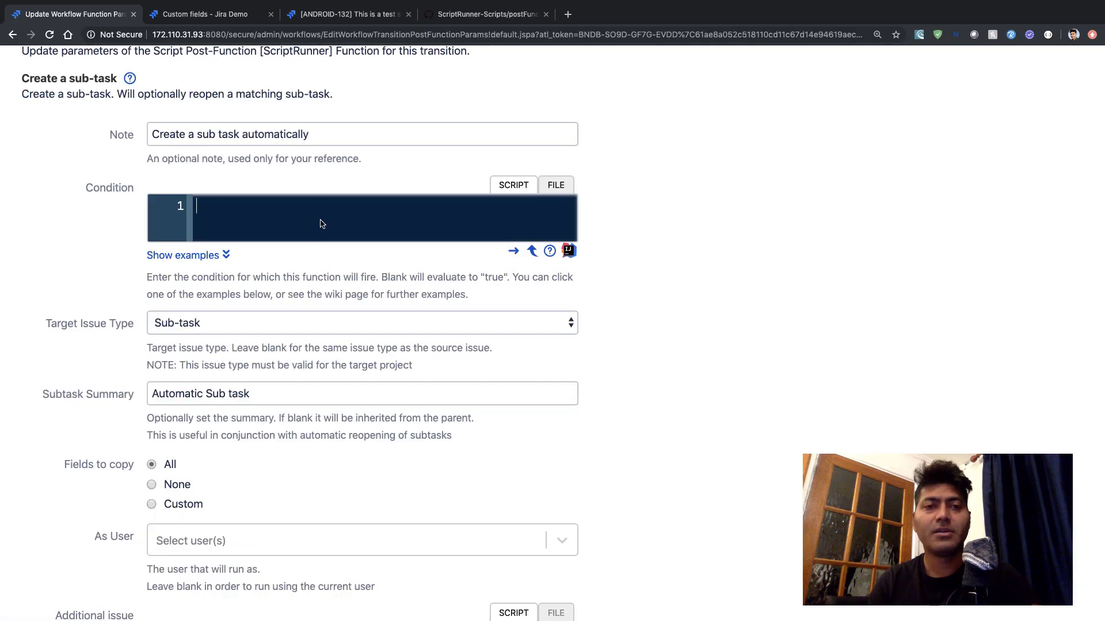
{"action": "key", "text": "super+v"}
{"action": "key", "text": "super+a"}
{"action": "key", "text": "BackSpace"}
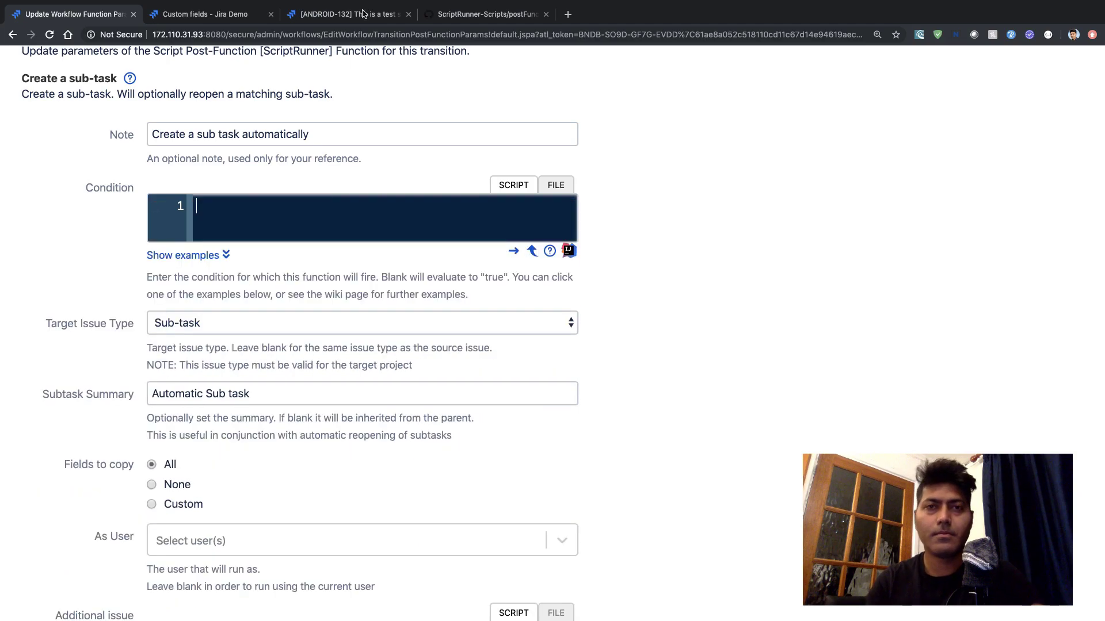
{"action": "left_click", "coordinate": [480, 19]}
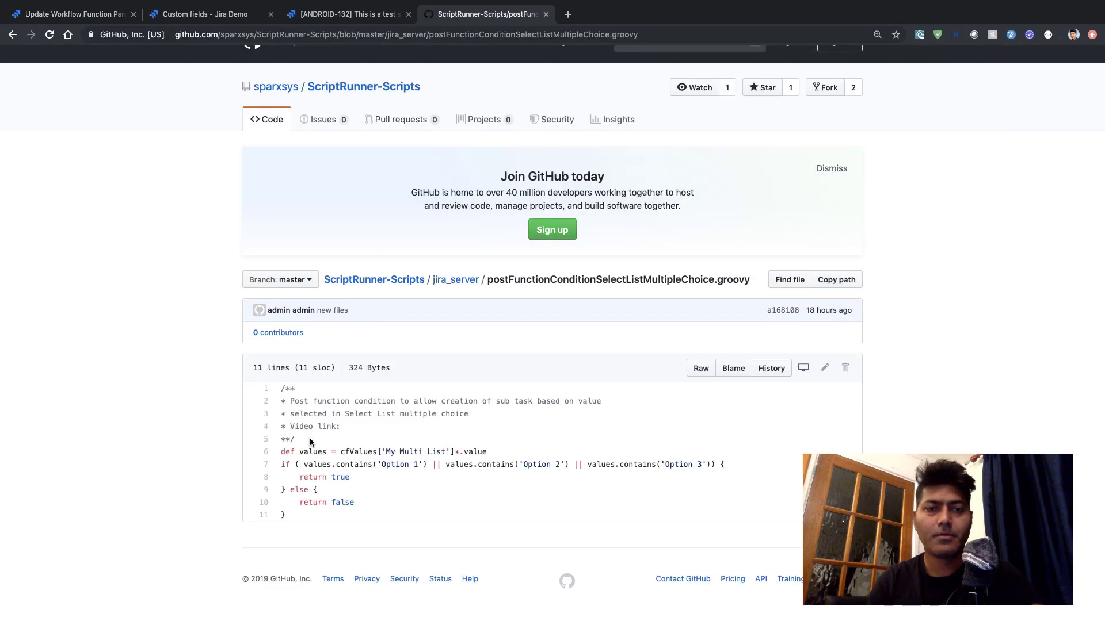
{"action": "left_click_drag", "start_coordinate": [288, 515], "coordinate": [275, 460]}
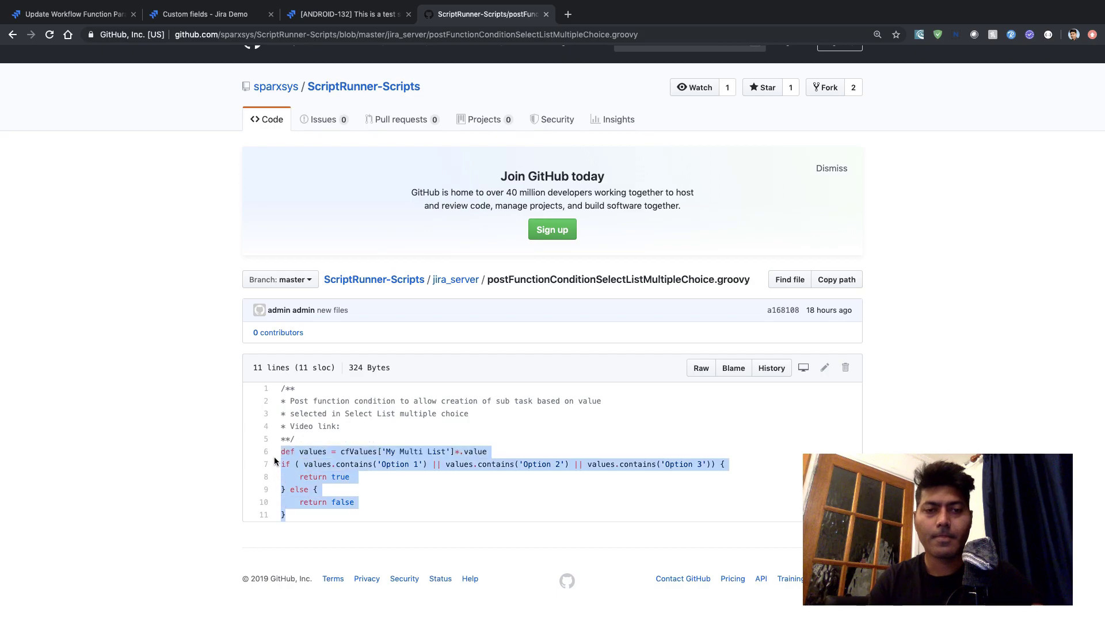
{"action": "left_click", "coordinate": [81, 15]}
{"action": "type", "text": "def values = cfValues['My Multi List']*.value if ( values.contains('Option 1') || values.contains('Option 2') ) {     return true } else {     return false }"}
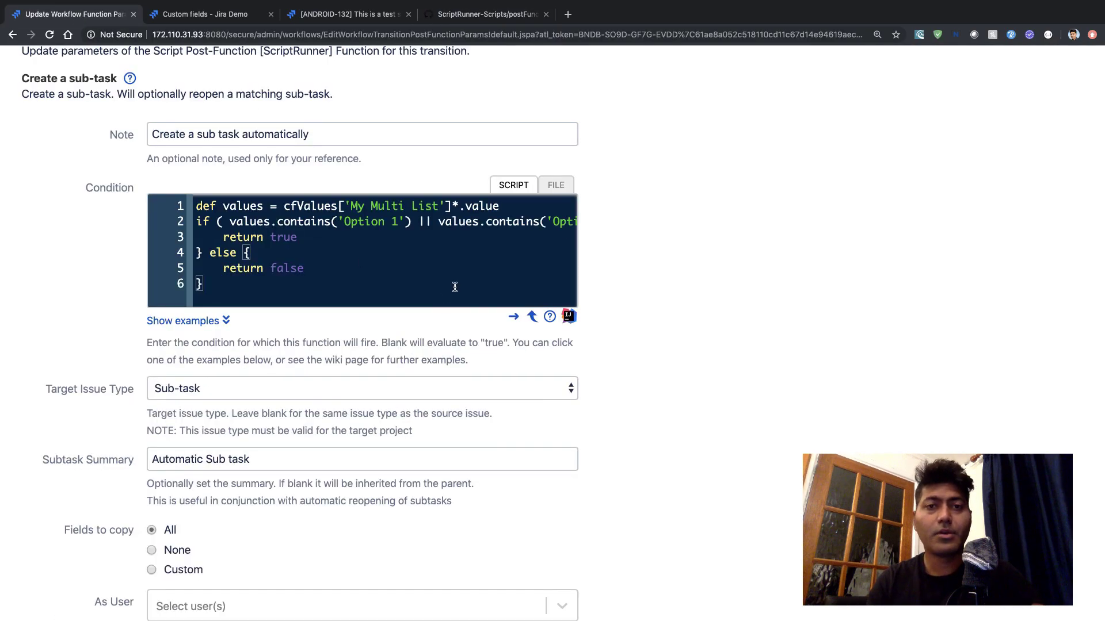
Widen the Condition editor and search the Custom fields page for "Multi " to check the multi-select field's exact name.
{"action": "left_click", "coordinate": [371, 206]}
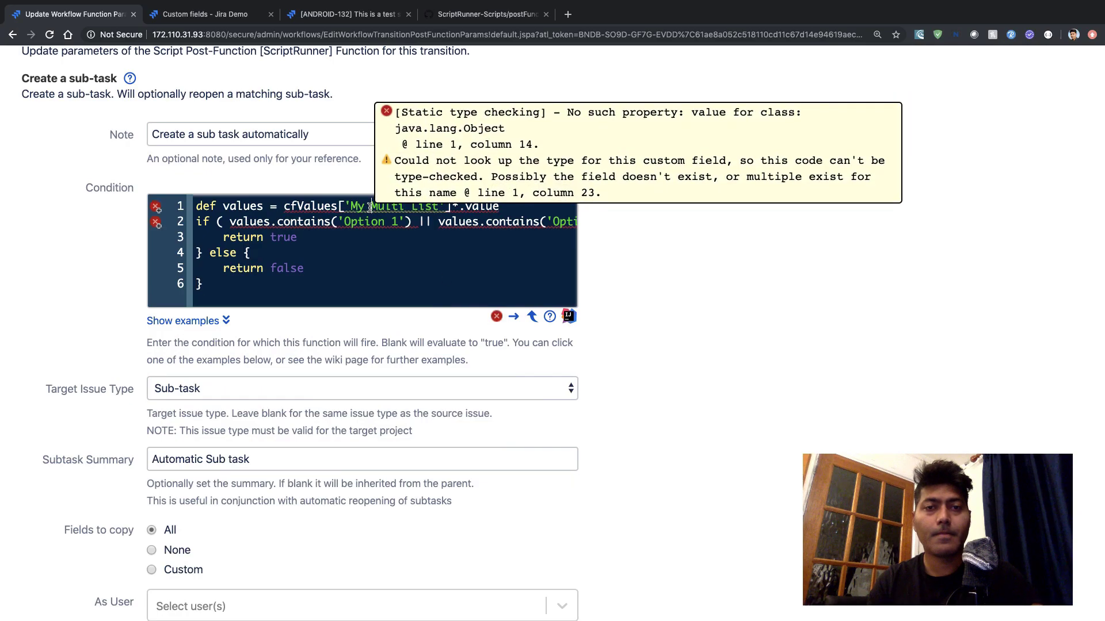
{"action": "key", "text": "Right"}
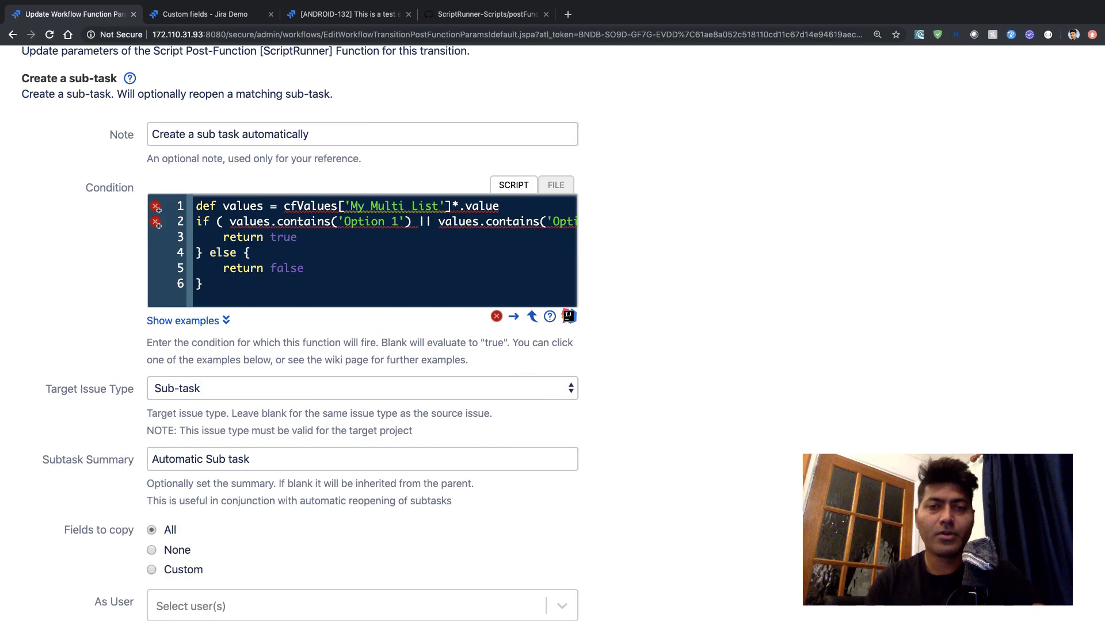
{"action": "left_click", "coordinate": [515, 318]}
{"action": "left_click", "coordinate": [203, 15]}
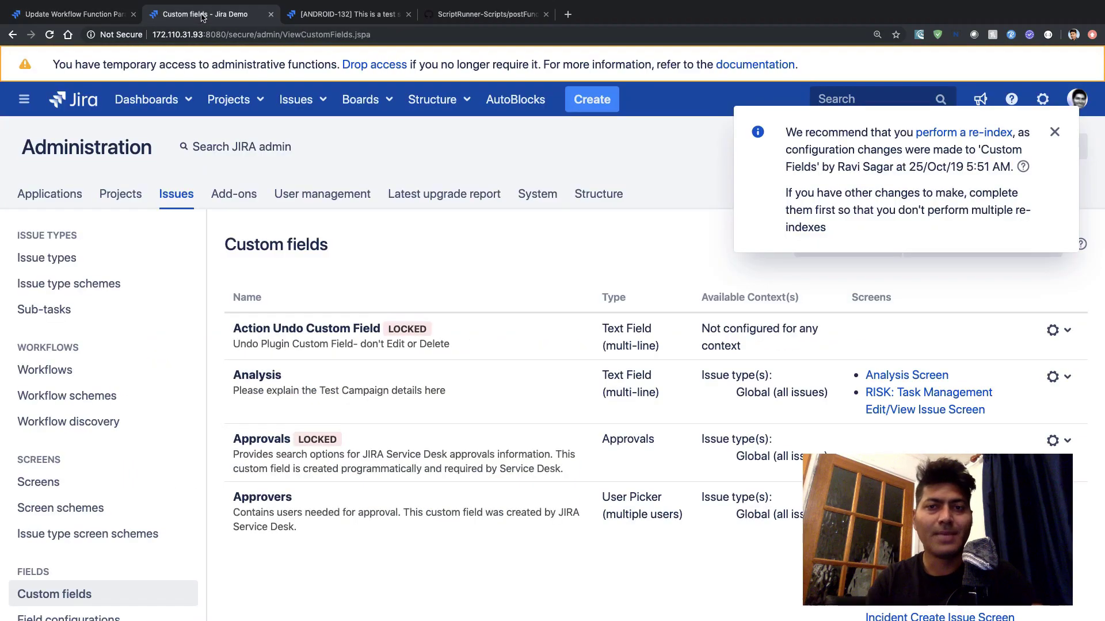
{"action": "key", "text": "super+f"}
{"action": "type", "text": "Multi"}
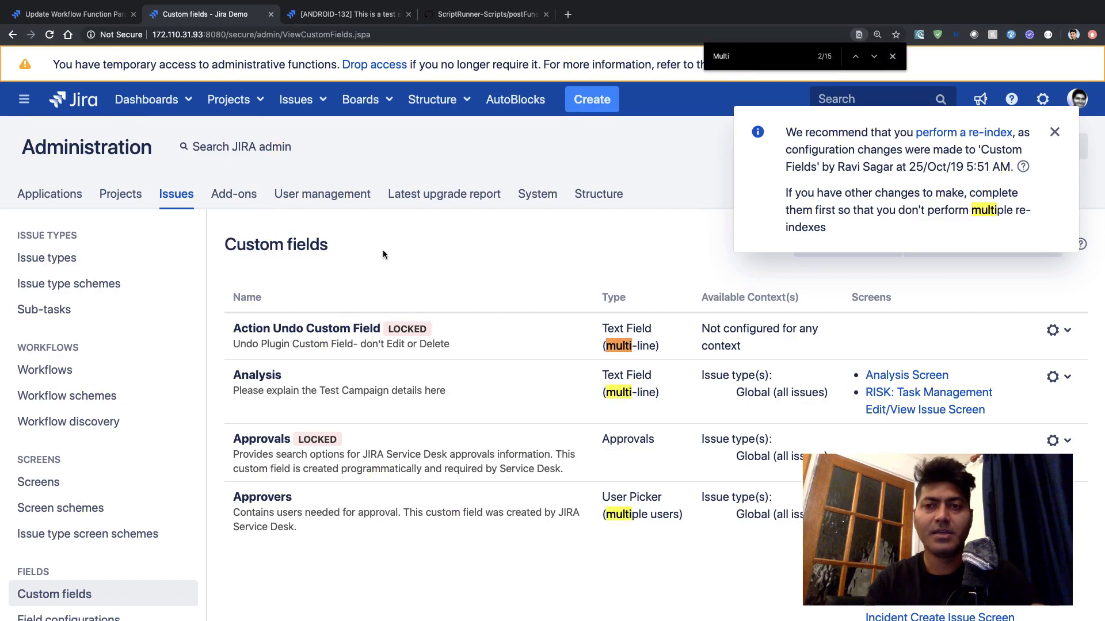
{"action": "key", "text": "Return"}
{"action": "key", "text": "Return"}
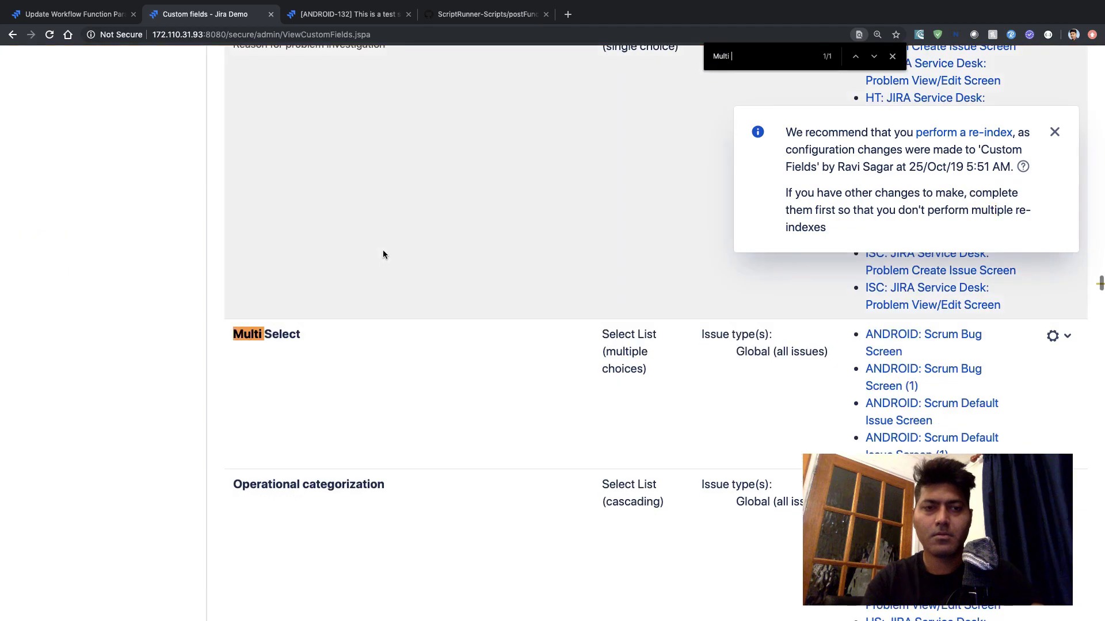
Replace the field name inside cfValues in the Condition script with "Multi Select" and add a blank line below that statement.
{"action": "left_click", "coordinate": [82, 15]}
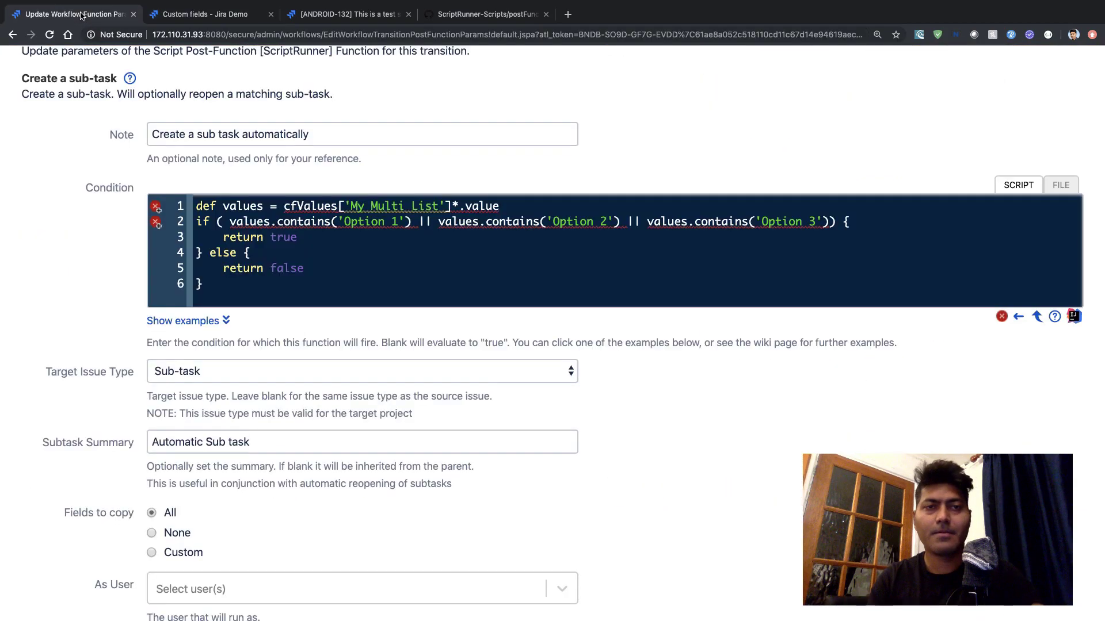
{"action": "mouse_move", "coordinate": [439, 206]}
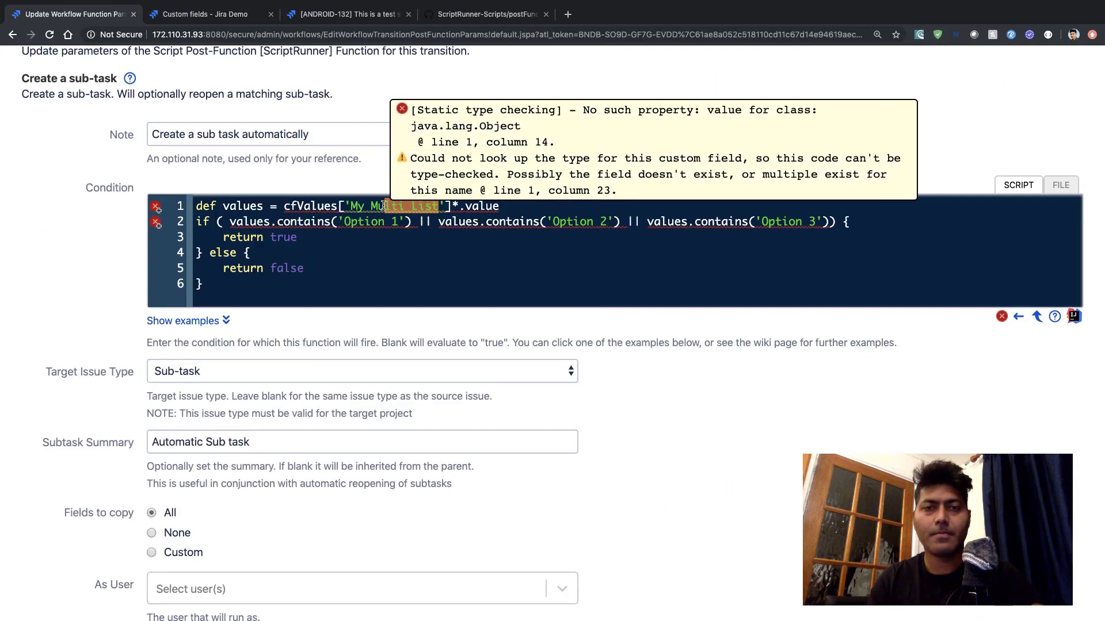
{"action": "key", "text": "ctrl+Tab"}
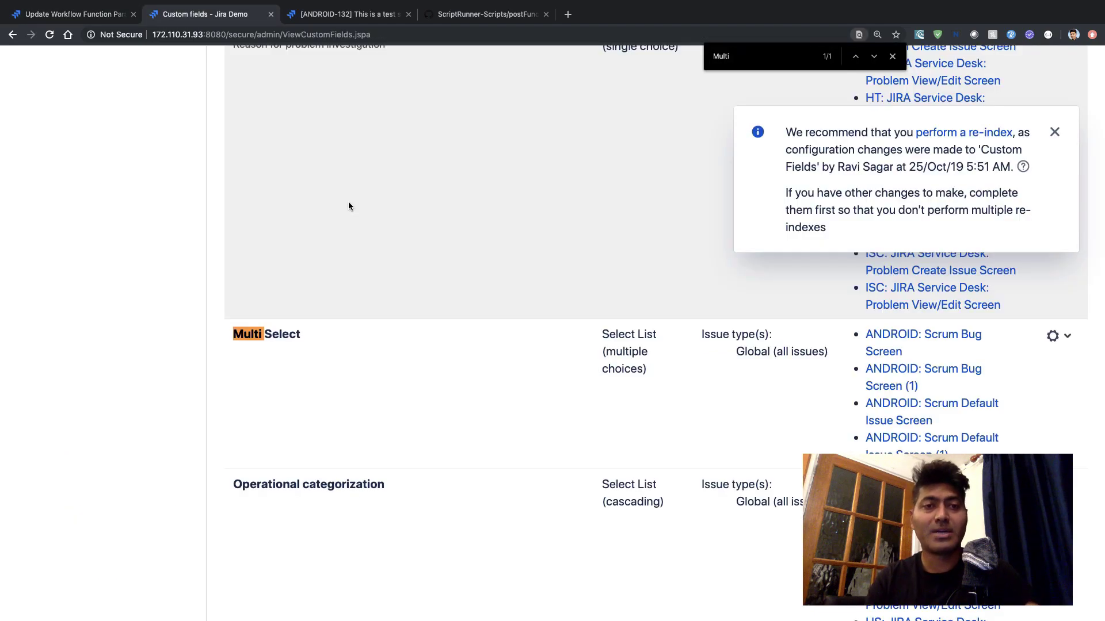
{"action": "key", "text": "Escape"}
{"action": "key", "text": "ctrl+shift+Tab"}
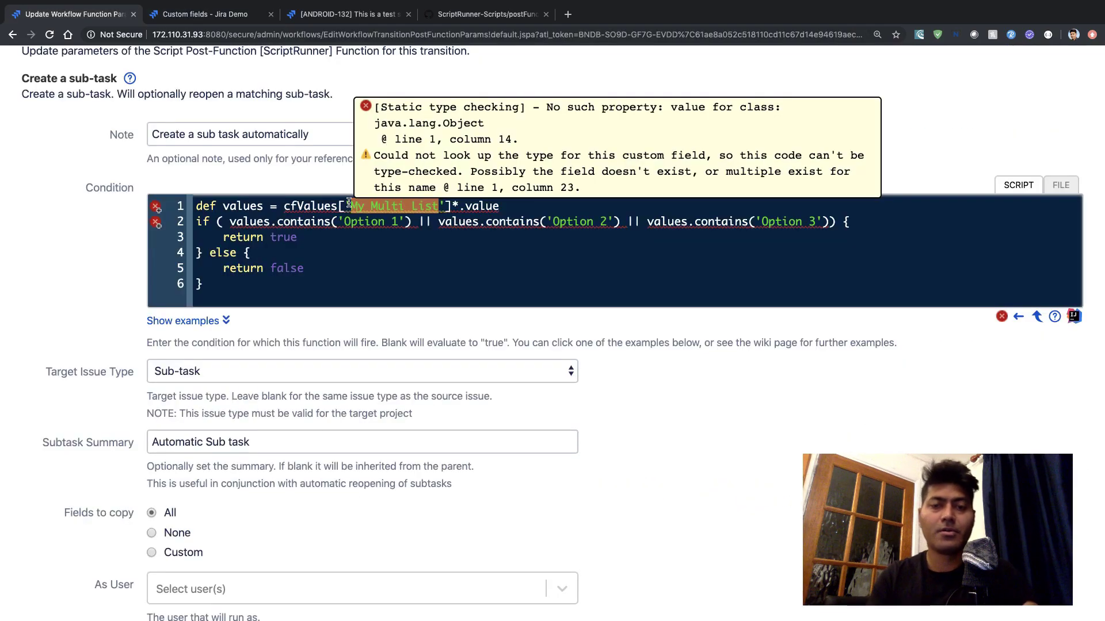
{"action": "type", "text": "Multi Sele"}
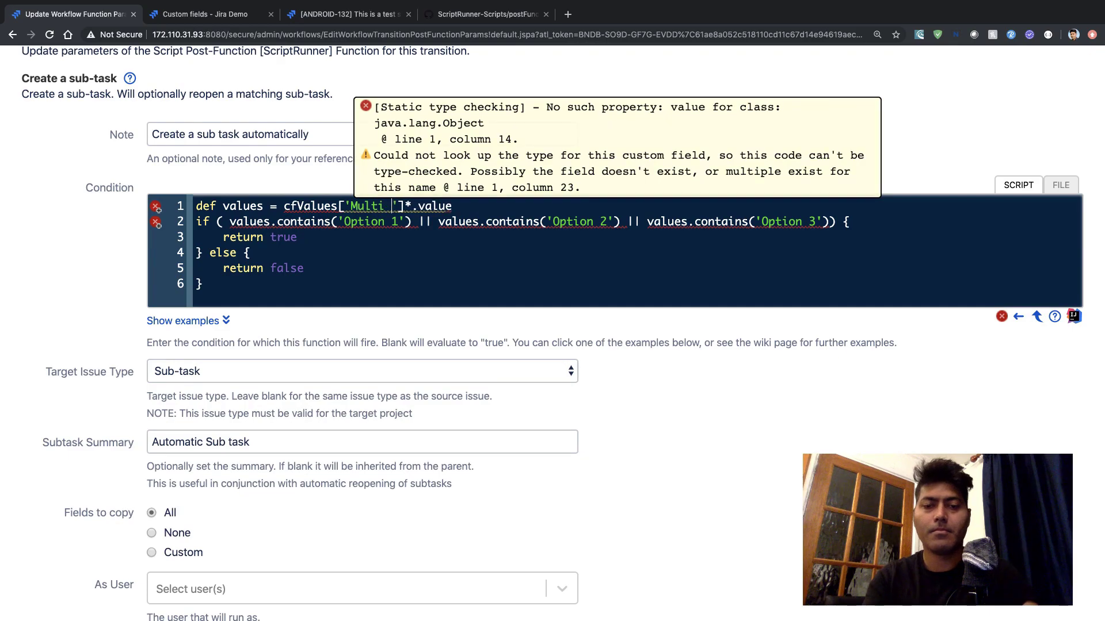
{"action": "type", "text": "ct"}
{"action": "left_click", "coordinate": [324, 273]}
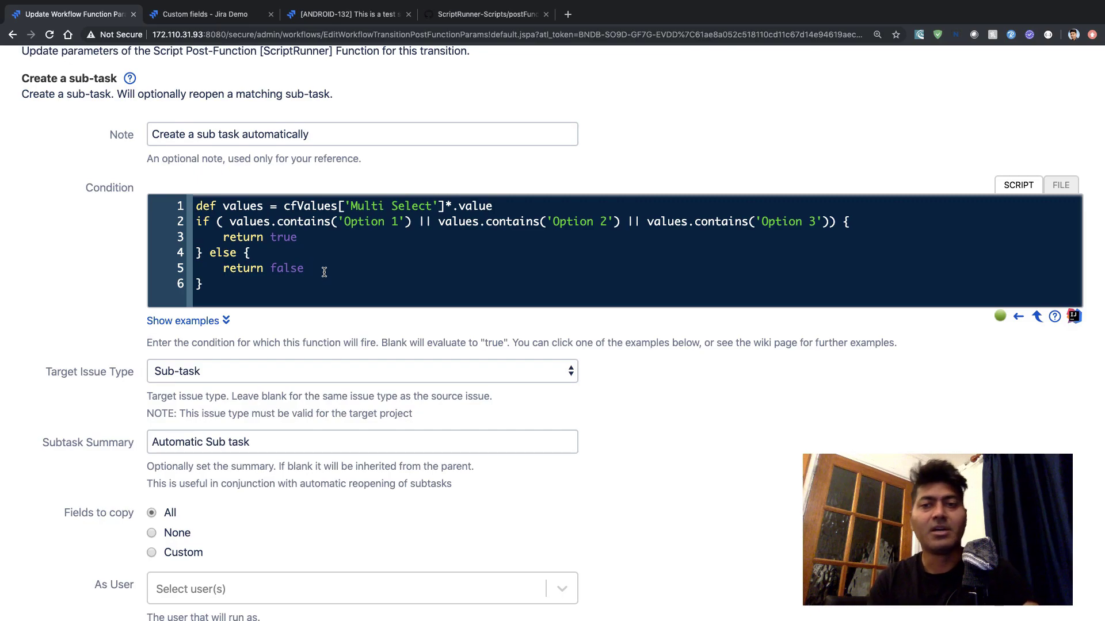
{"action": "left_click", "coordinate": [533, 207]}
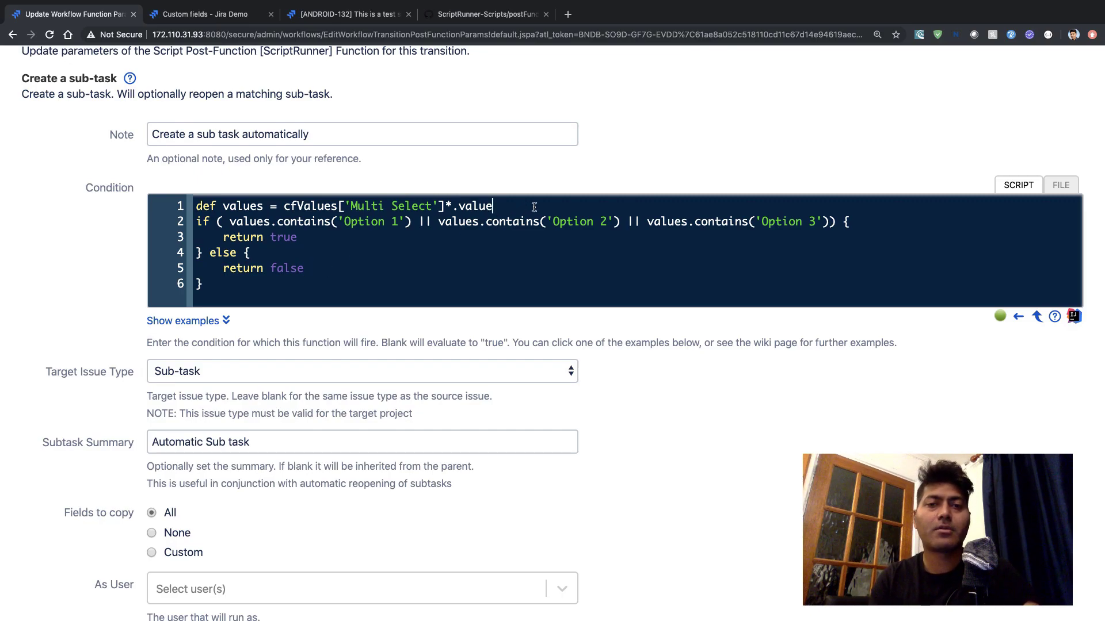
{"action": "key", "text": "Return"}
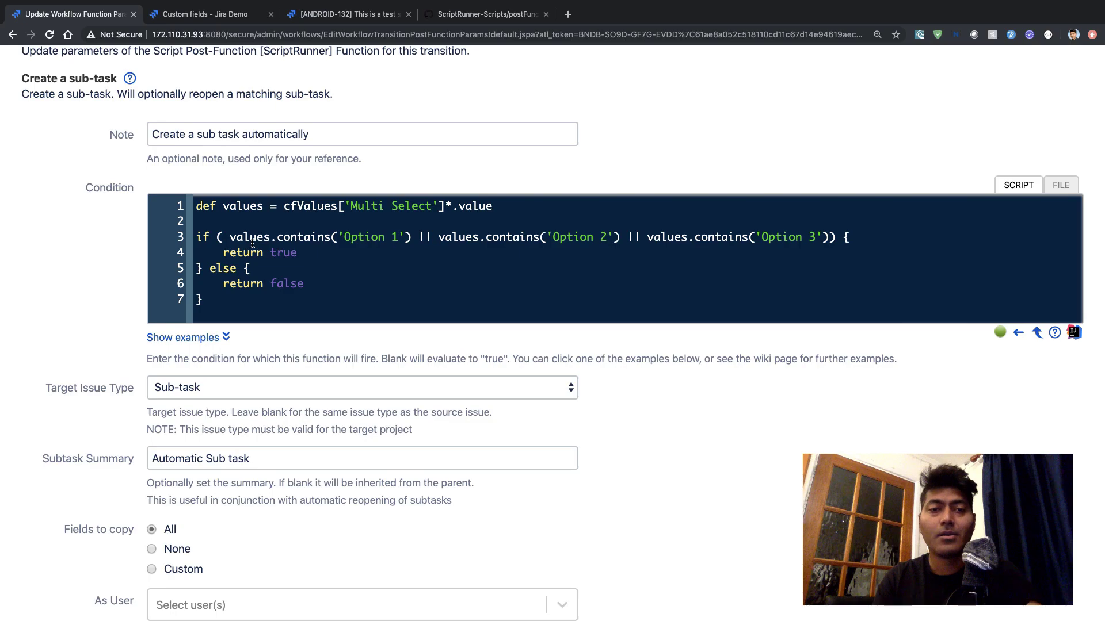
Examine the Condition script's values variable, cfValues lookup, contains checks and return false branch.
{"action": "left_click_drag", "start_coordinate": [228, 237], "coordinate": [418, 240]}
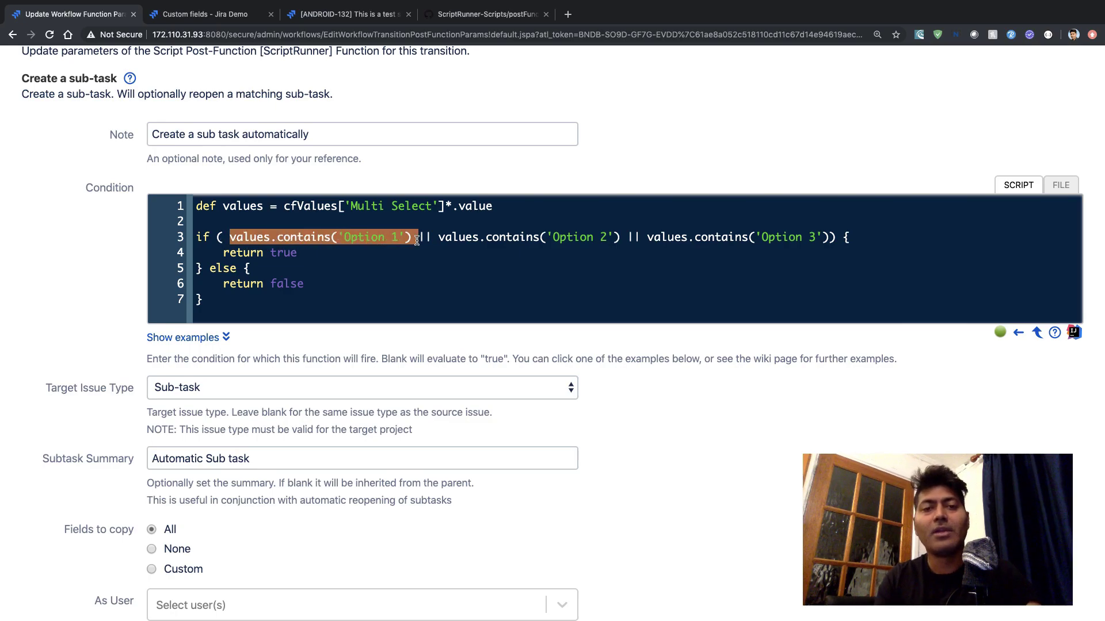
{"action": "double_click", "coordinate": [253, 205]}
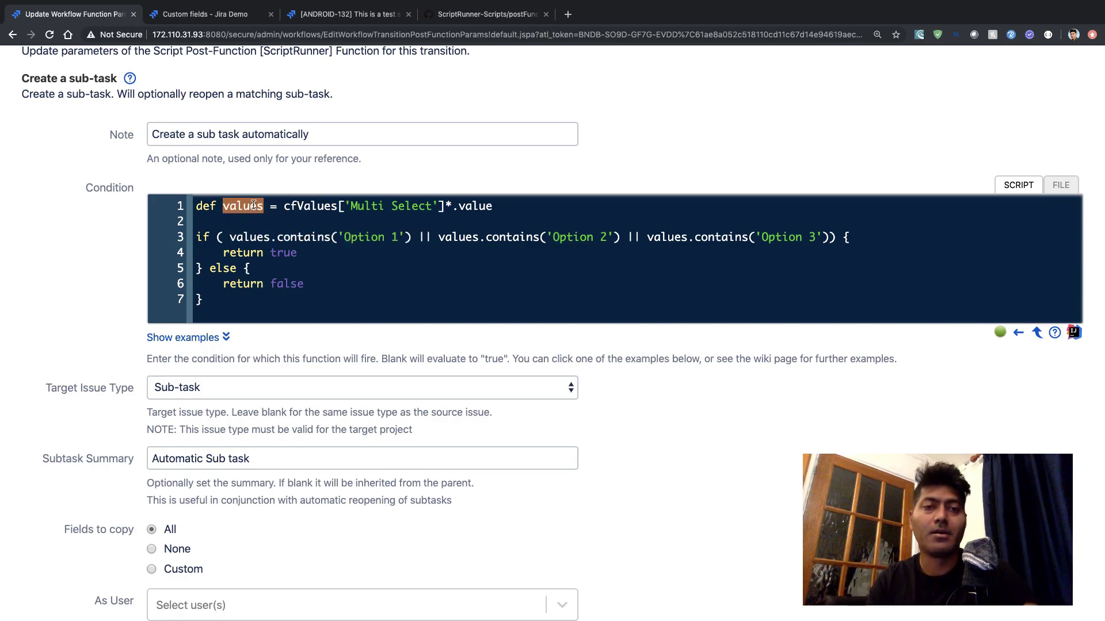
{"action": "double_click", "coordinate": [328, 207]}
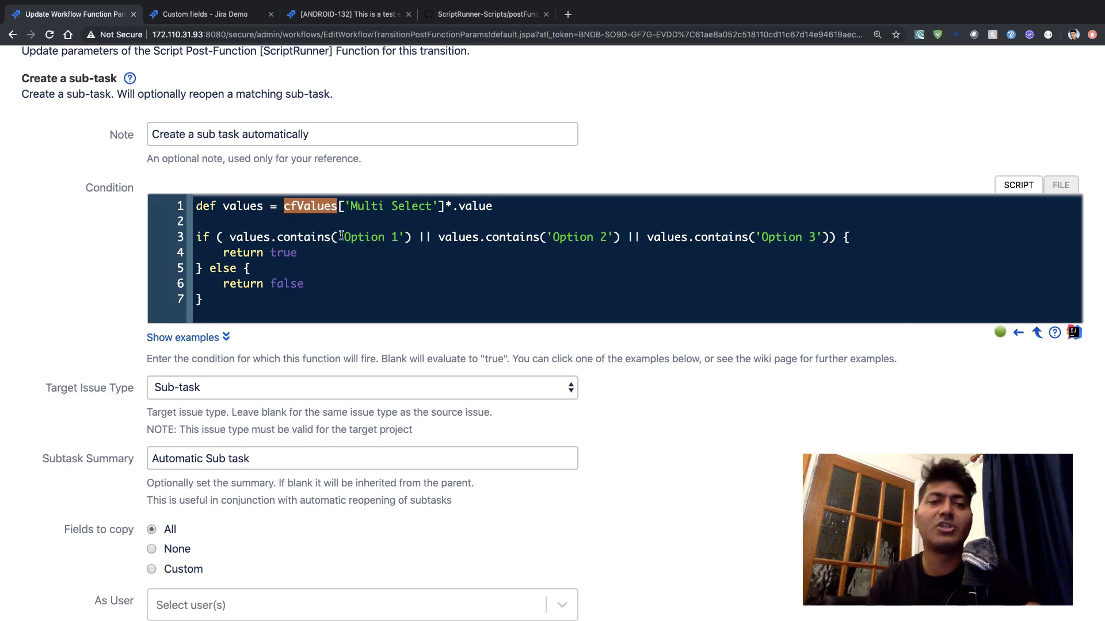
{"action": "double_click", "coordinate": [317, 238]}
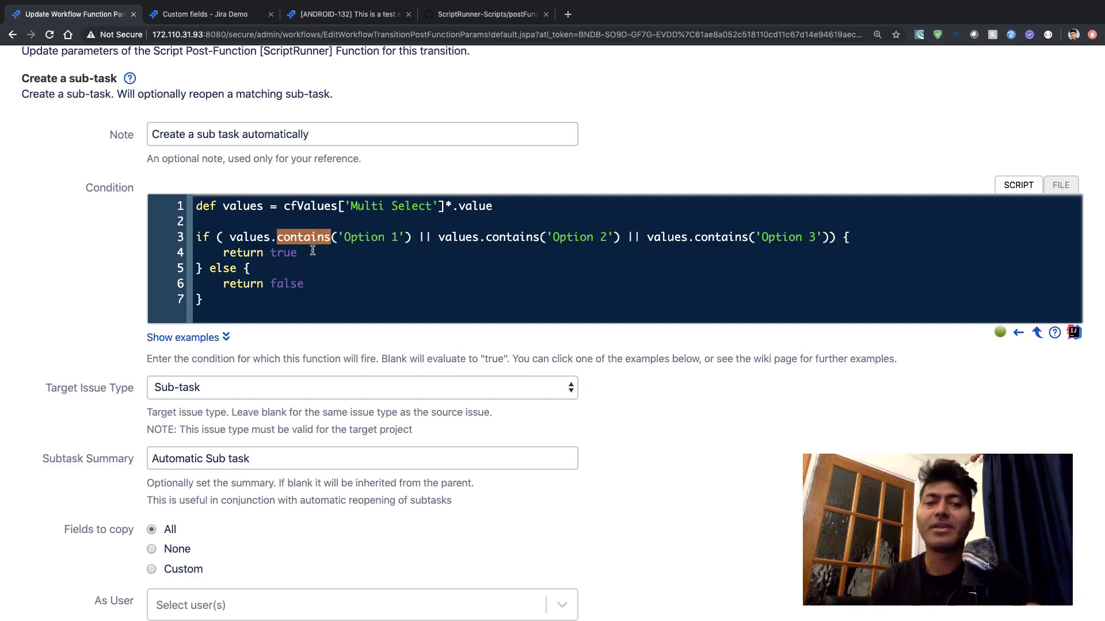
{"action": "left_click_drag", "start_coordinate": [310, 287], "coordinate": [205, 280]}
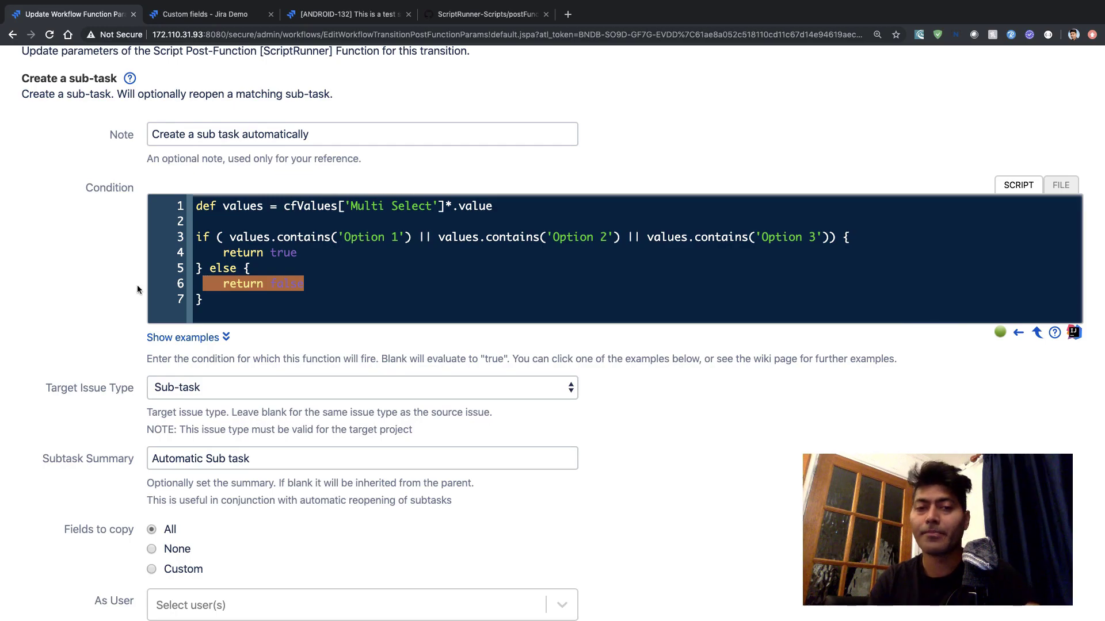
Update the sub-task post function and publish the draft Software Simplified Workflow for Project ANDROID.
{"action": "scroll", "coordinate": [79, 291], "scroll_direction": "down", "scroll_amount": 7}
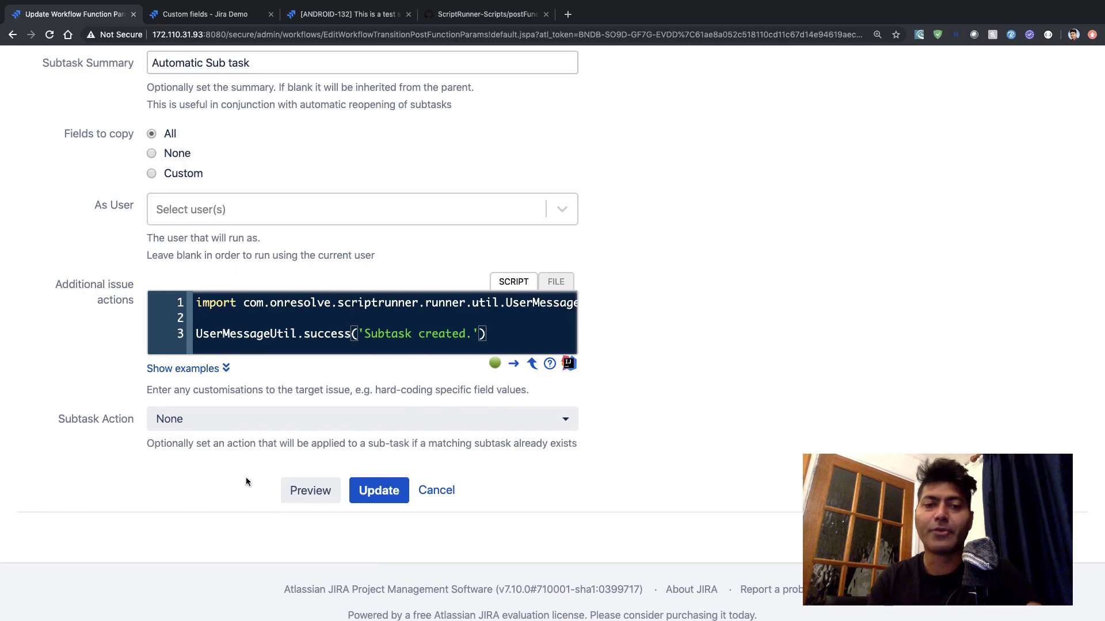
{"action": "left_click", "coordinate": [389, 489]}
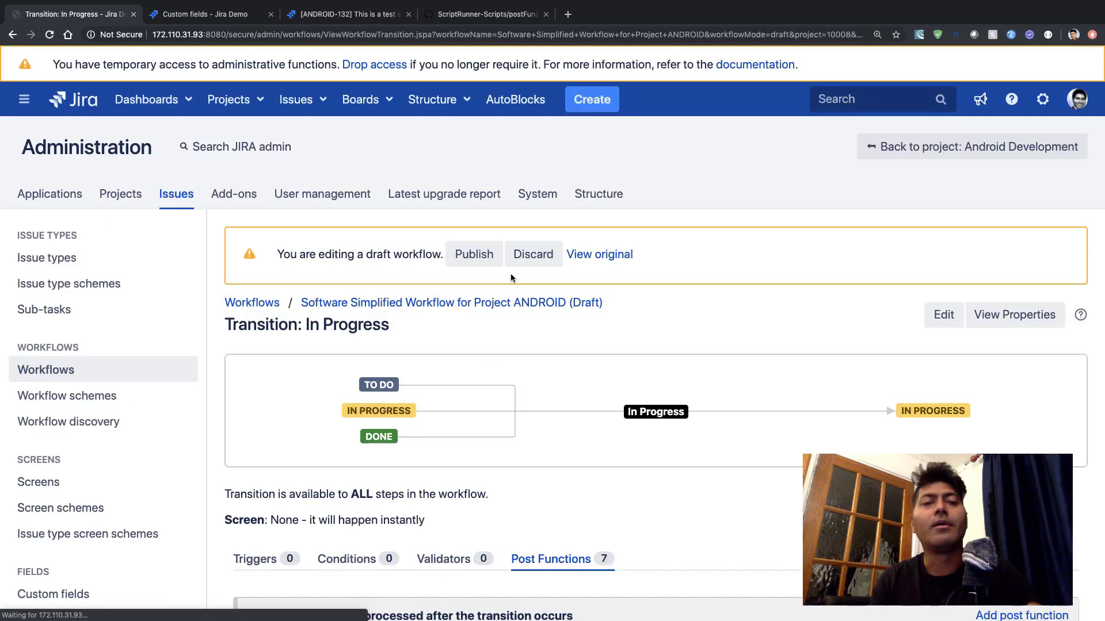
{"action": "left_click", "coordinate": [474, 260]}
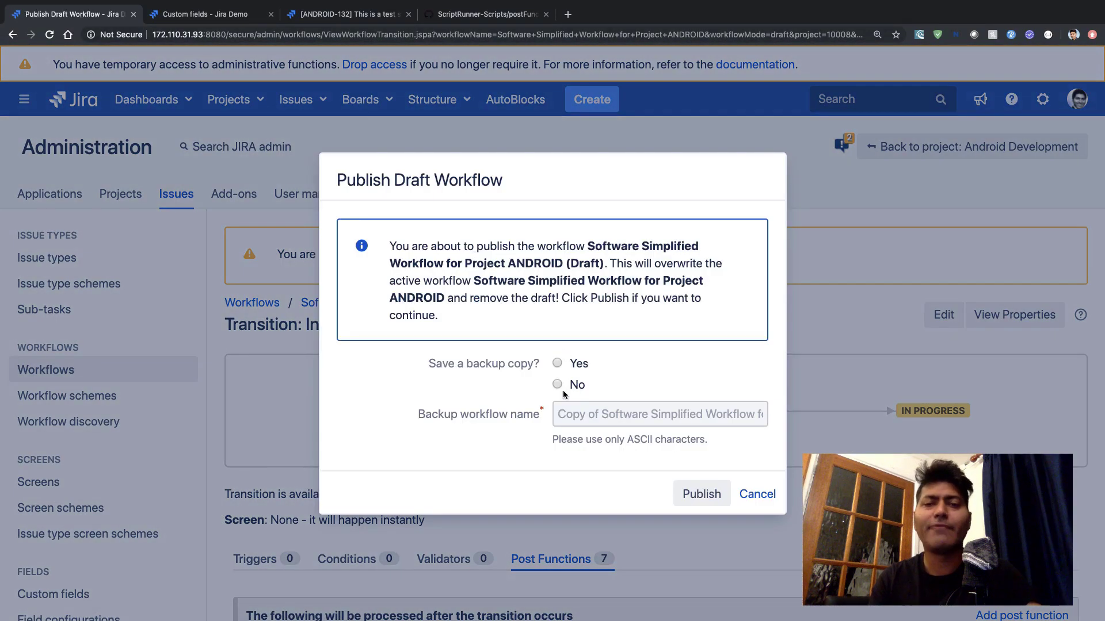
{"action": "left_click", "coordinate": [695, 496]}
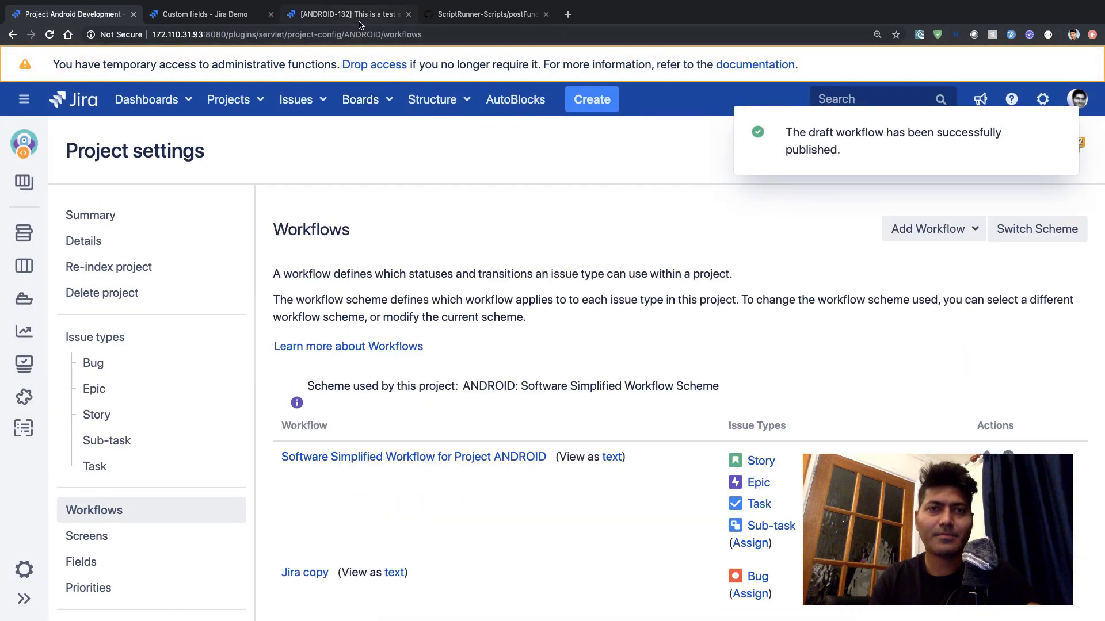
Switch to the ANDROID-132 test story and review its details, transitions and sub-tasks.
{"action": "left_click", "coordinate": [359, 18]}
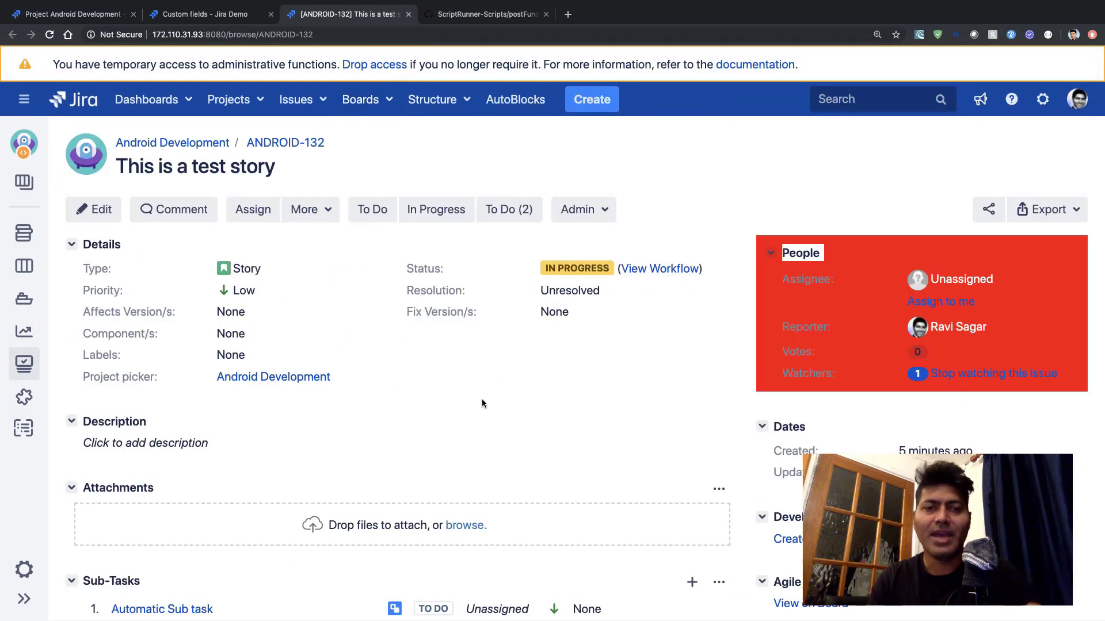
{"action": "scroll", "coordinate": [482, 403], "scroll_direction": "down", "scroll_amount": 2}
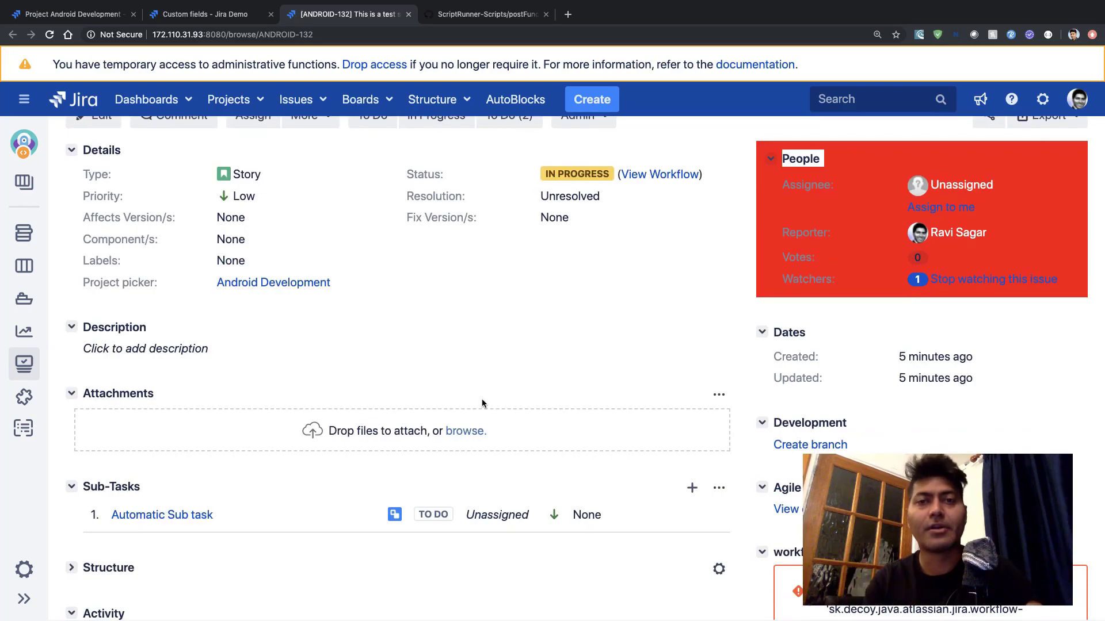
{"action": "scroll", "coordinate": [482, 403], "scroll_direction": "up", "scroll_amount": 2}
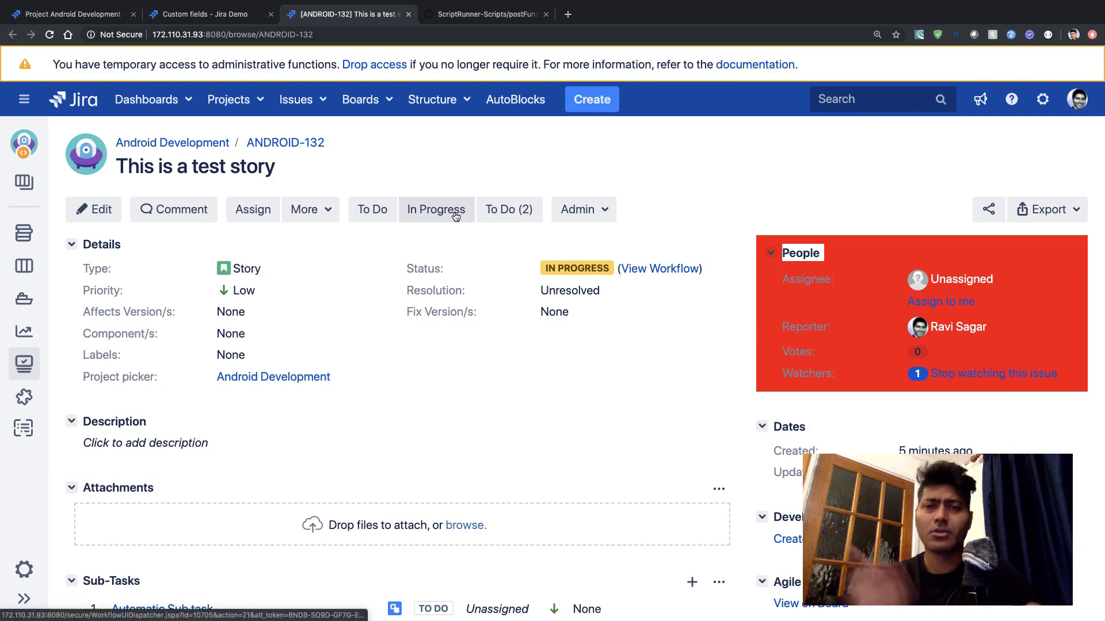
{"action": "scroll", "coordinate": [454, 215], "scroll_direction": "down", "scroll_amount": 1}
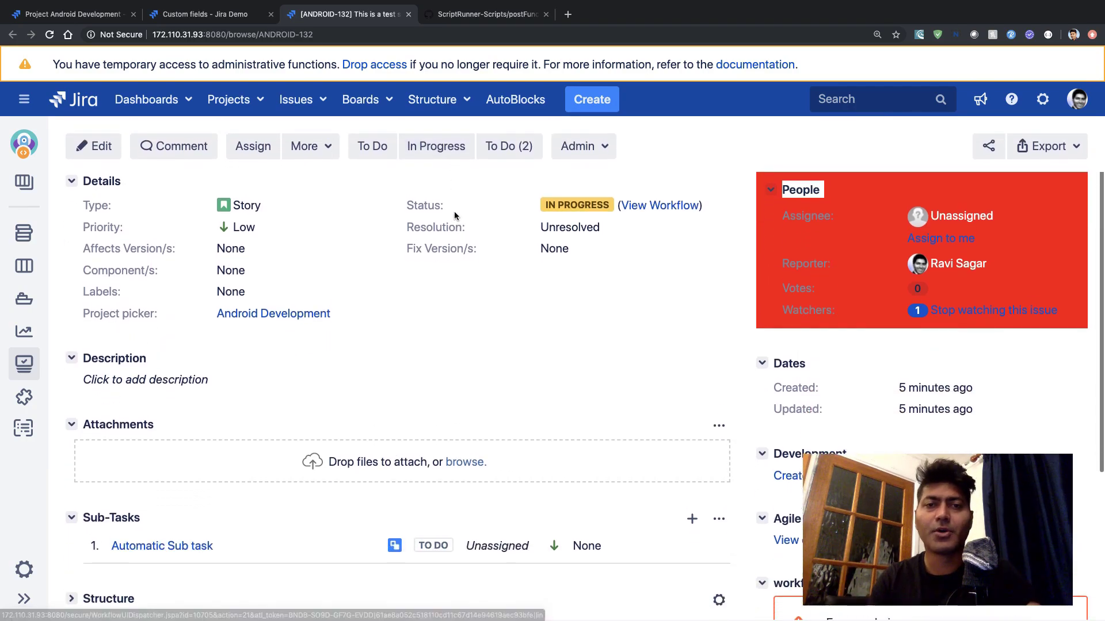
Run the In Progress transition on ANDROID-132 without any Multi Select option and check its sub-tasks.
{"action": "scroll", "coordinate": [454, 214], "scroll_direction": "up", "scroll_amount": 1}
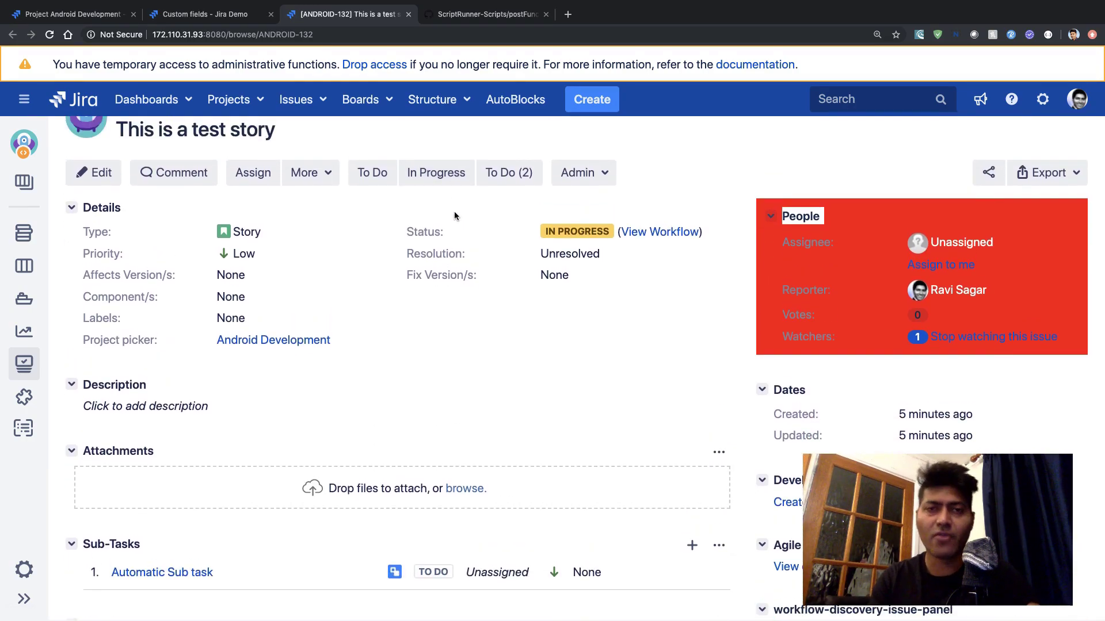
{"action": "left_click", "coordinate": [435, 179]}
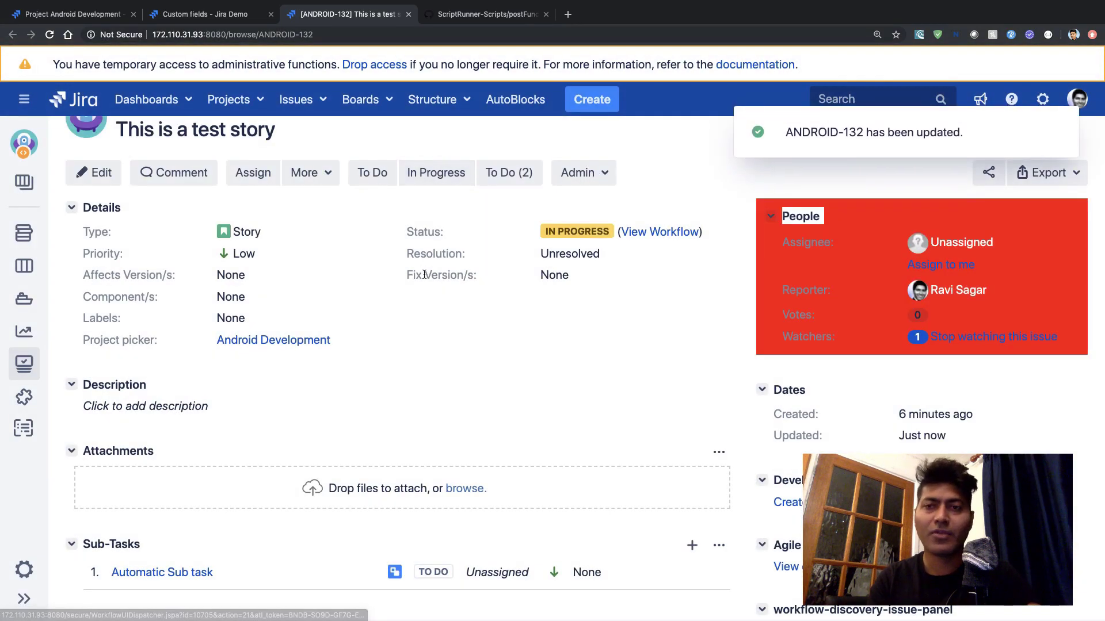
{"action": "scroll", "coordinate": [424, 275], "scroll_direction": "down", "scroll_amount": 2}
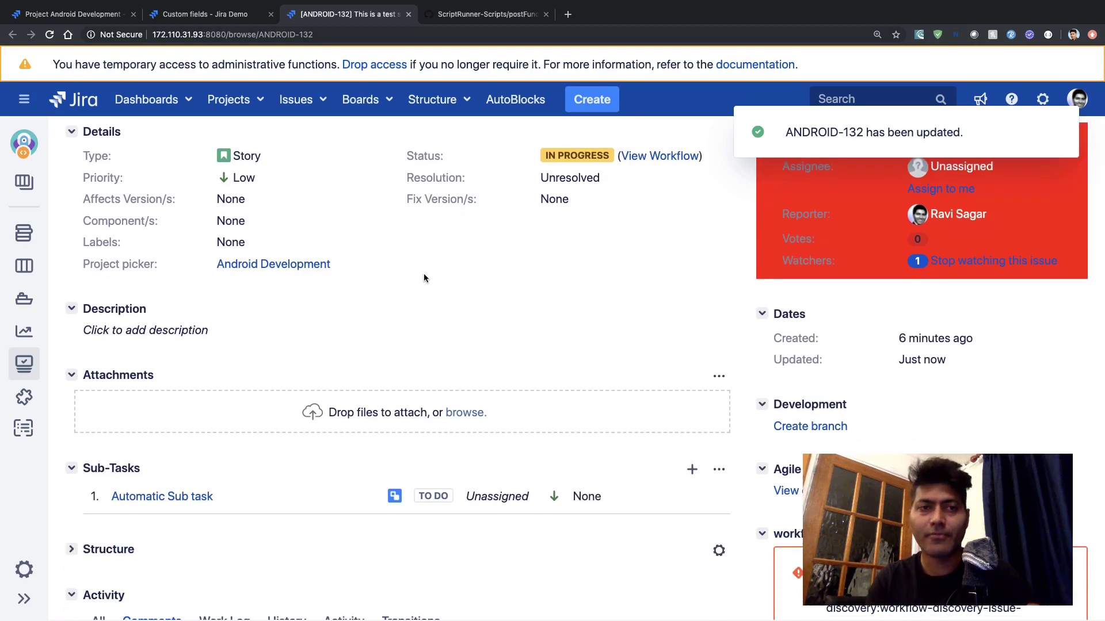
Edit ANDROID-132 to set its Multi Select field to Option 4 and save the update.
{"action": "scroll", "coordinate": [424, 278], "scroll_direction": "up", "scroll_amount": 3}
{"action": "left_click", "coordinate": [99, 190]}
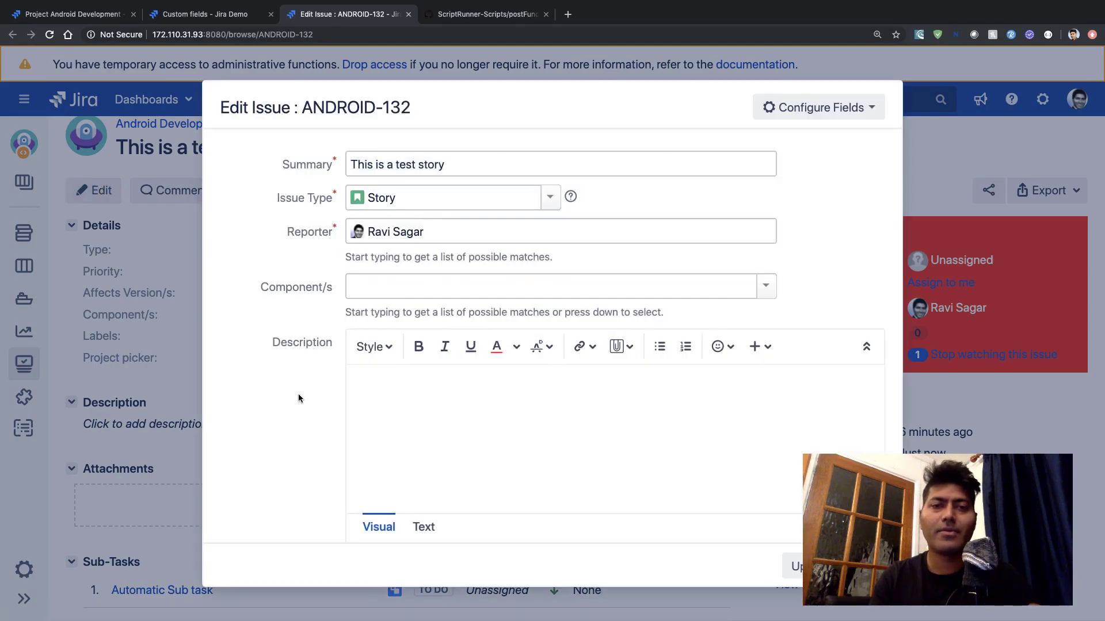
{"action": "scroll", "coordinate": [298, 393], "scroll_direction": "down", "scroll_amount": 5}
{"action": "scroll", "coordinate": [298, 393], "scroll_direction": "down", "scroll_amount": 6}
{"action": "left_click", "coordinate": [385, 282]}
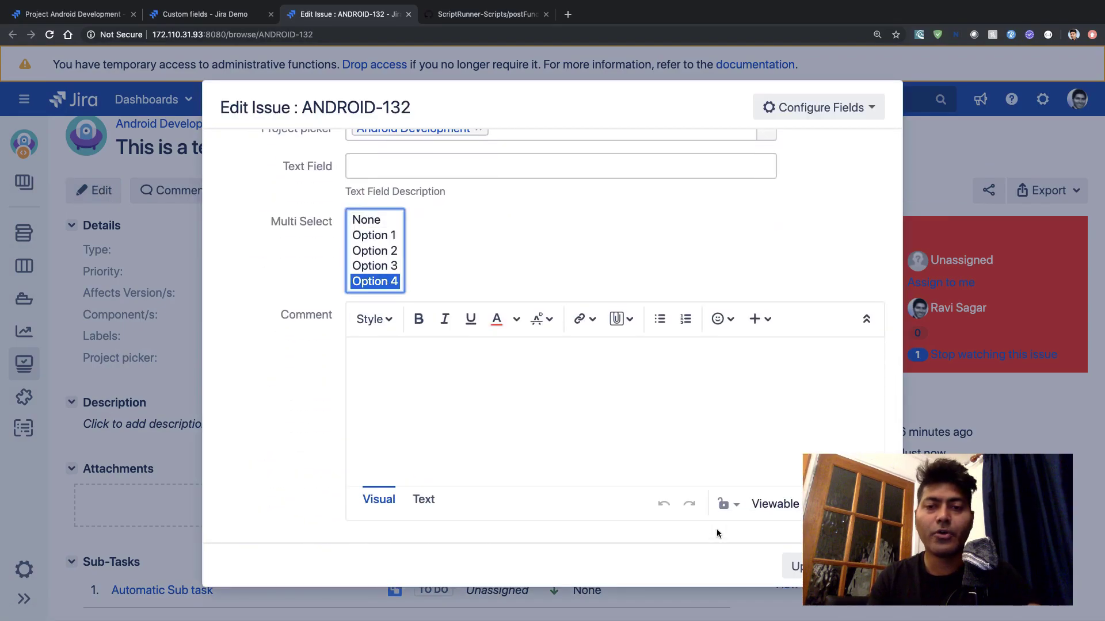
{"action": "left_click", "coordinate": [797, 567]}
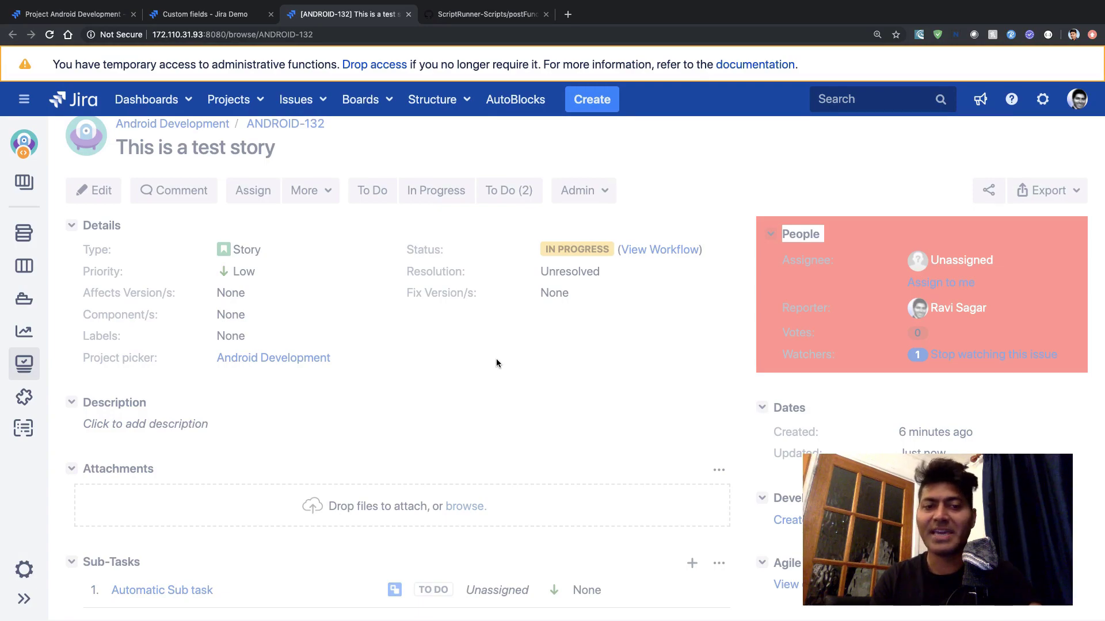
Run the In Progress transition on ANDROID-132 with Option 4 selected and check its sub-task list.
{"action": "left_click", "coordinate": [441, 190]}
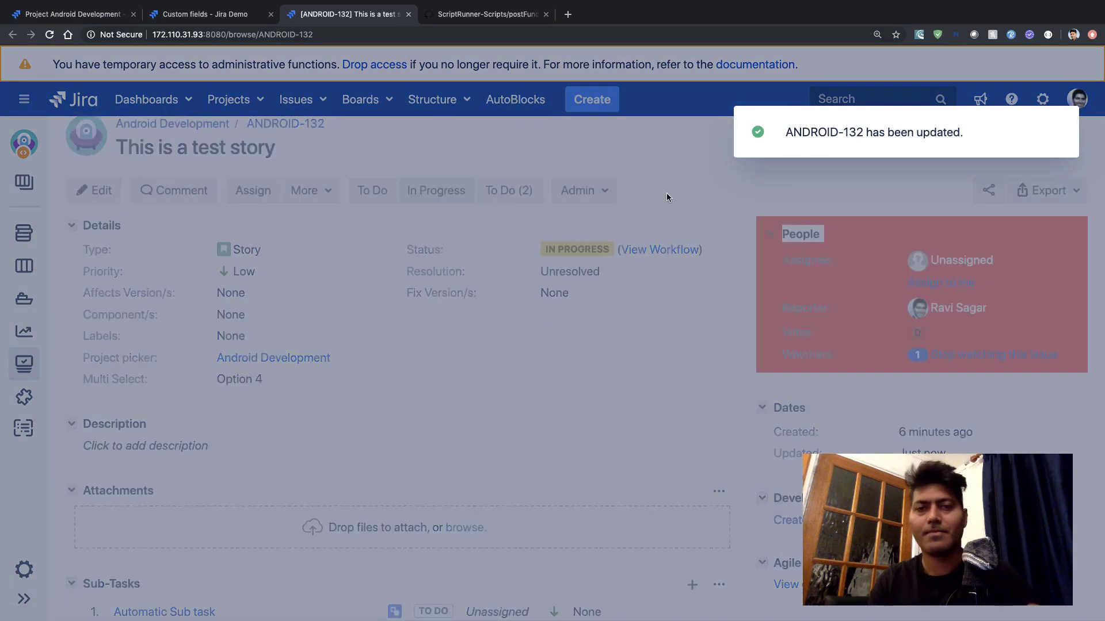
{"action": "scroll", "coordinate": [437, 344], "scroll_direction": "down", "scroll_amount": 5}
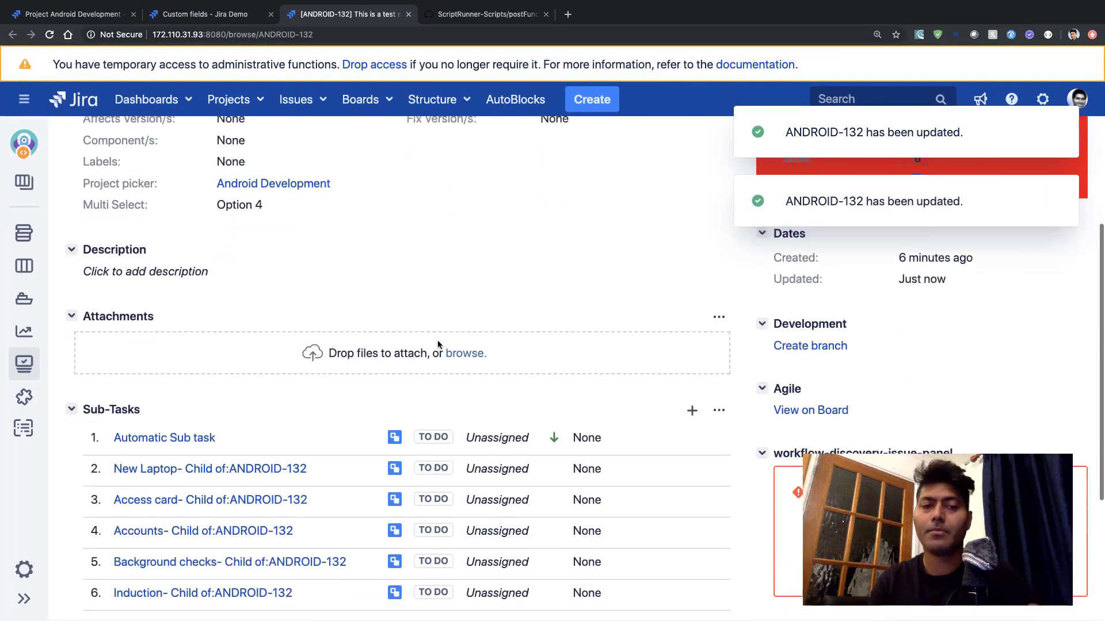
{"action": "scroll", "coordinate": [437, 344], "scroll_direction": "down", "scroll_amount": 1}
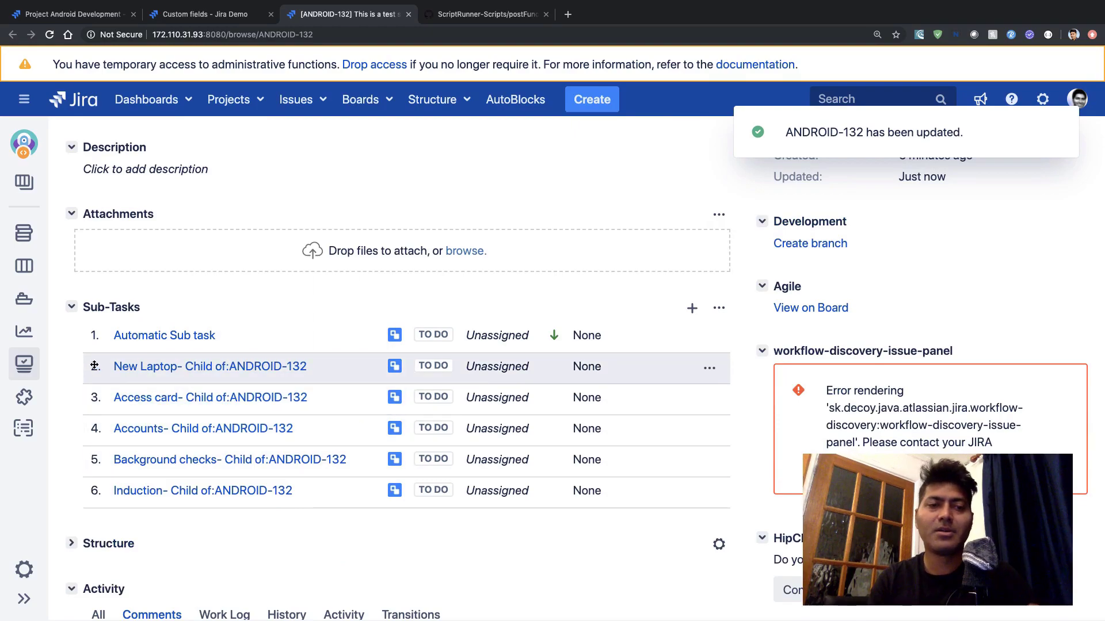
Move the New Laptop sub-task below the Accounts sub-task and review the story's Multi Select value and sub-tasks.
{"action": "left_click_drag", "start_coordinate": [89, 367], "coordinate": [90, 414]}
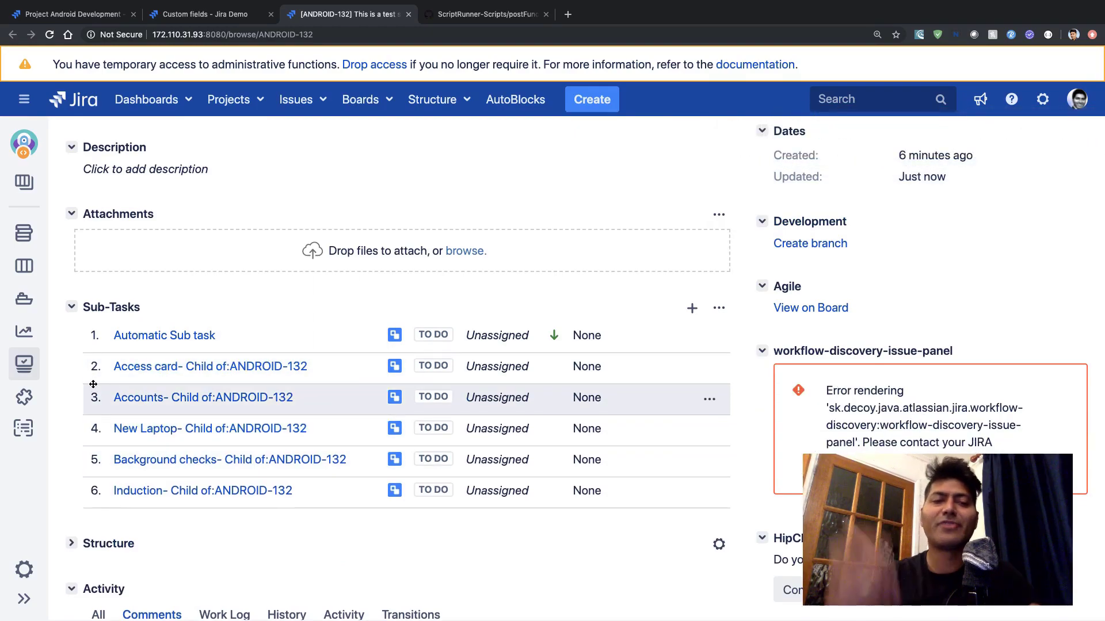
{"action": "scroll", "coordinate": [93, 384], "scroll_direction": "up", "scroll_amount": 5}
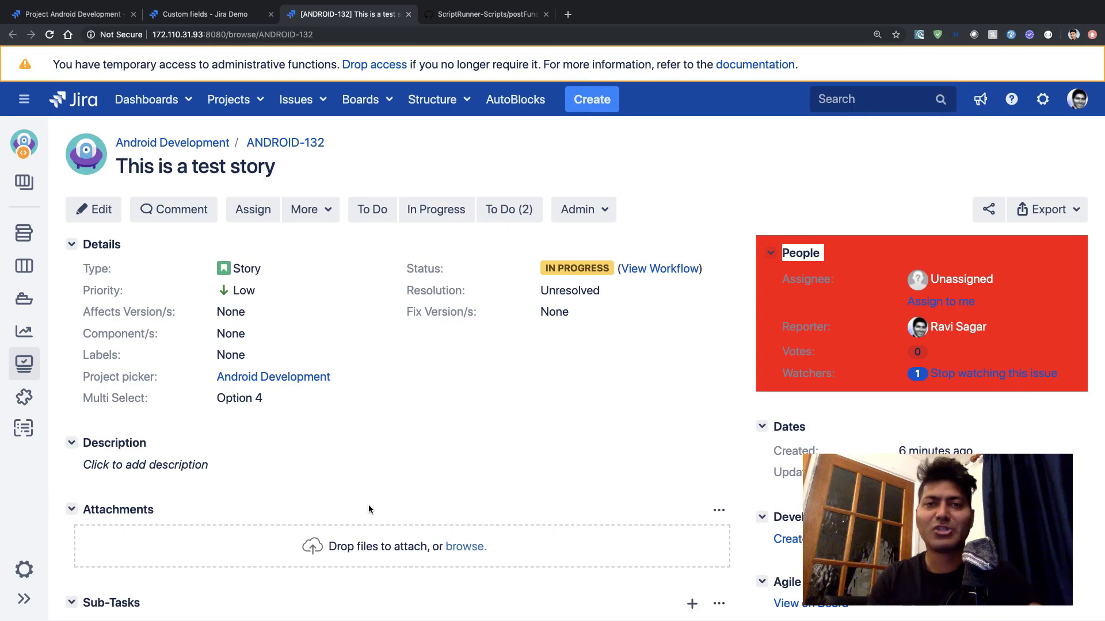
{"action": "scroll", "coordinate": [368, 506], "scroll_direction": "down", "scroll_amount": 7}
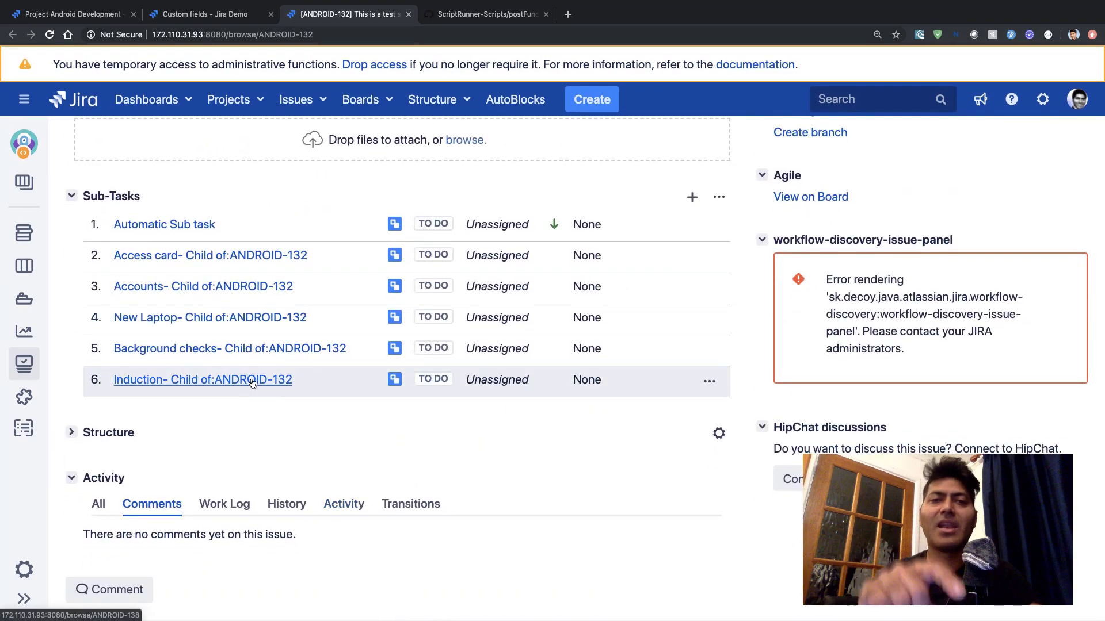
{"action": "scroll", "coordinate": [252, 384], "scroll_direction": "up", "scroll_amount": 1}
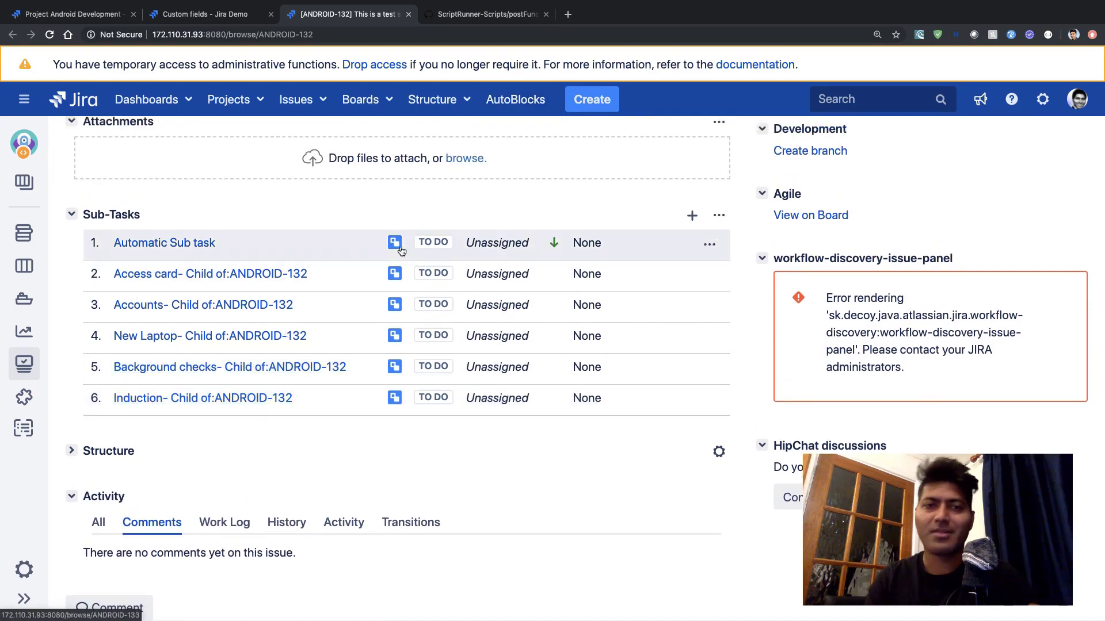
{"action": "scroll", "coordinate": [399, 247], "scroll_direction": "up", "scroll_amount": 6}
{"action": "scroll", "coordinate": [400, 247], "scroll_direction": "down", "scroll_amount": 4}
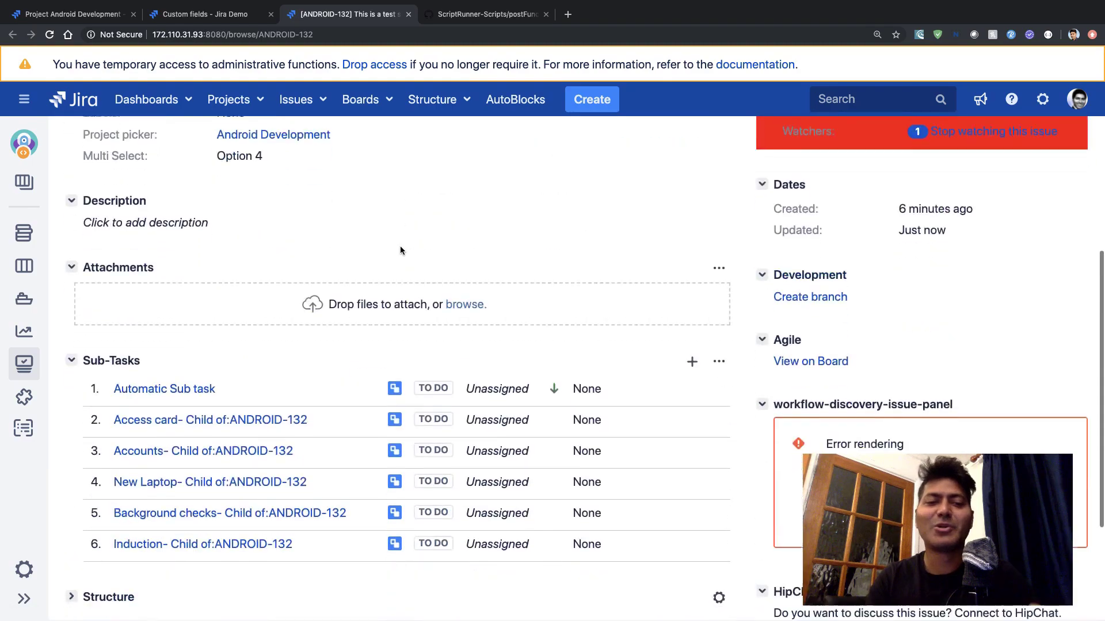
Edit ANDROID-132 to set its Multi Select field to Option 1 and Option 2 and save the update.
{"action": "scroll", "coordinate": [219, 343], "scroll_direction": "up", "scroll_amount": 5}
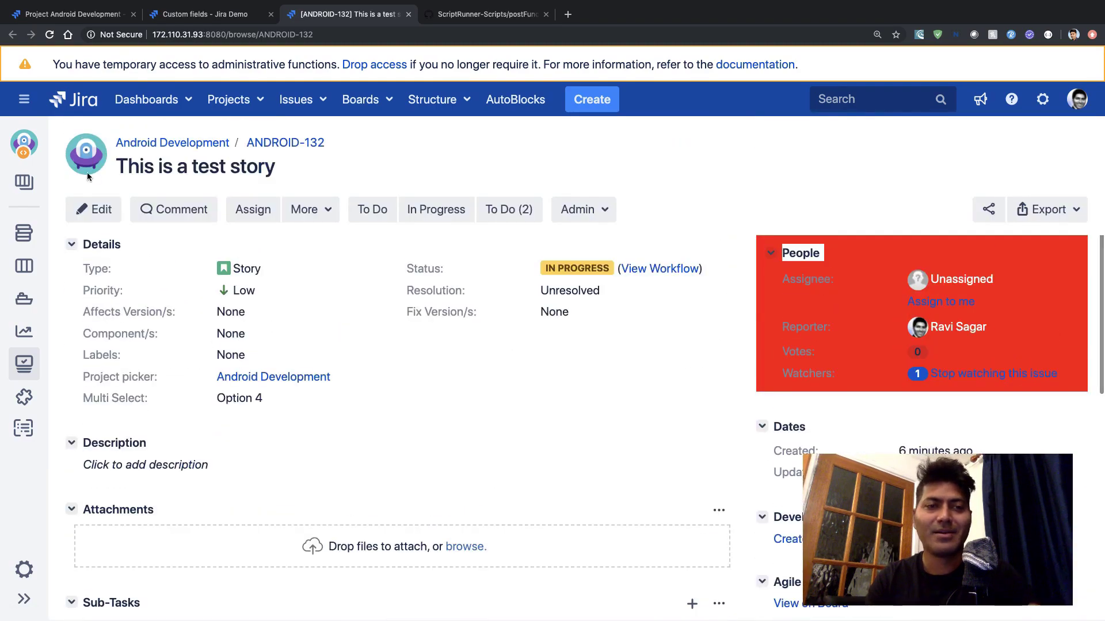
{"action": "left_click", "coordinate": [94, 211]}
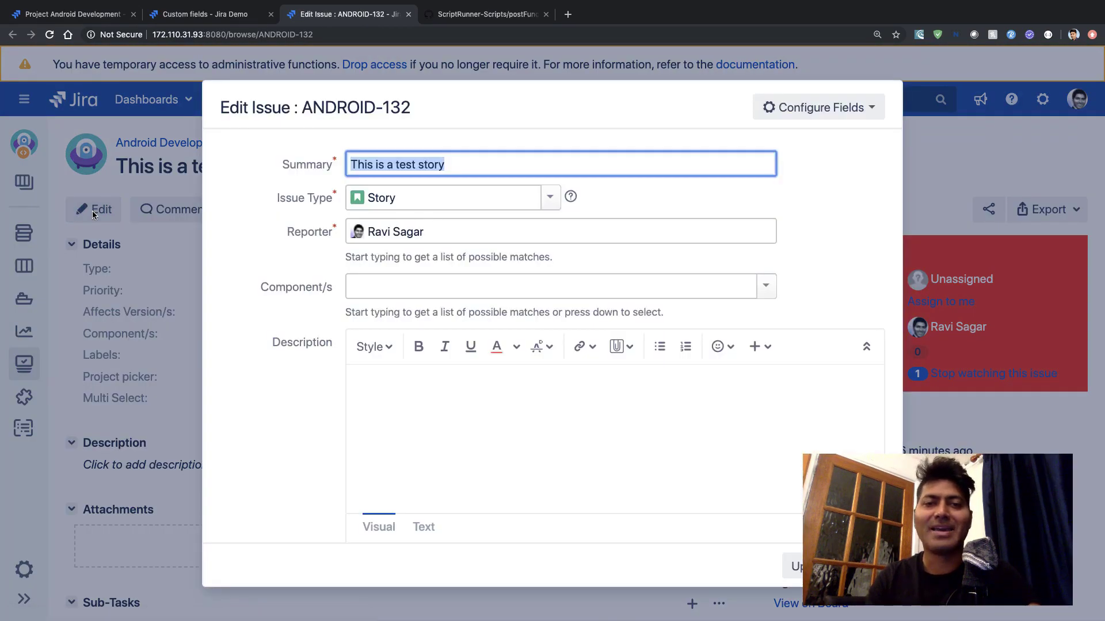
{"action": "left_click", "coordinate": [267, 357]}
{"action": "scroll", "coordinate": [267, 357], "scroll_direction": "down", "scroll_amount": 8}
{"action": "scroll", "coordinate": [267, 355], "scroll_direction": "down", "scroll_amount": 6}
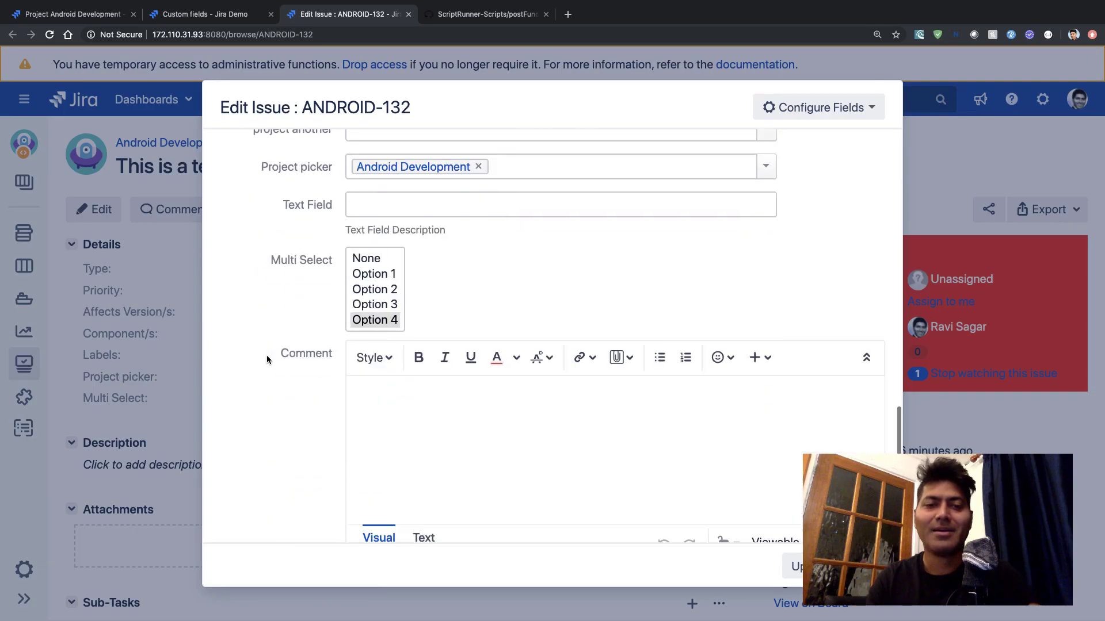
{"action": "left_click", "coordinate": [383, 243]}
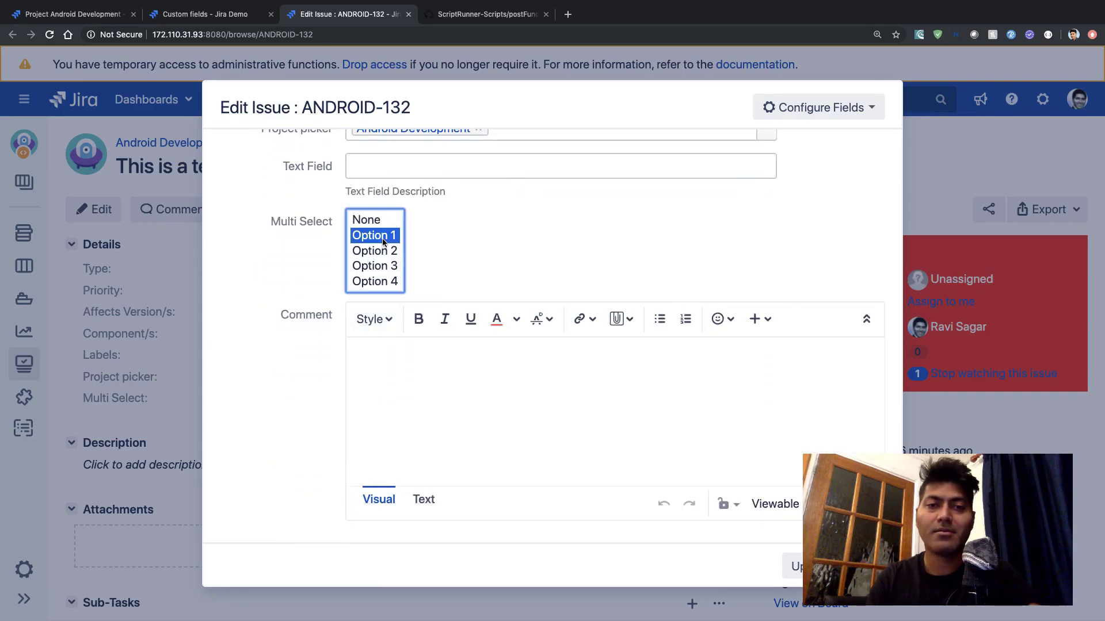
{"action": "left_click", "coordinate": [379, 253], "text": "super"}
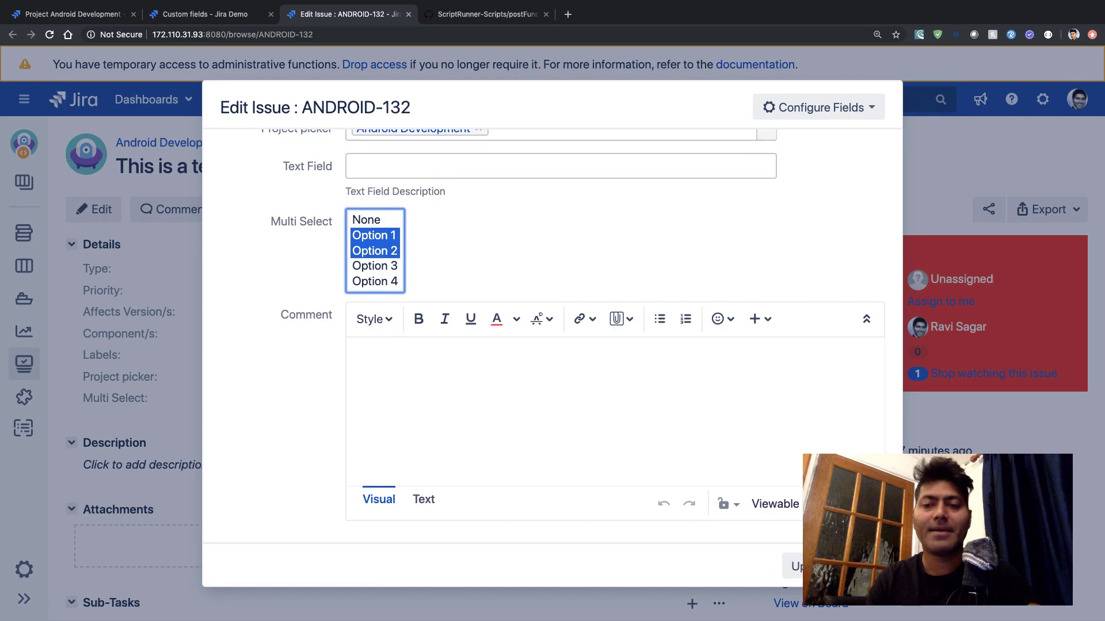
{"action": "left_click", "coordinate": [797, 566]}
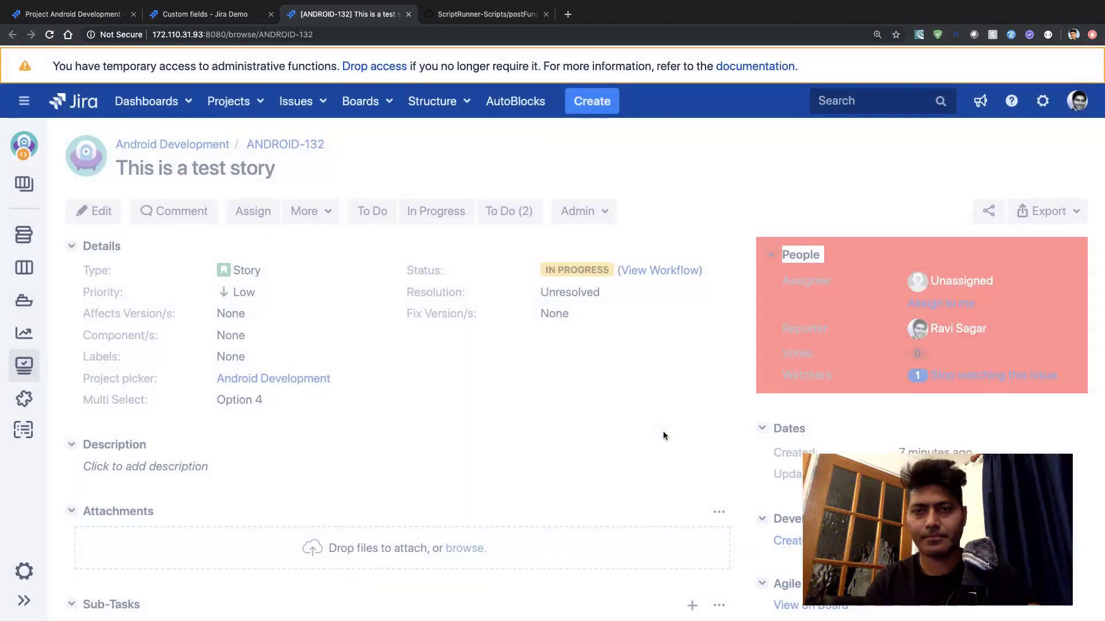
Examine the sub-task list and Multi Select value of ANDROID-132 following the field update.
{"action": "scroll", "coordinate": [464, 416], "scroll_direction": "down", "scroll_amount": 10}
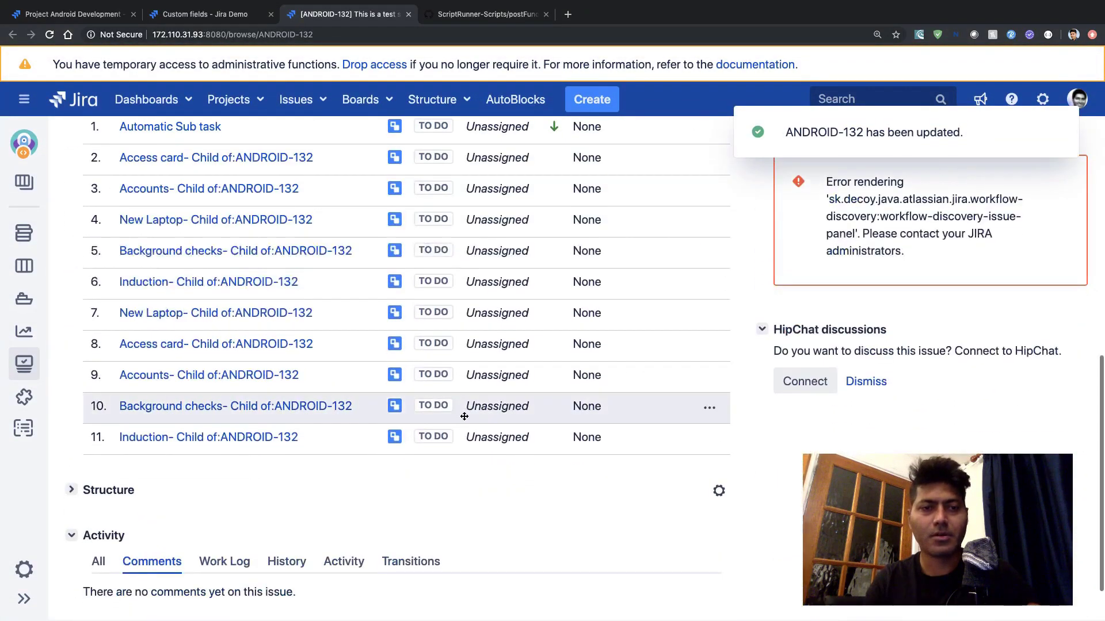
{"action": "scroll", "coordinate": [465, 416], "scroll_direction": "up", "scroll_amount": 6}
{"action": "scroll", "coordinate": [464, 416], "scroll_direction": "down", "scroll_amount": 5}
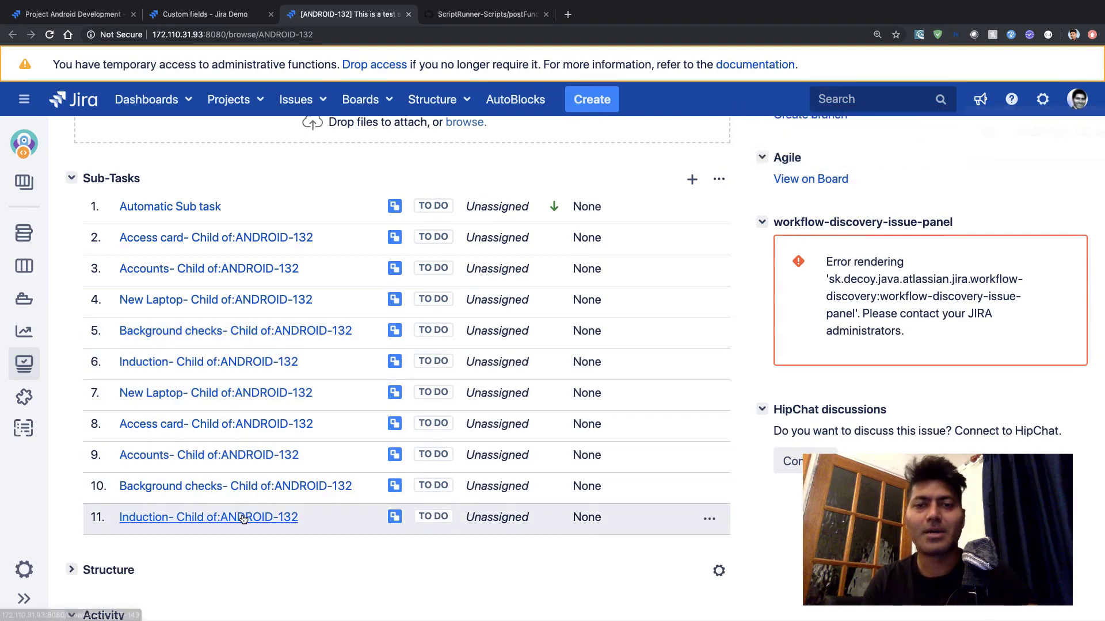
{"action": "scroll", "coordinate": [242, 519], "scroll_direction": "up", "scroll_amount": 8}
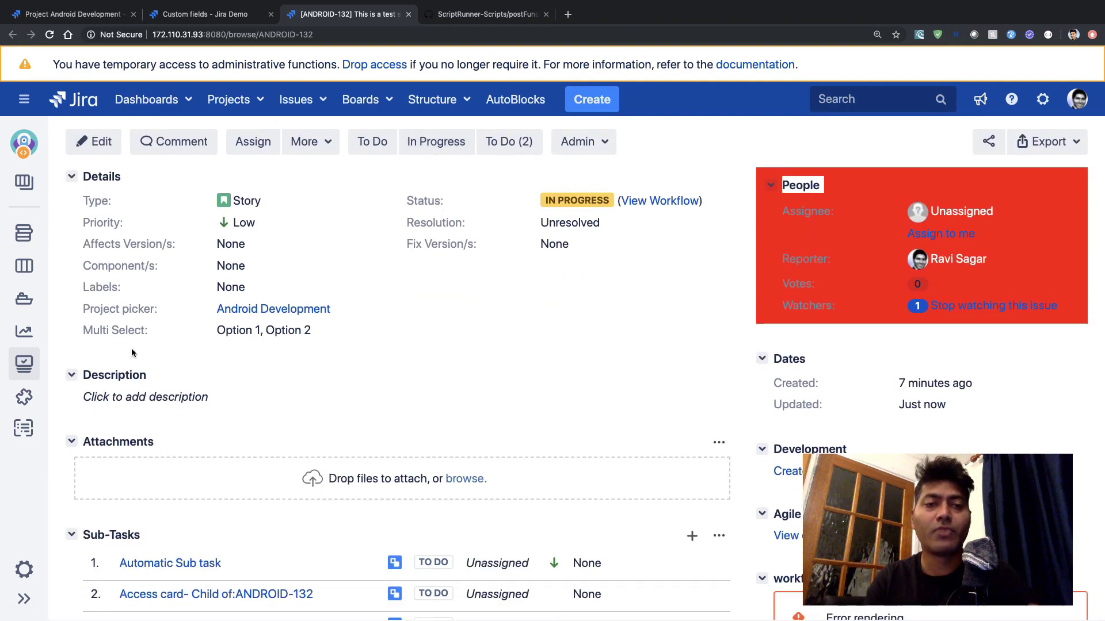
Run the In Progress transition on ANDROID-132 with Option 1 and Option 2 selected, and check the notification and sub-task list.
{"action": "left_click", "coordinate": [440, 139]}
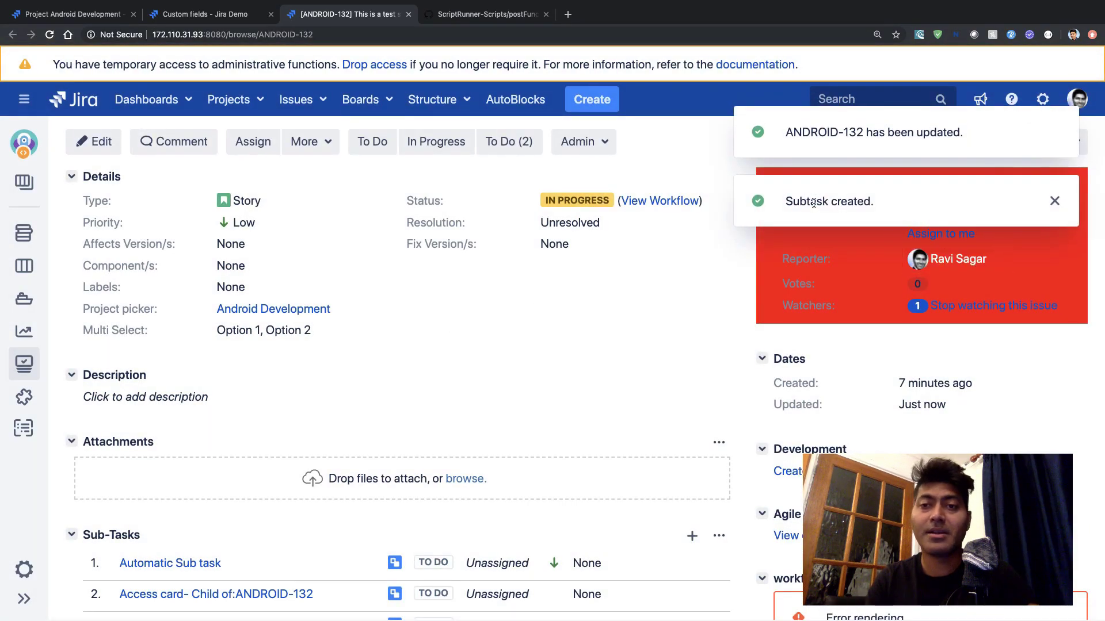
{"action": "triple_click", "coordinate": [814, 202]}
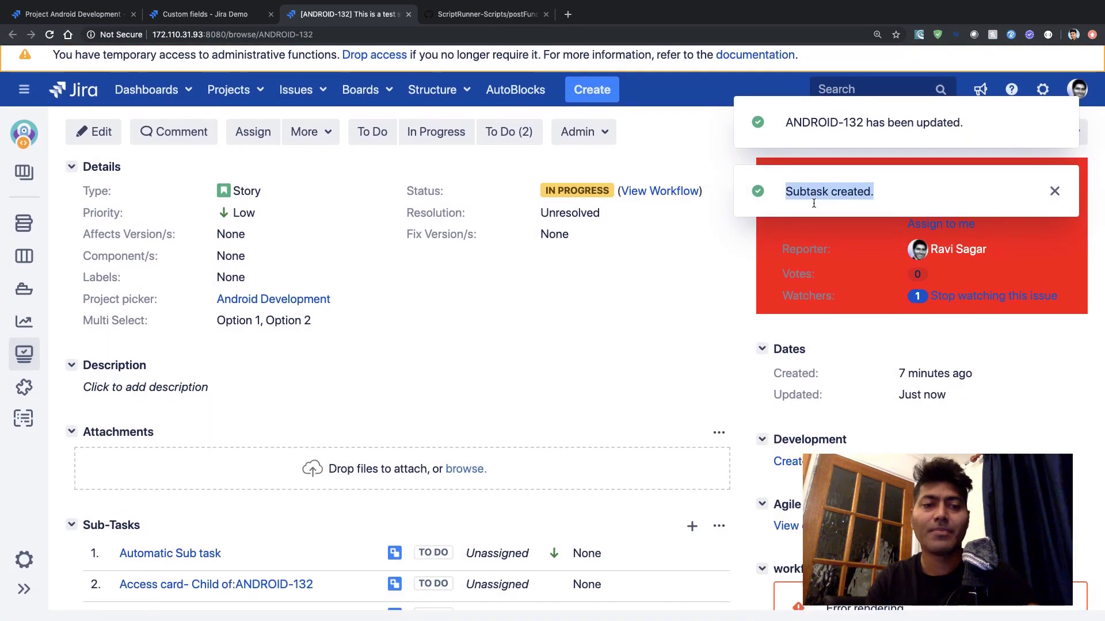
{"action": "left_click", "coordinate": [501, 320]}
{"action": "scroll", "coordinate": [501, 321], "scroll_direction": "down", "scroll_amount": 5}
{"action": "scroll", "coordinate": [500, 320], "scroll_direction": "down", "scroll_amount": 4}
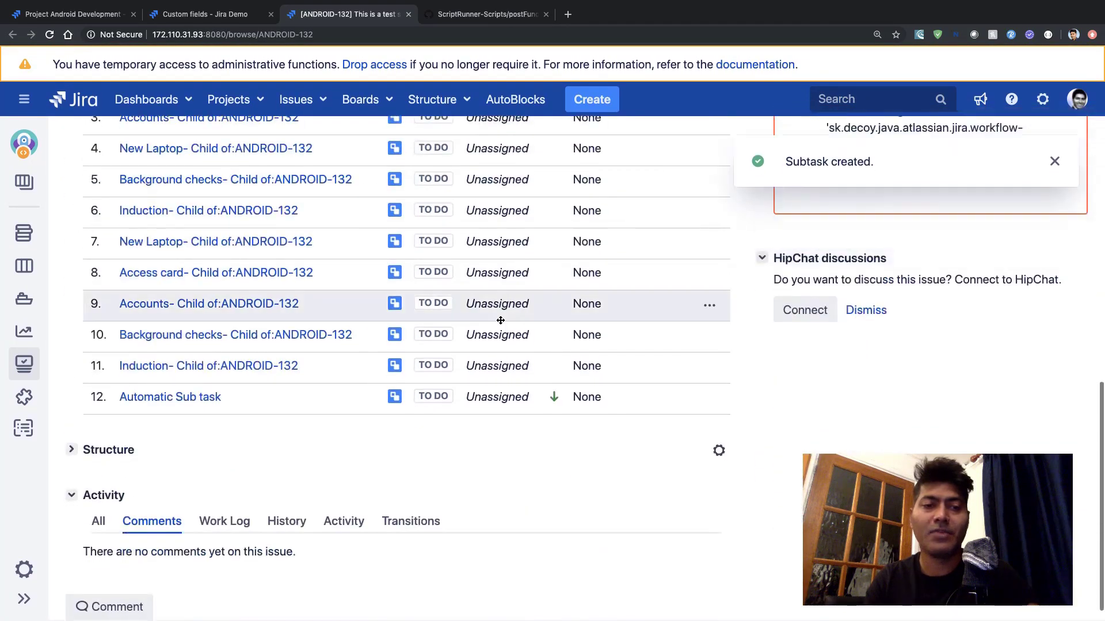
{"action": "scroll", "coordinate": [225, 397], "scroll_direction": "up", "scroll_amount": 9}
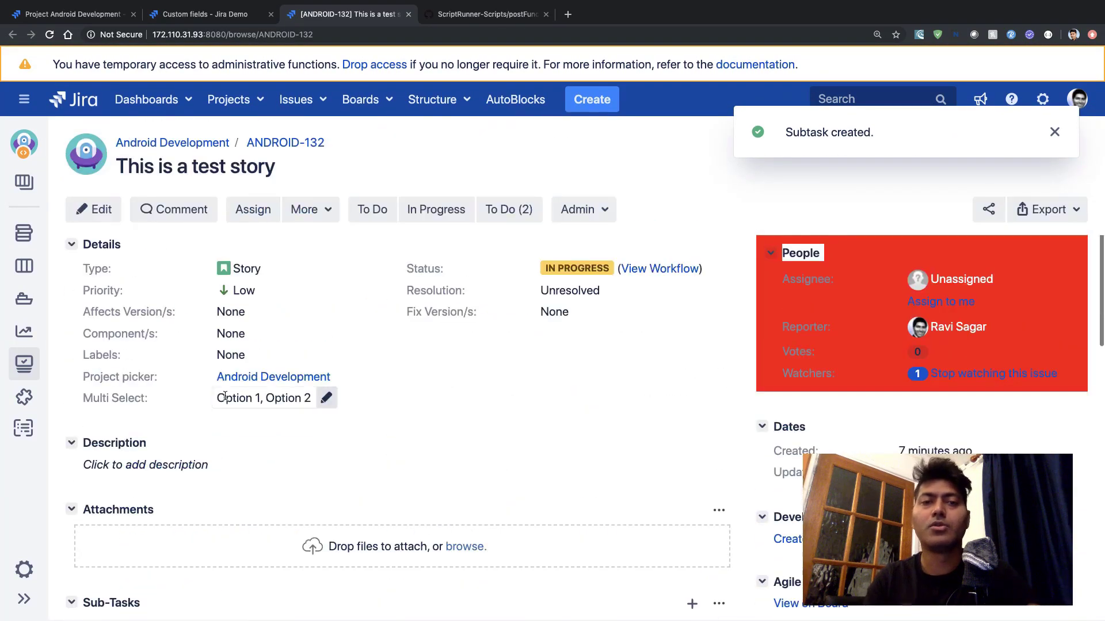
Create an Android Development story with the summary "This is a new Story" and Multi Select set to Option 4.
{"action": "left_click", "coordinate": [597, 109]}
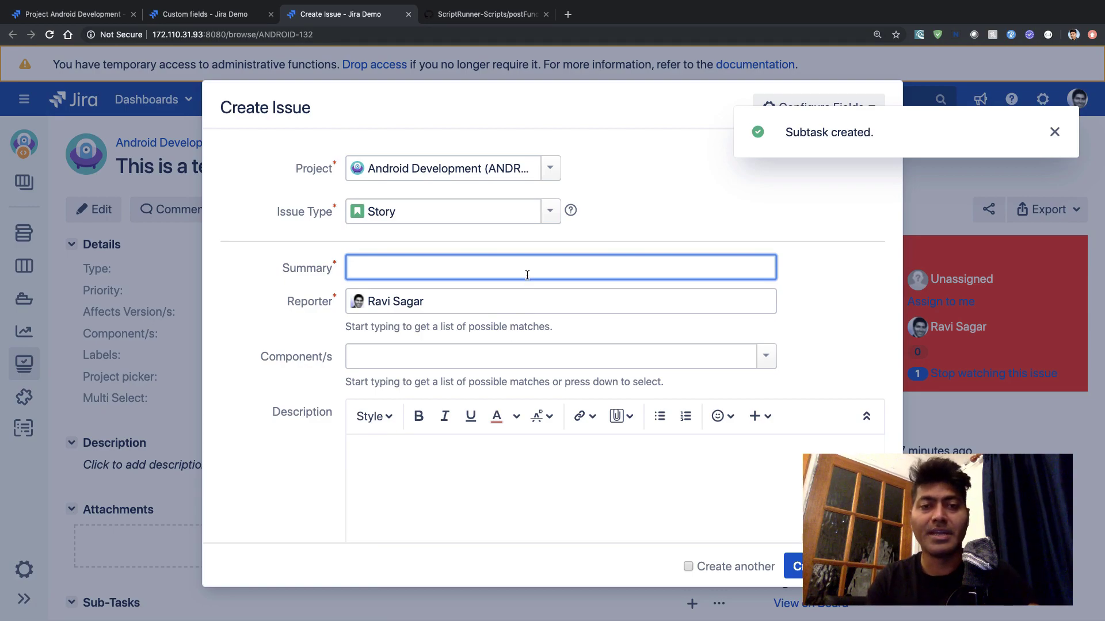
{"action": "type", "text": "This is a new Story"}
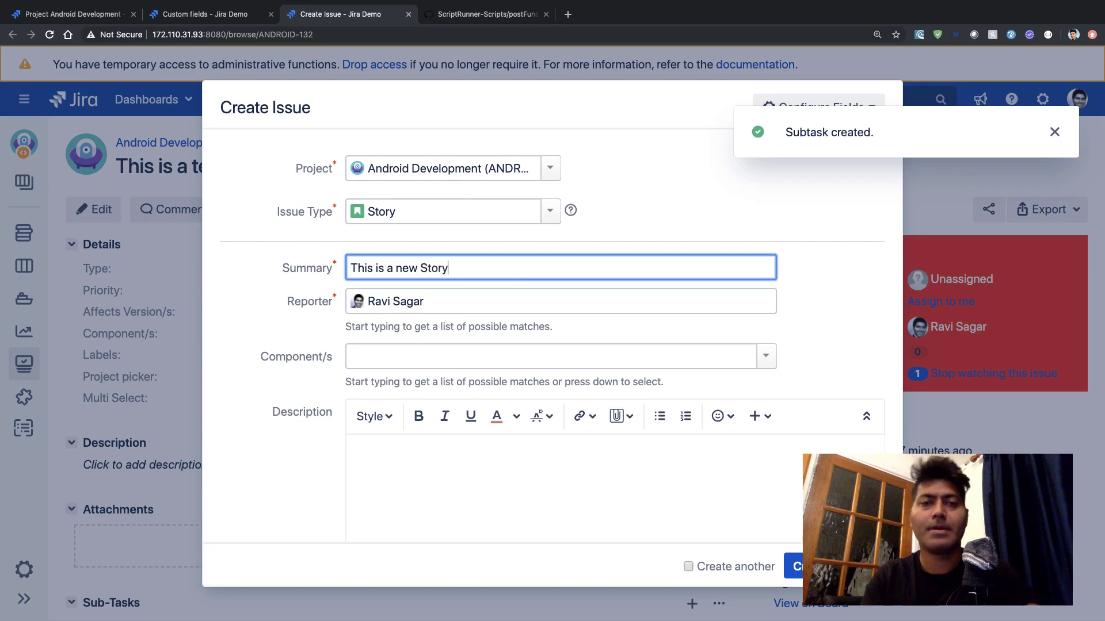
{"action": "scroll", "coordinate": [324, 426], "scroll_direction": "down", "scroll_amount": 10}
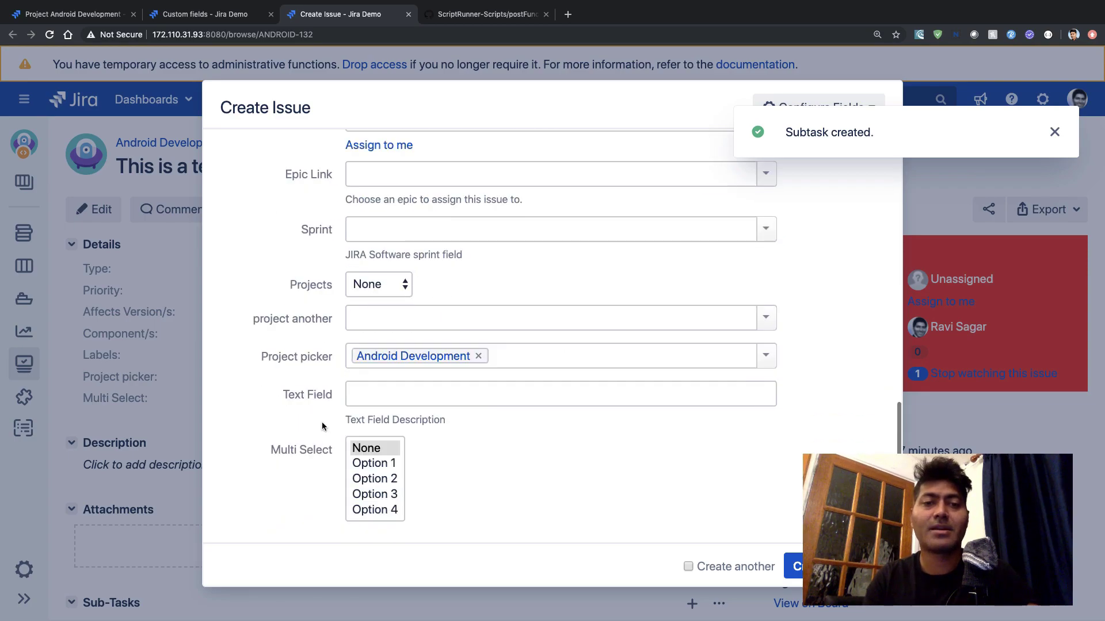
{"action": "left_click", "coordinate": [371, 511]}
{"action": "left_click", "coordinate": [794, 566]}
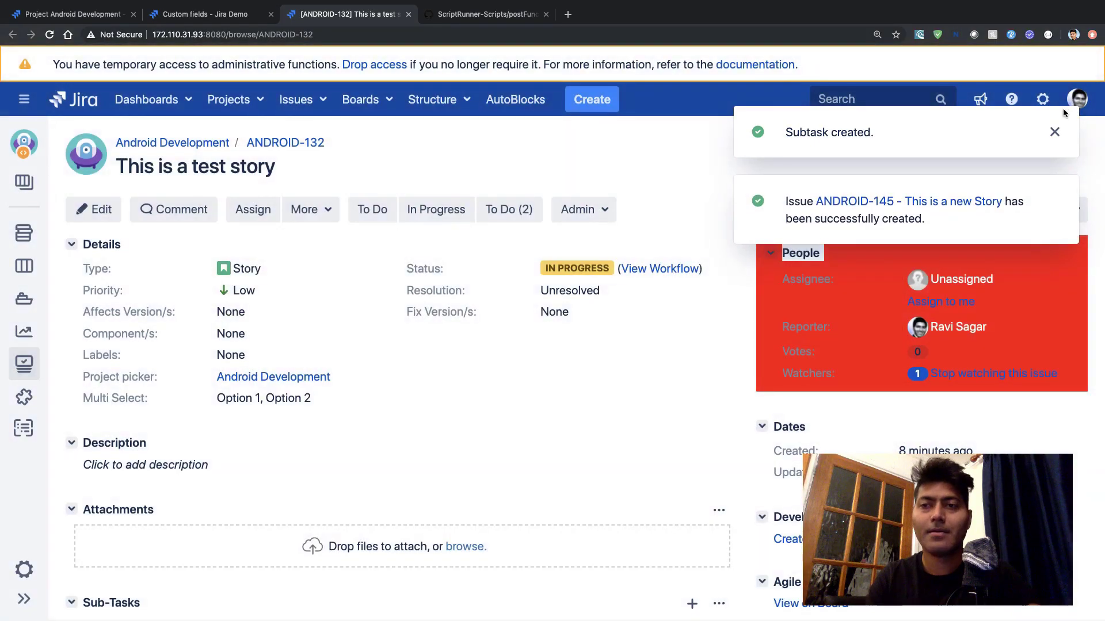
Open the newly created story, review its details for existing sub-tasks, and run its In Progress transition.
{"action": "left_click", "coordinate": [911, 205]}
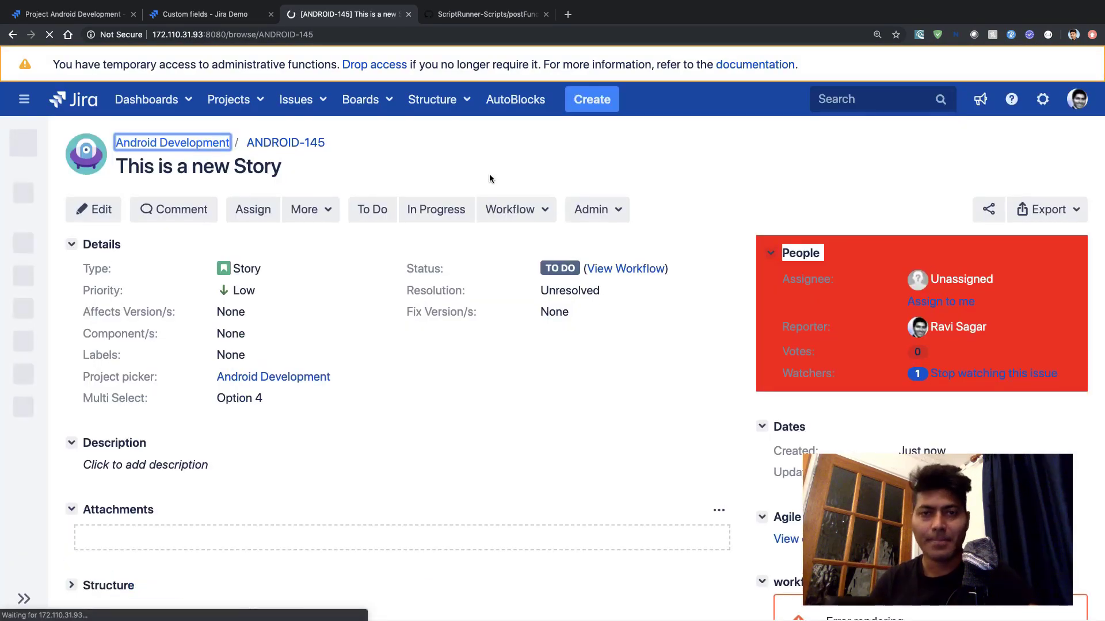
{"action": "scroll", "coordinate": [479, 171], "scroll_direction": "down", "scroll_amount": 2}
{"action": "scroll", "coordinate": [478, 171], "scroll_direction": "down", "scroll_amount": 3}
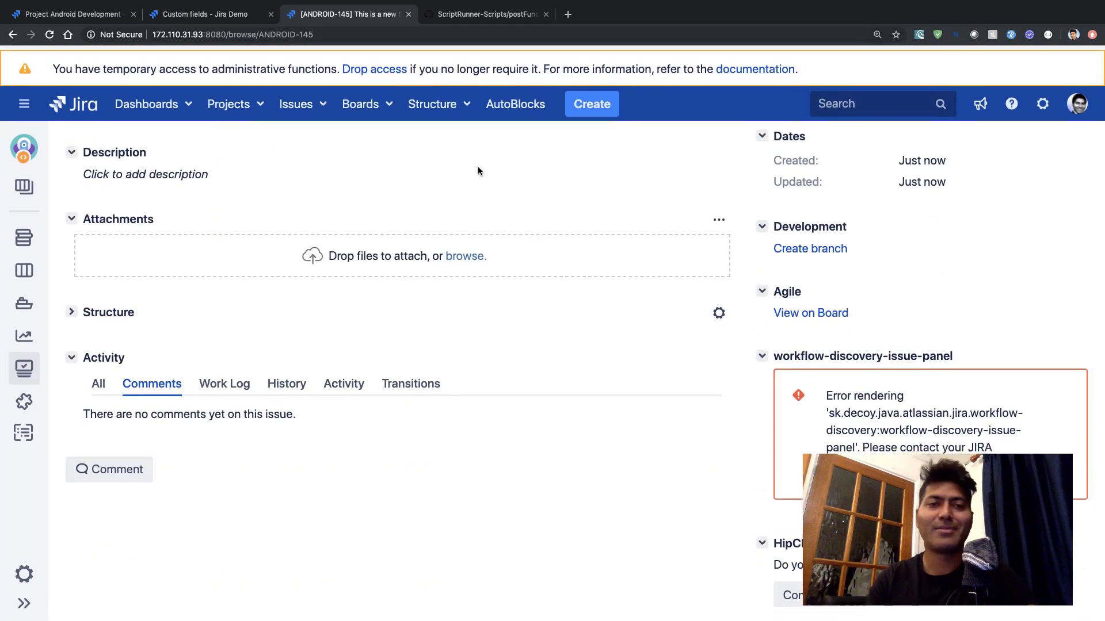
{"action": "scroll", "coordinate": [478, 167], "scroll_direction": "up", "scroll_amount": 6}
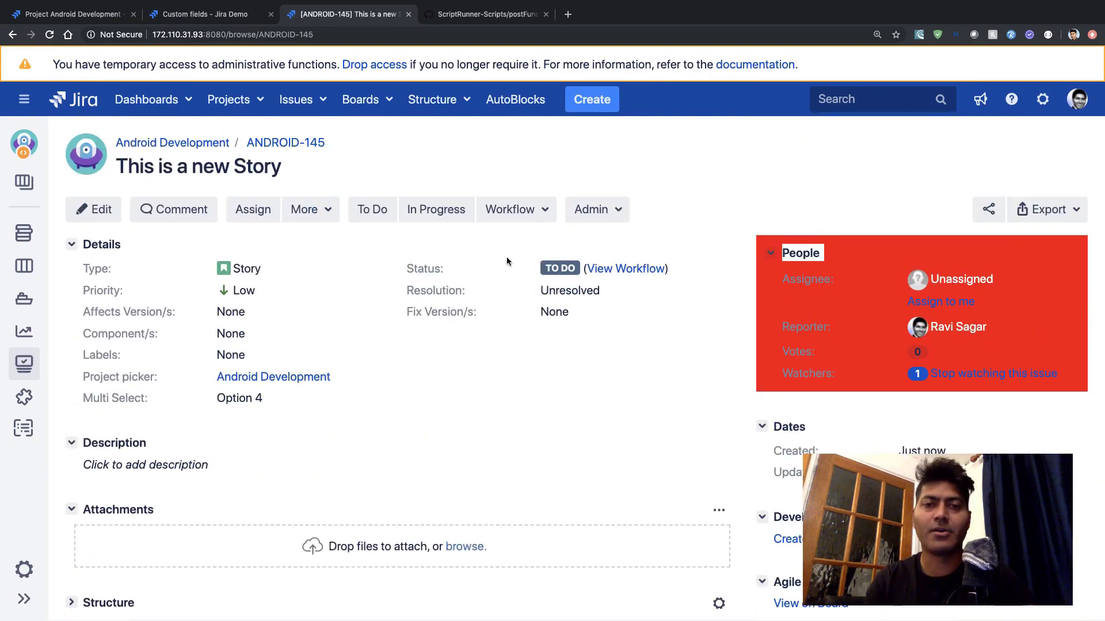
{"action": "left_click", "coordinate": [437, 212]}
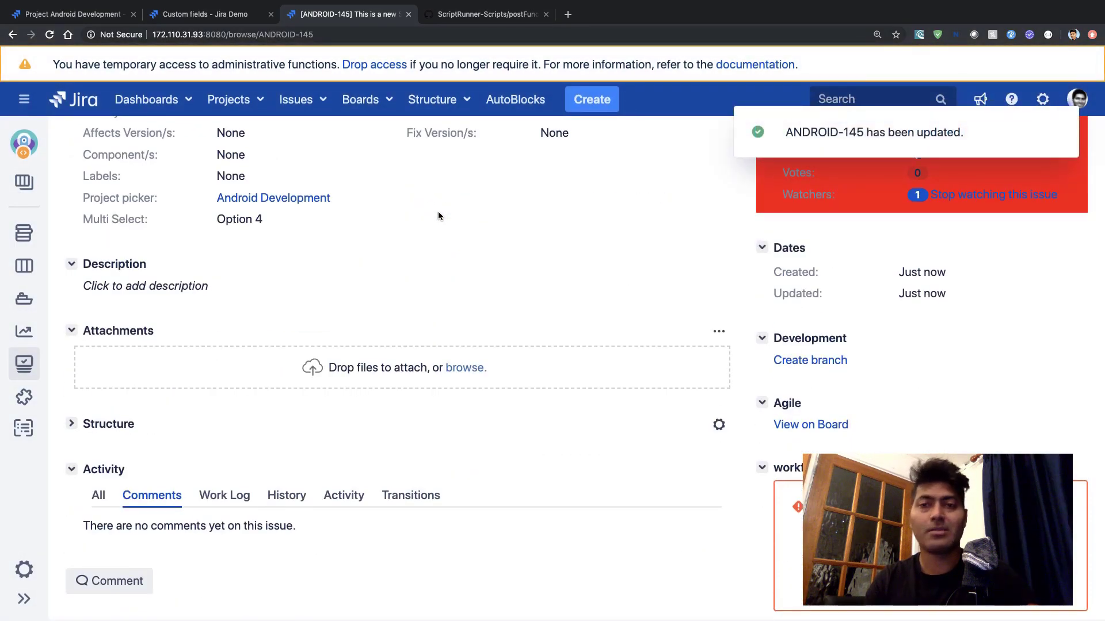
Create an Android Development story with the summary "This is a new story again" and Multi Select set to Option 1, Option 2 and Option 3.
{"action": "left_click", "coordinate": [592, 102]}
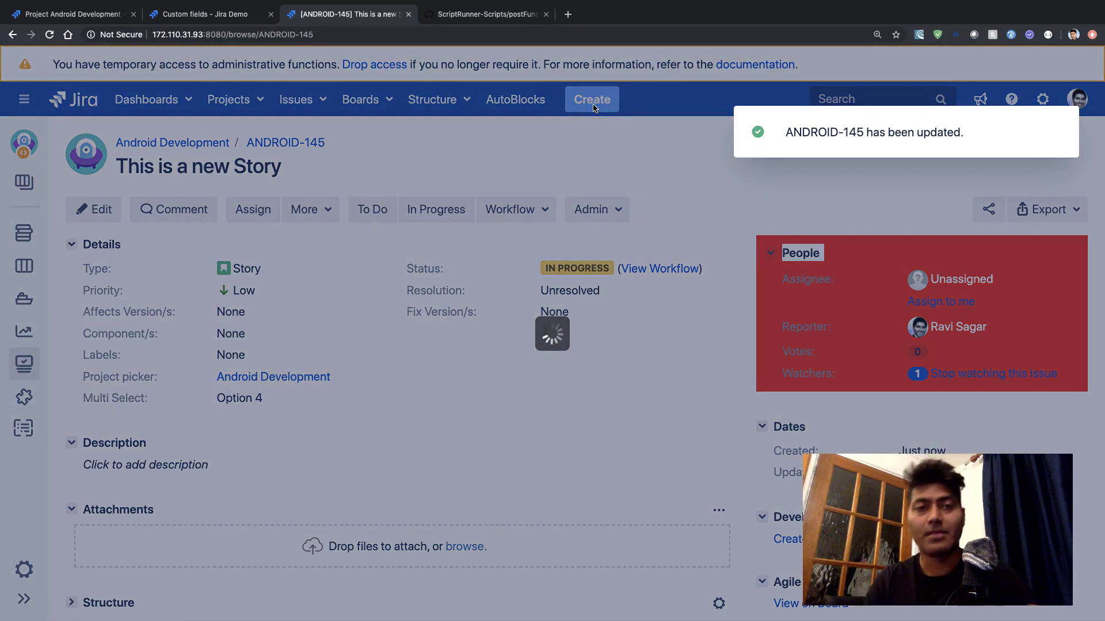
{"action": "type", "text": "Thi"}
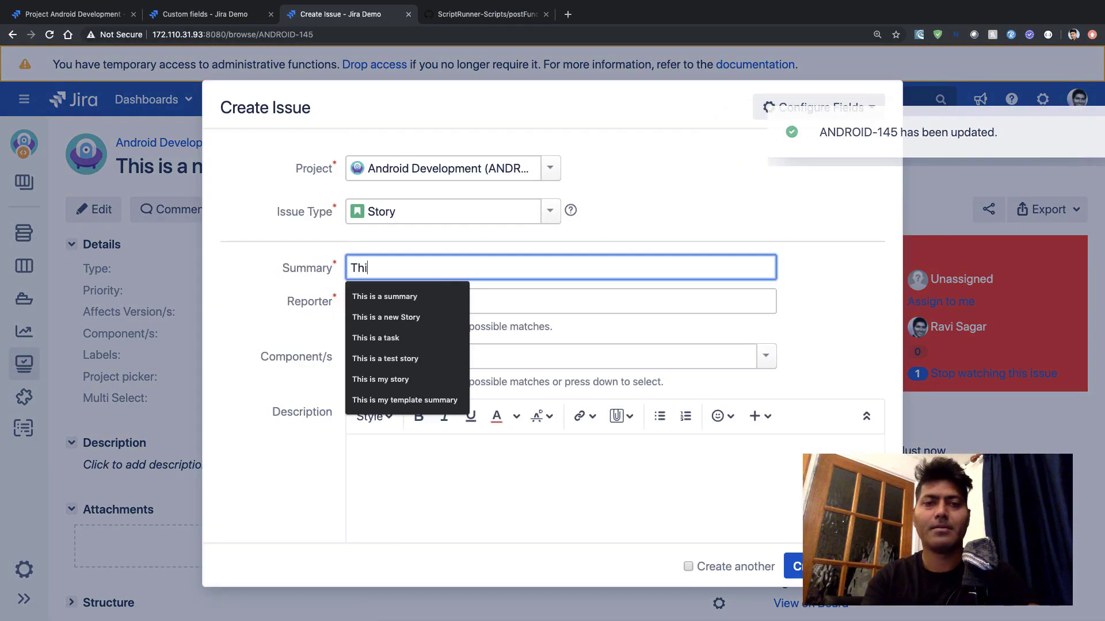
{"action": "type", "text": "s is a new story"}
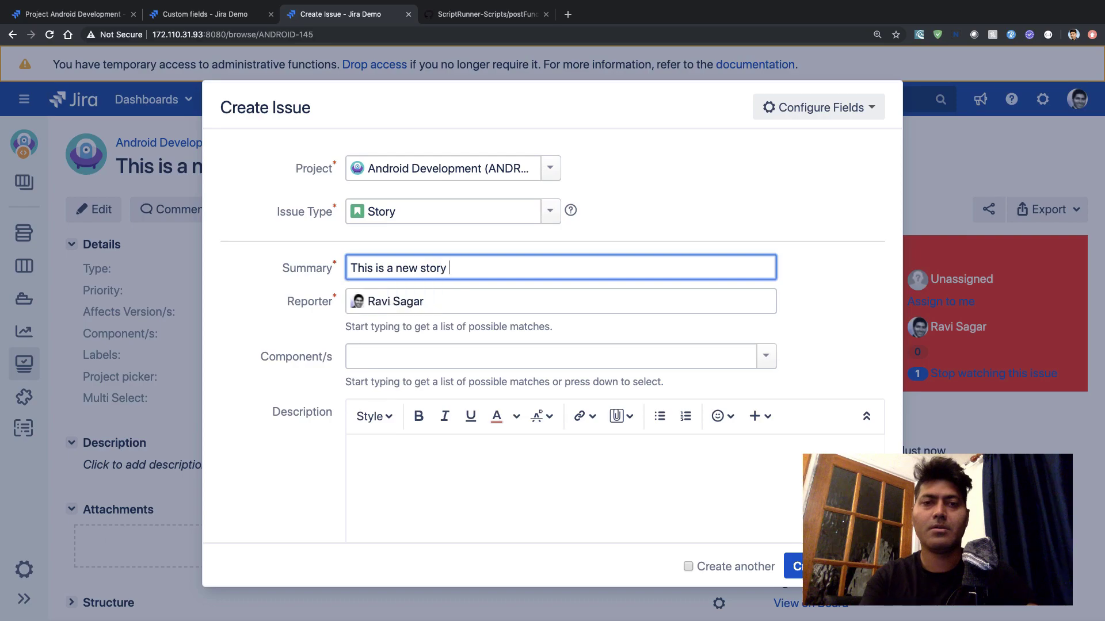
{"action": "left_click", "coordinate": [386, 301]}
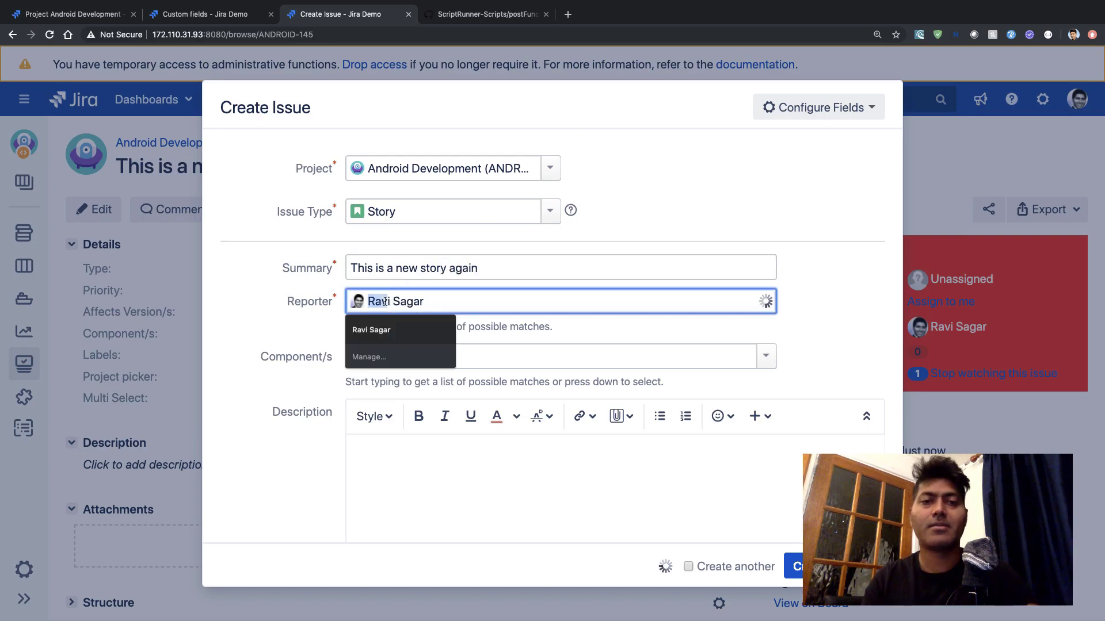
{"action": "scroll", "coordinate": [299, 329], "scroll_direction": "down", "scroll_amount": 10}
{"action": "left_click_drag", "start_coordinate": [371, 462], "coordinate": [368, 490]}
{"action": "left_click", "coordinate": [793, 567]}
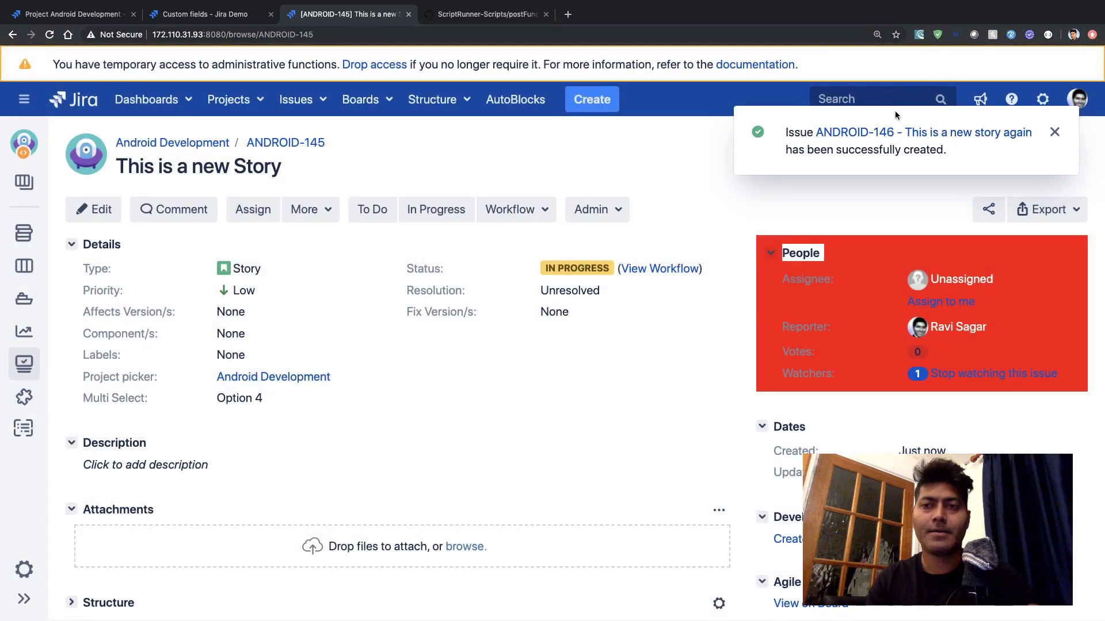
Open the newly created story ANDROID-146, run its In Progress transition, and check its sub-task list.
{"action": "left_click", "coordinate": [883, 132]}
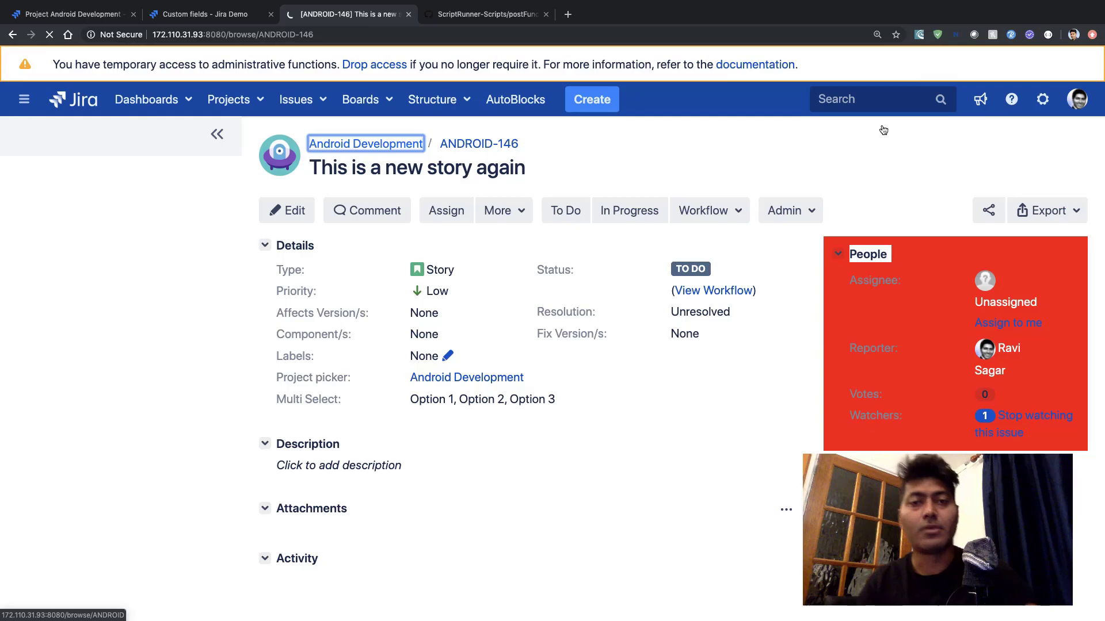
{"action": "scroll", "coordinate": [443, 201], "scroll_direction": "down", "scroll_amount": 3}
{"action": "scroll", "coordinate": [444, 201], "scroll_direction": "up", "scroll_amount": 3}
{"action": "left_click", "coordinate": [436, 209]}
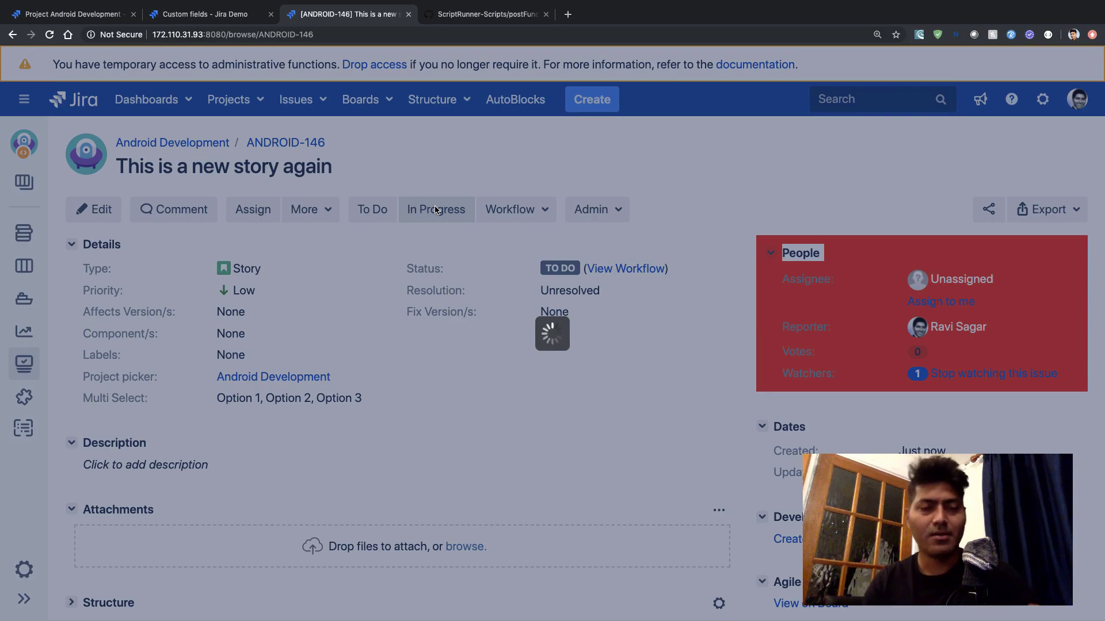
{"action": "scroll", "coordinate": [435, 208], "scroll_direction": "down", "scroll_amount": 5}
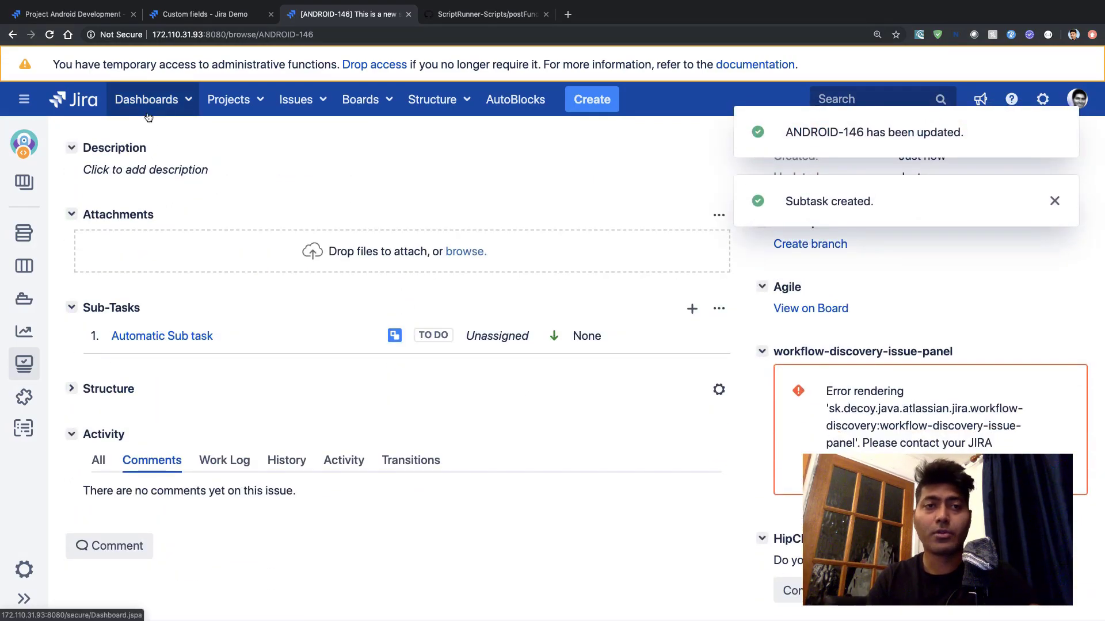
Return to the Android project's workflow settings and open the Software Simplified Workflow for Project ANDROID for editing.
{"action": "left_click", "coordinate": [72, 14]}
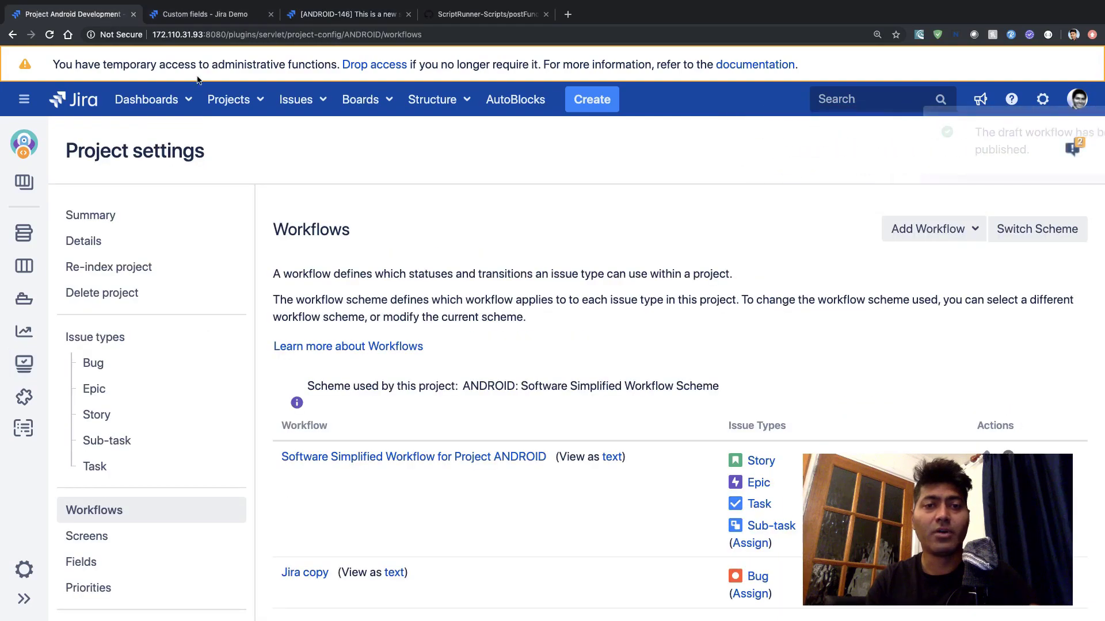
{"action": "scroll", "coordinate": [522, 330], "scroll_direction": "down", "scroll_amount": 4}
{"action": "left_click", "coordinate": [982, 250]}
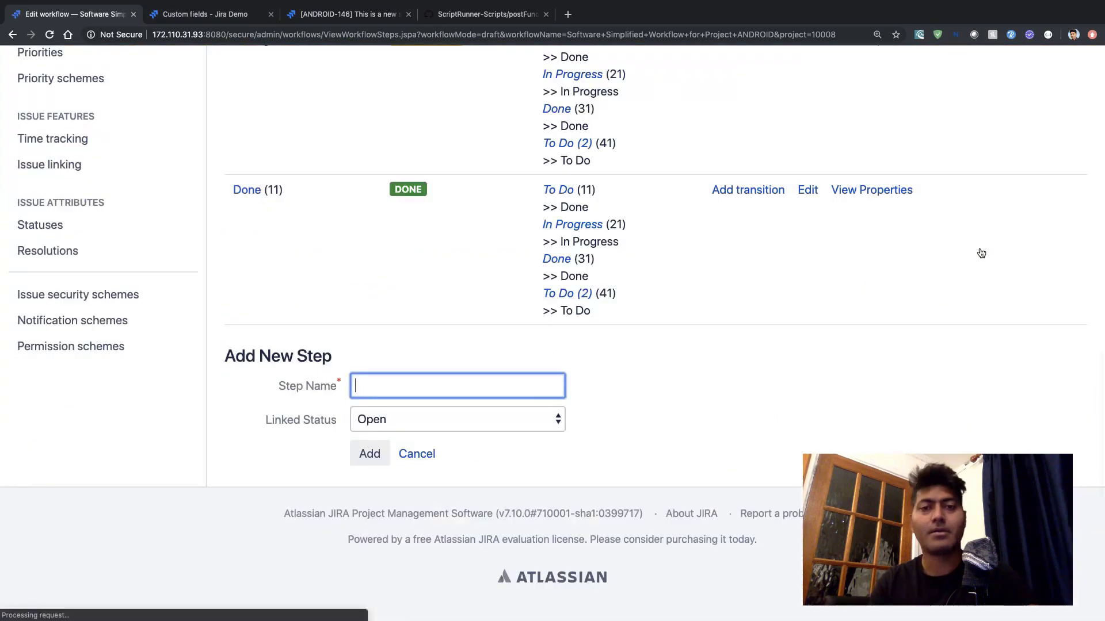
{"action": "scroll", "coordinate": [678, 324], "scroll_direction": "up", "scroll_amount": 15}
{"action": "scroll", "coordinate": [678, 329], "scroll_direction": "down", "scroll_amount": 4}
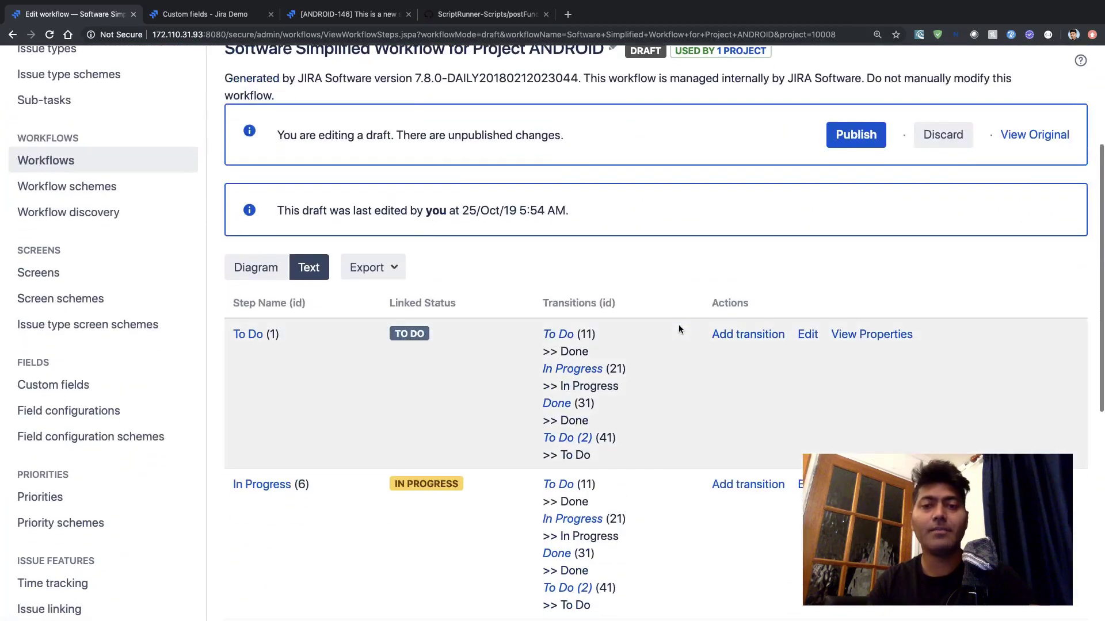
Open the To Do step's In Progress transition and review its post functions.
{"action": "left_click", "coordinate": [573, 373]}
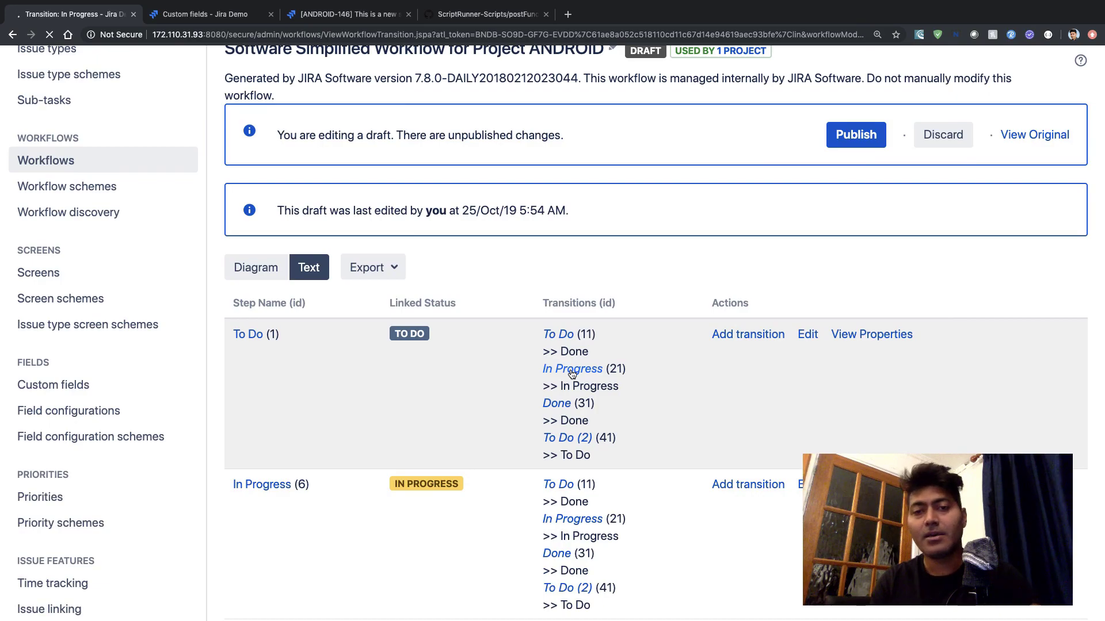
{"action": "scroll", "coordinate": [573, 374], "scroll_direction": "down", "scroll_amount": 3}
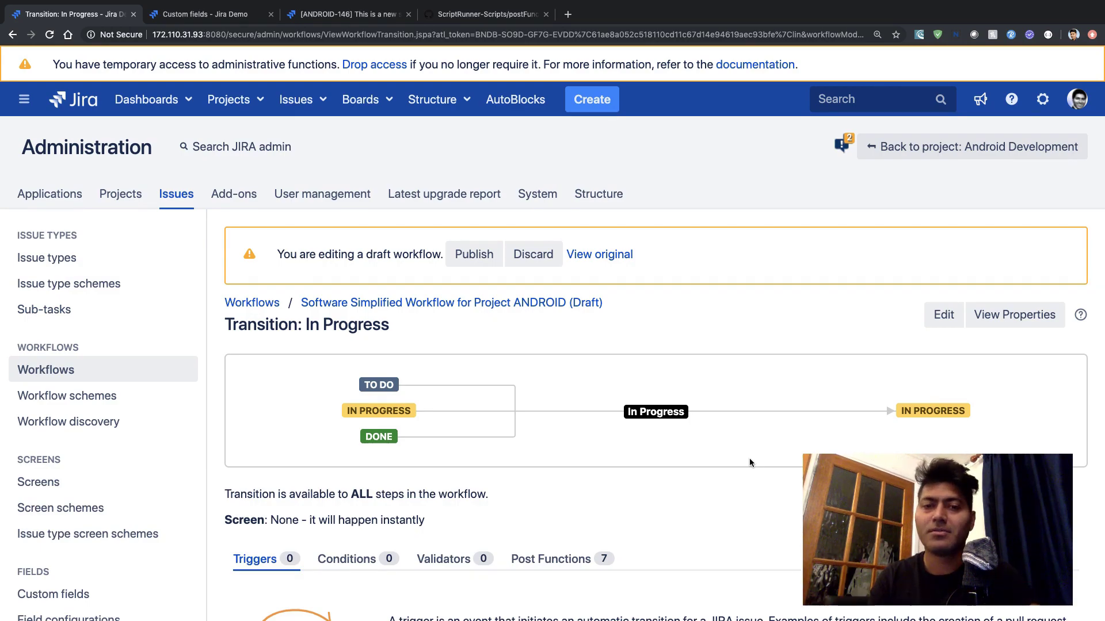
{"action": "scroll", "coordinate": [749, 458], "scroll_direction": "down", "scroll_amount": 3}
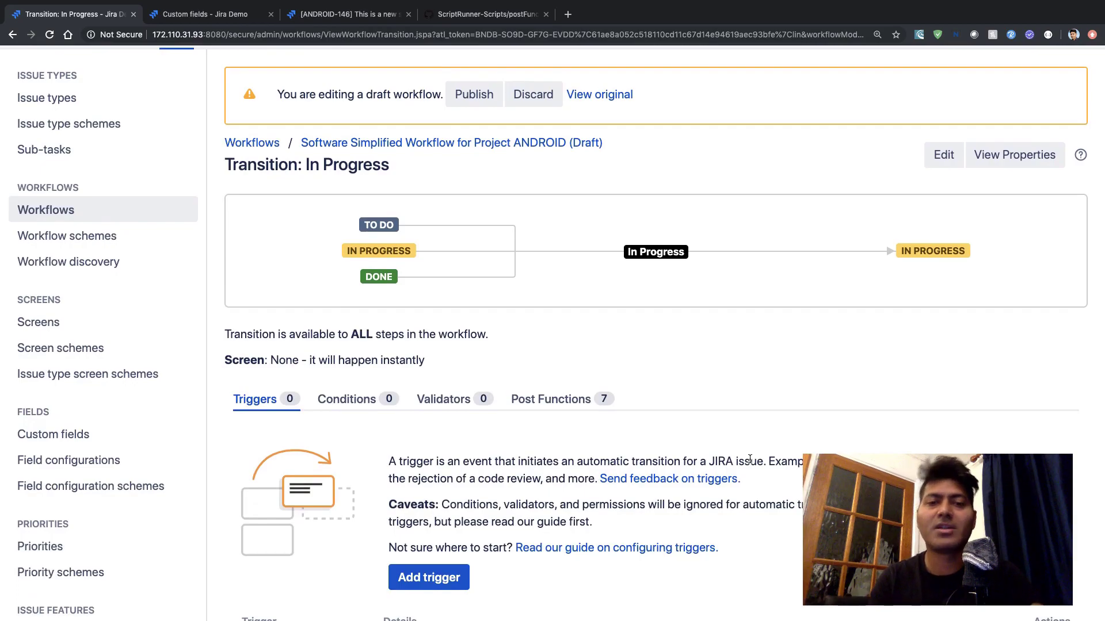
{"action": "left_click", "coordinate": [551, 400]}
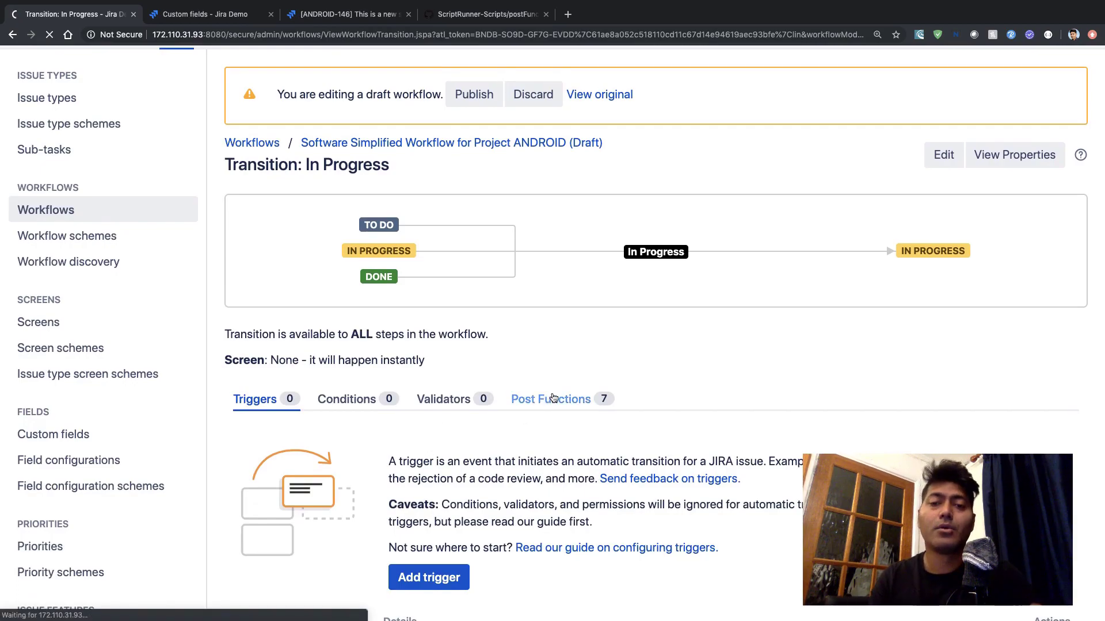
{"action": "scroll", "coordinate": [554, 399], "scroll_direction": "down", "scroll_amount": 7}
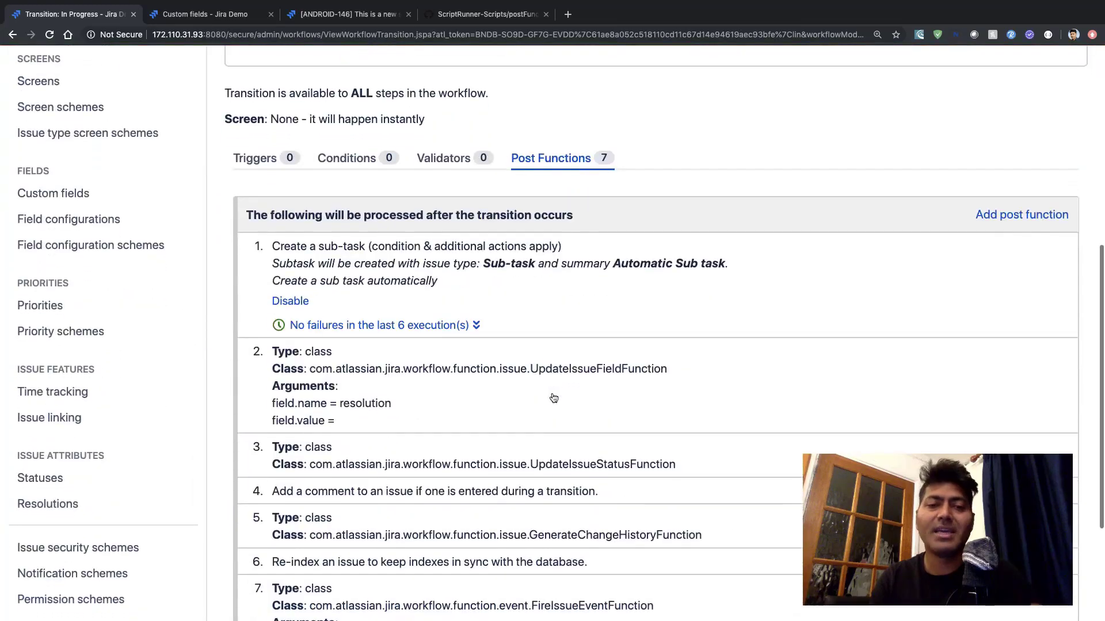
{"action": "scroll", "coordinate": [553, 398], "scroll_direction": "down", "scroll_amount": 2}
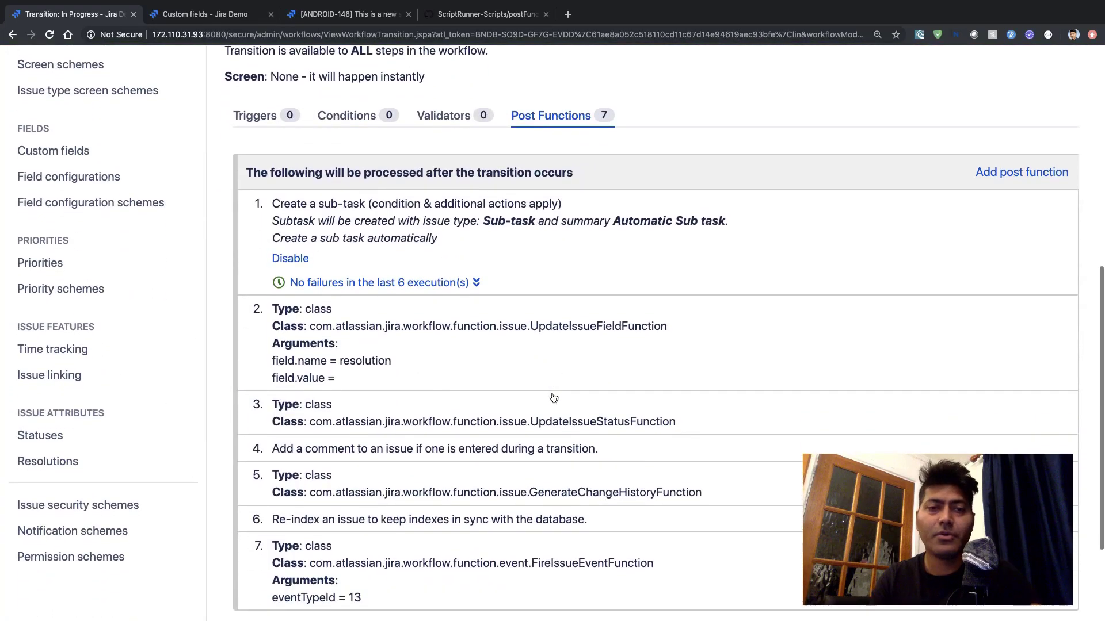
Expand the execution history of the Create a sub-task post function and examine the logs of the latest run.
{"action": "left_click", "coordinate": [359, 284]}
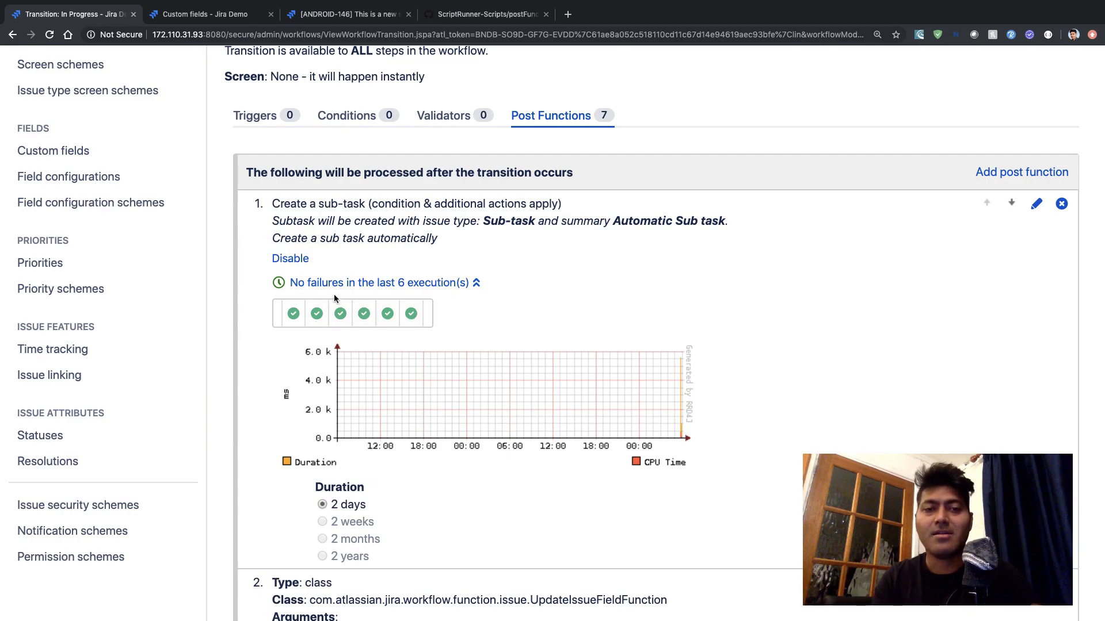
{"action": "left_click", "coordinate": [411, 316]}
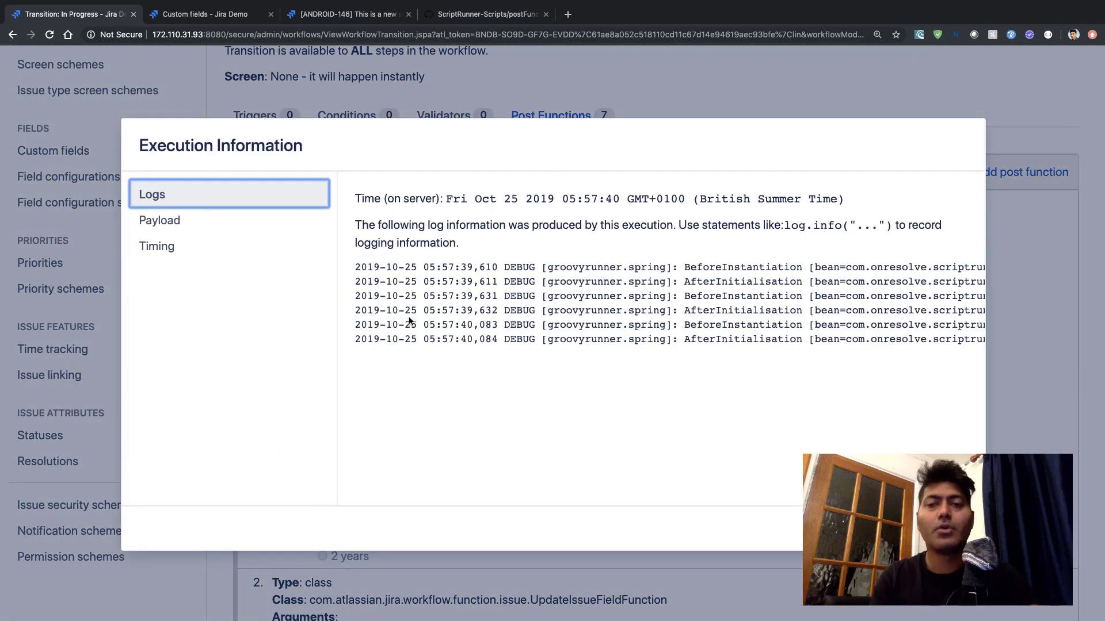
{"action": "scroll", "coordinate": [543, 366], "scroll_direction": "right", "scroll_amount": 10}
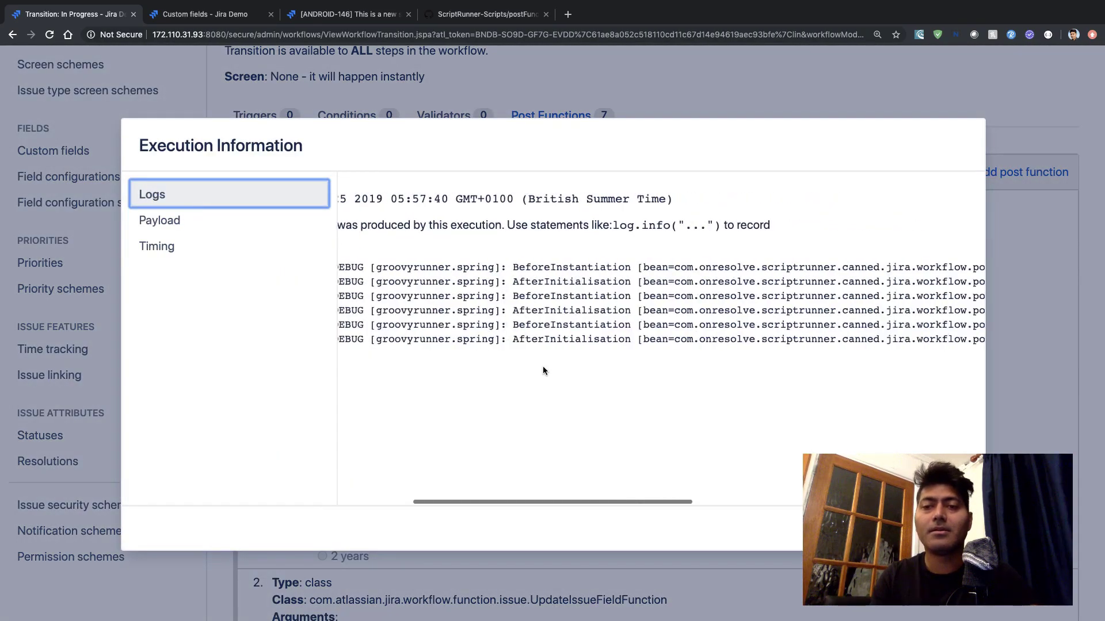
{"action": "scroll", "coordinate": [543, 366], "scroll_direction": "right", "scroll_amount": 5}
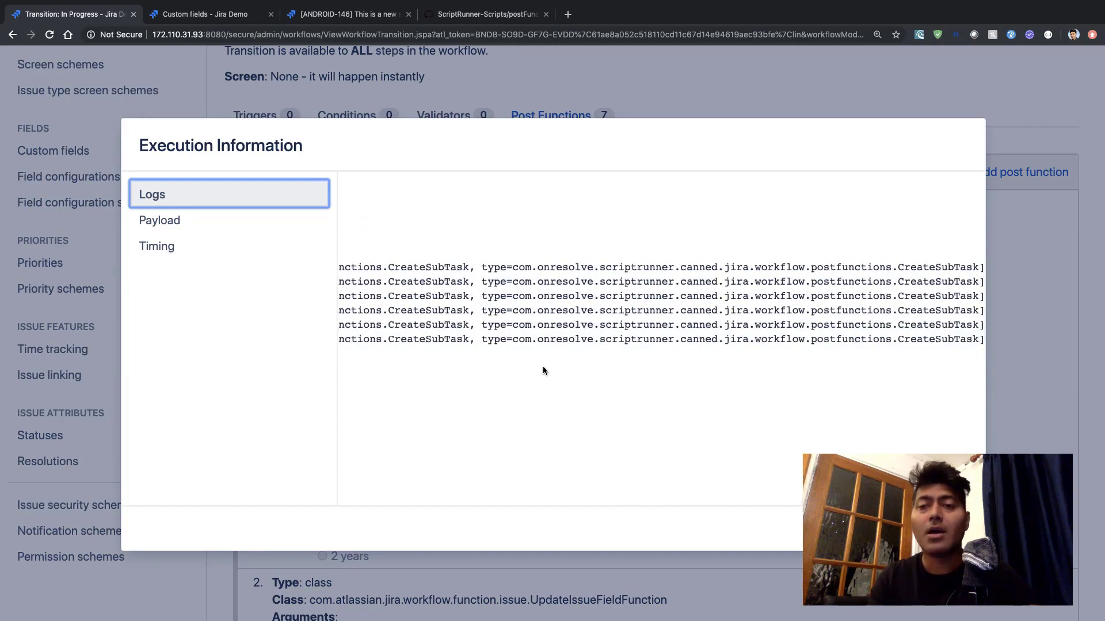
{"action": "scroll", "coordinate": [530, 362], "scroll_direction": "left", "scroll_amount": 15}
Examine the latest run's payload for ANDROID-146 and its timing, and close the execution information.
{"action": "left_click", "coordinate": [185, 220]}
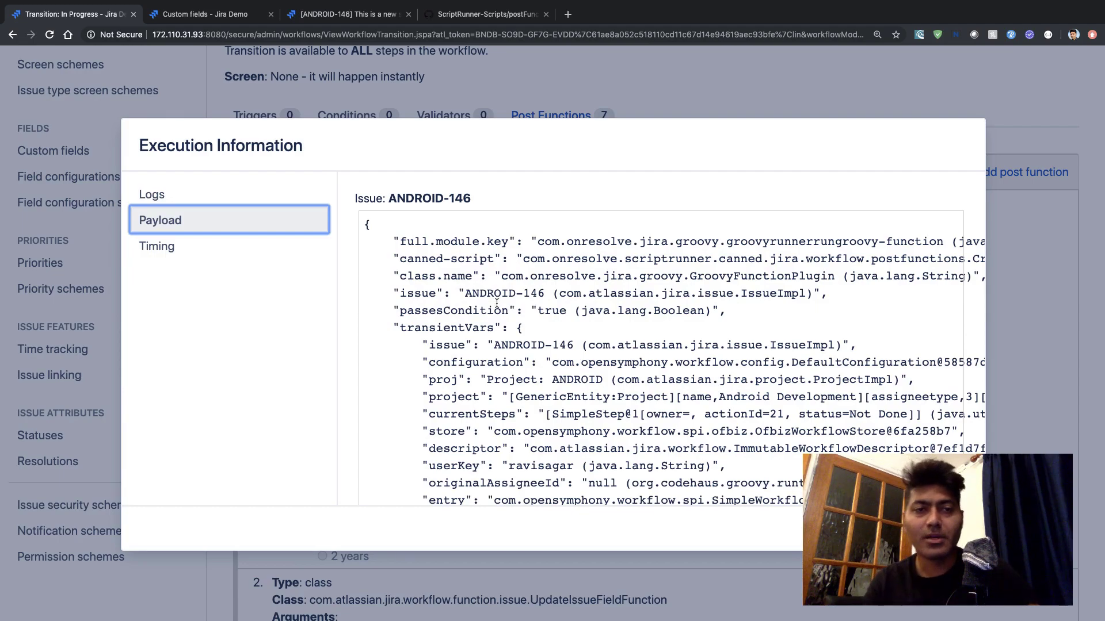
{"action": "scroll", "coordinate": [496, 303], "scroll_direction": "down", "scroll_amount": 1}
{"action": "scroll", "coordinate": [497, 303], "scroll_direction": "down", "scroll_amount": 4}
{"action": "scroll", "coordinate": [497, 303], "scroll_direction": "up", "scroll_amount": 5}
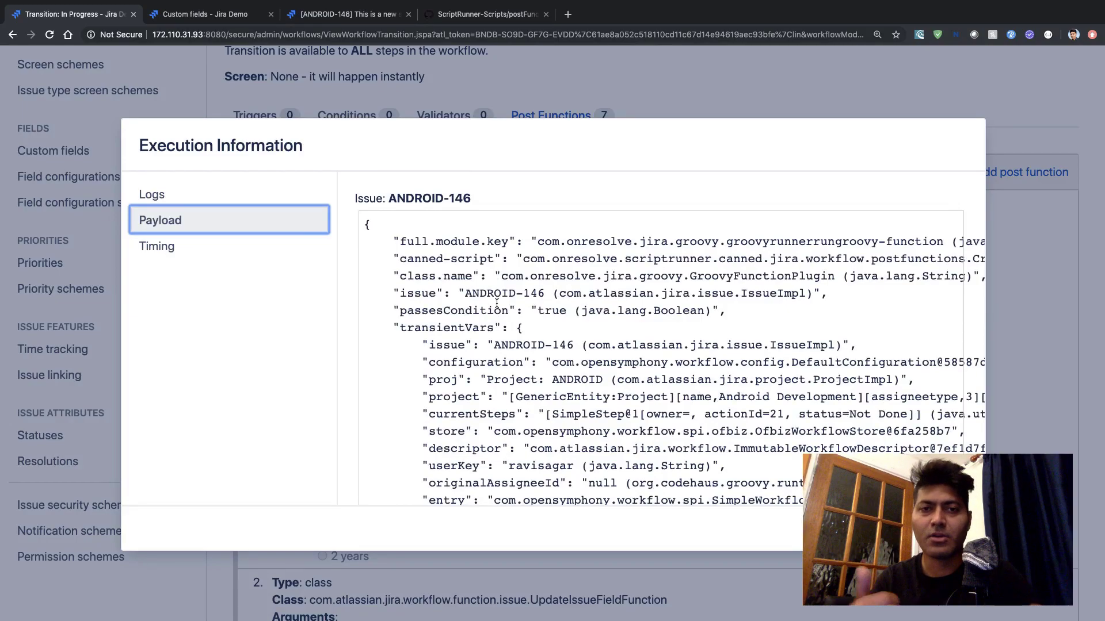
{"action": "left_click_drag", "start_coordinate": [465, 294], "coordinate": [543, 294]}
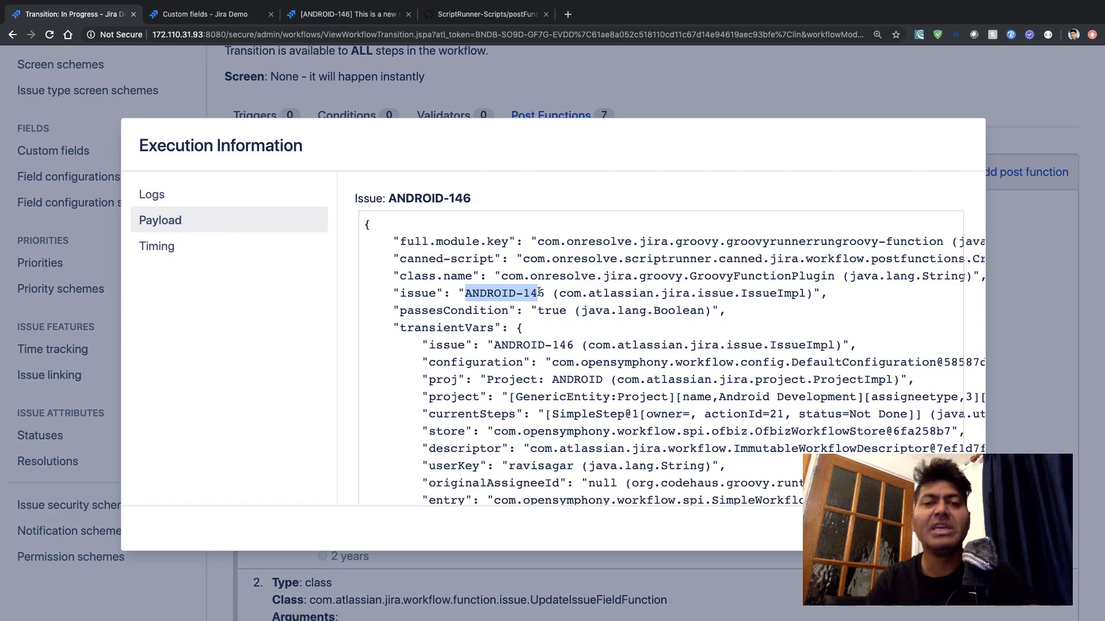
{"action": "scroll", "coordinate": [539, 292], "scroll_direction": "down", "scroll_amount": 10}
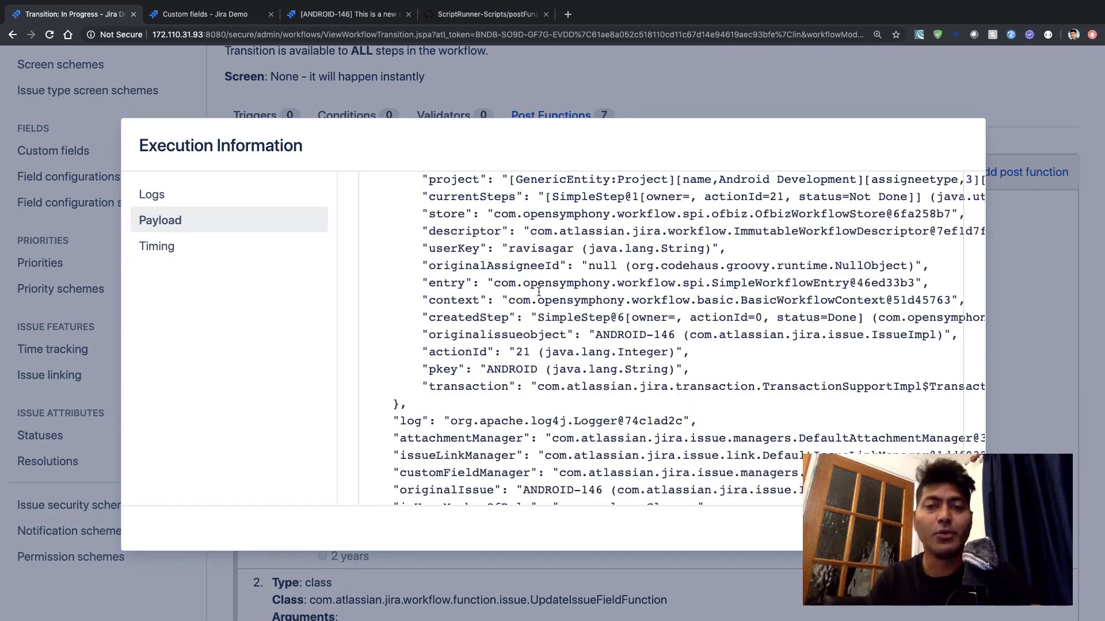
{"action": "scroll", "coordinate": [539, 293], "scroll_direction": "down", "scroll_amount": 5}
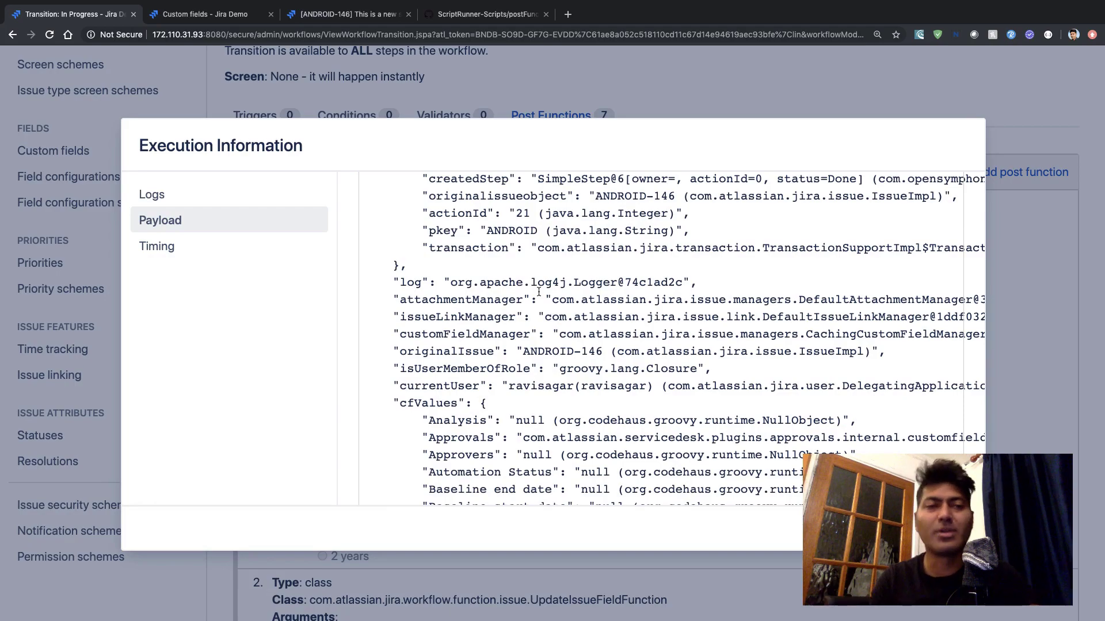
{"action": "left_click", "coordinate": [195, 247]}
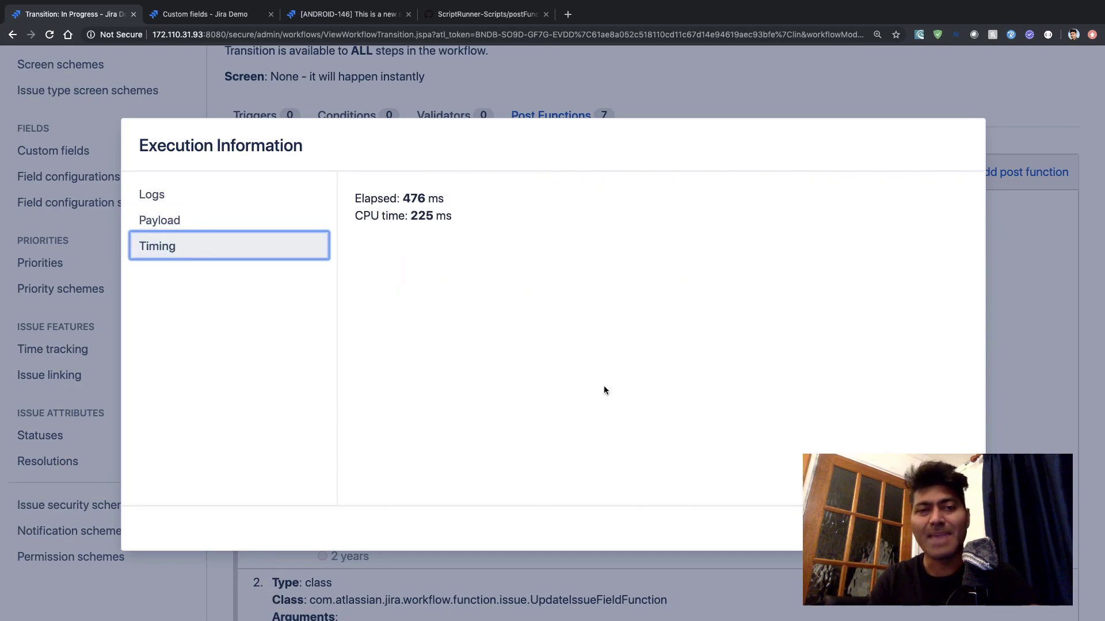
{"action": "key", "text": "Escape"}
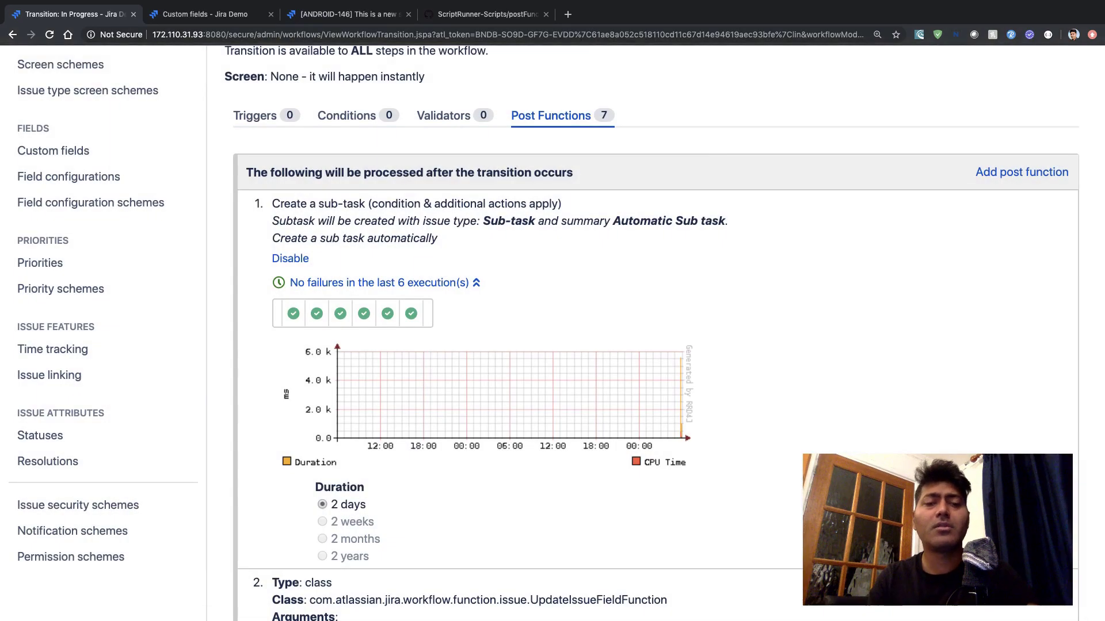